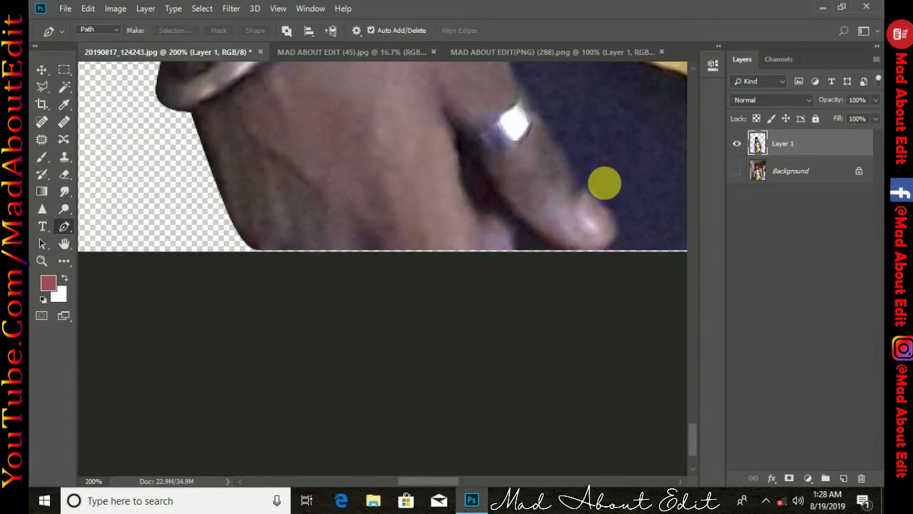
# Step: Copy the red wall picture with the white window from MAD ABOUT EDIT (45).jpg into the portrait document 20190817_124243.jpg
pyautogui.hotkey('ctrl', '-')
pyautogui.hotkey('ctrl', '-')
pyautogui.hotkey('ctrl', '-')
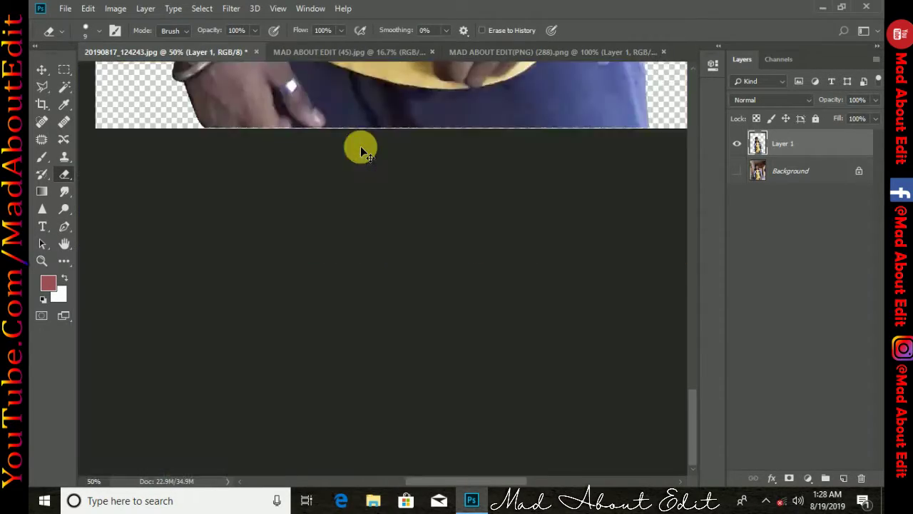
pyautogui.hotkey('ctrl', '-')
pyautogui.moveTo(538, 203); pyautogui.dragTo(523, 325)
pyautogui.hotkey('ctrl', '-')
pyautogui.hotkey('ctrl', '-')
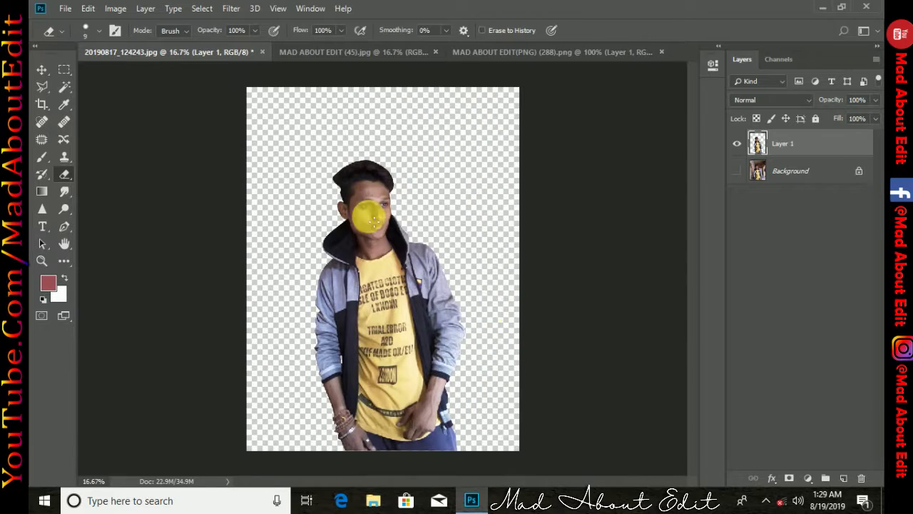
pyautogui.click(43, 69)
pyautogui.click(537, 54)
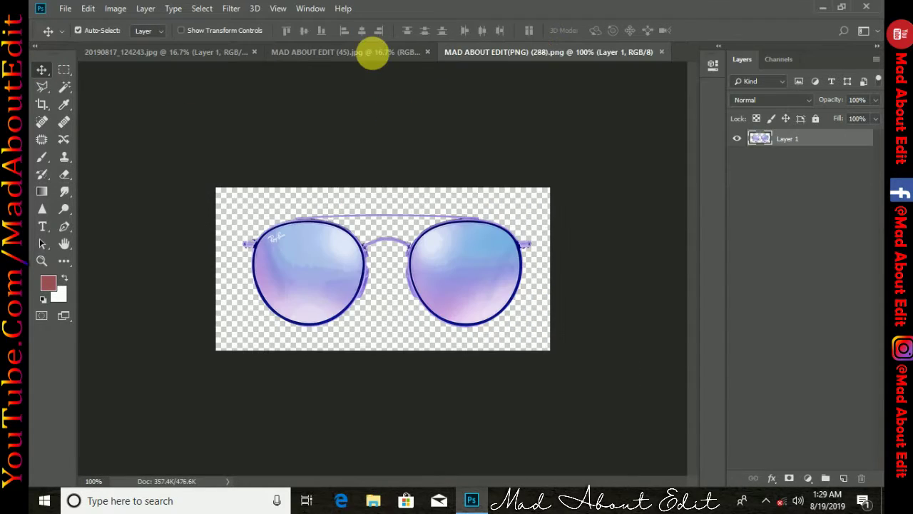
pyautogui.click(373, 54)
pyautogui.moveTo(222, 55); pyautogui.dragTo(413, 259)
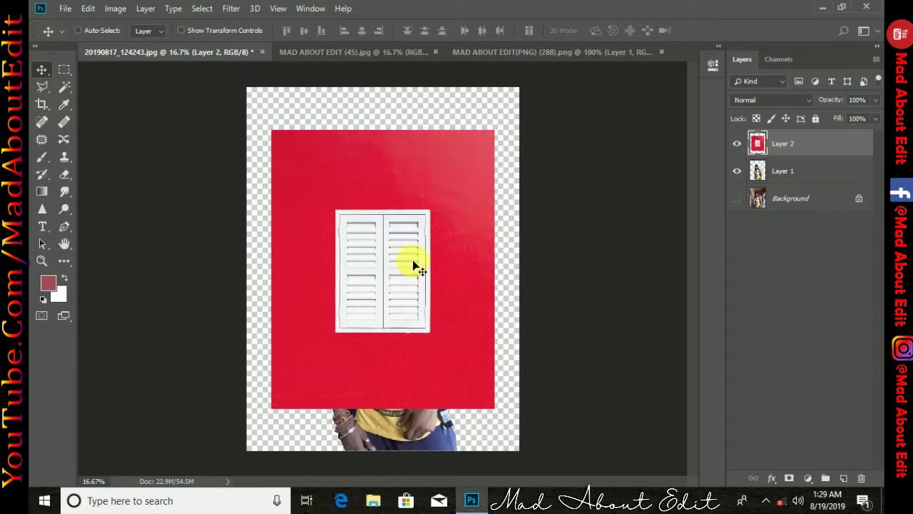
# Step: Enlarge the red wall layer to about 128% and shift it down until it covers the canvas's bottom edge
pyautogui.hotkey('ctrl', 't')
pyautogui.moveTo(495, 410); pyautogui.dragTo(521, 454)
pyautogui.press('Down')
pyautogui.press('Down')
pyautogui.press('Down')
pyautogui.press('Down')
pyautogui.press('Down')
pyautogui.press('Down')
pyautogui.press('Down')
pyautogui.press('Down')
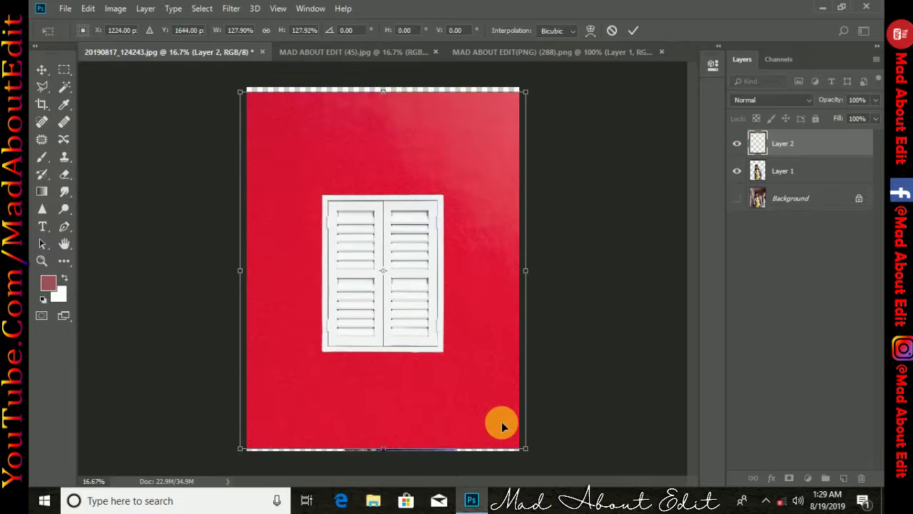
pyautogui.click(634, 32)
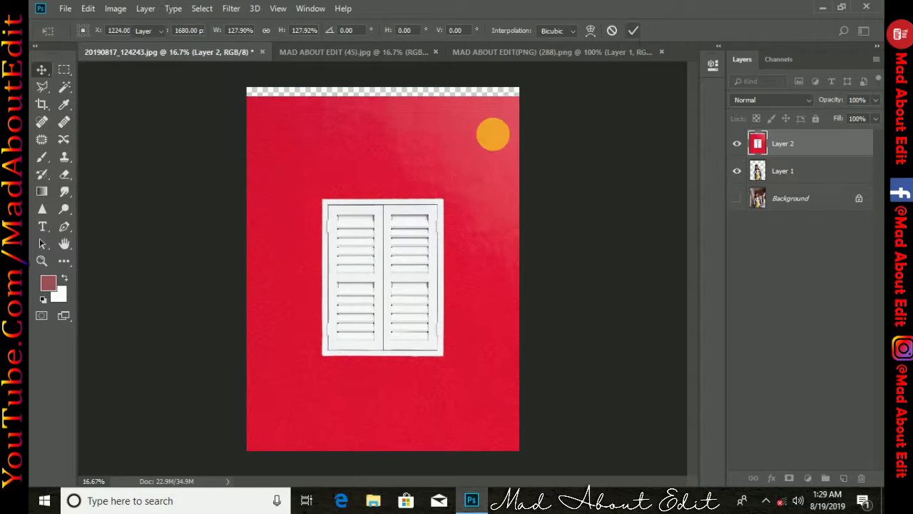
# Step: Place the man's layer above the red wall, then scale it to about 86% and reposition it toward the canvas's lower left
pyautogui.moveTo(785, 171); pyautogui.dragTo(787, 148)
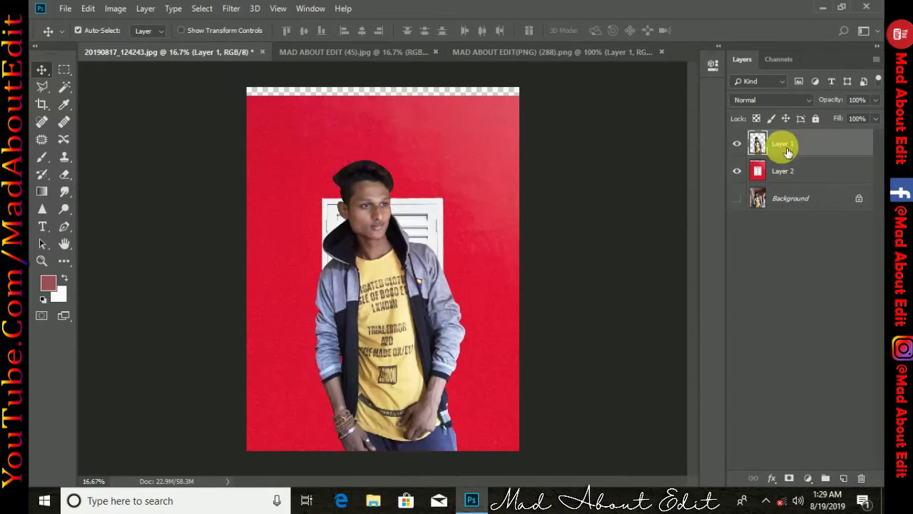
pyautogui.hotkey('ctrl', 't')
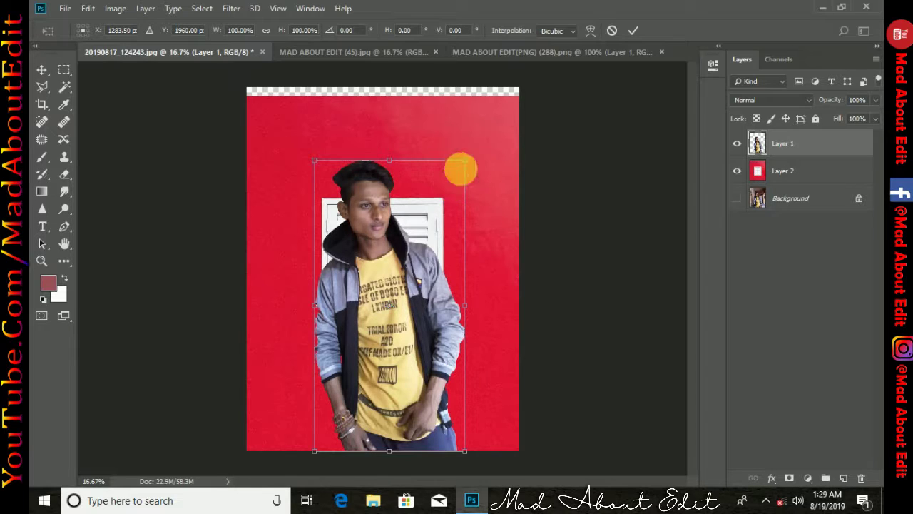
pyautogui.moveTo(464, 173); pyautogui.dragTo(447, 179)
pyautogui.moveTo(414, 246); pyautogui.dragTo(371, 275)
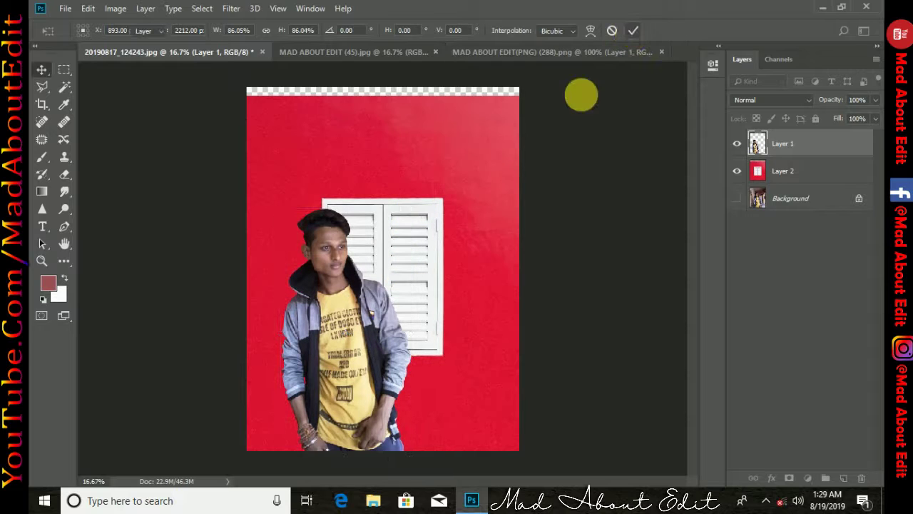
pyautogui.press('Return')
pyautogui.hotkey('ctrl', '+')
pyautogui.hotkey('ctrl', '-')
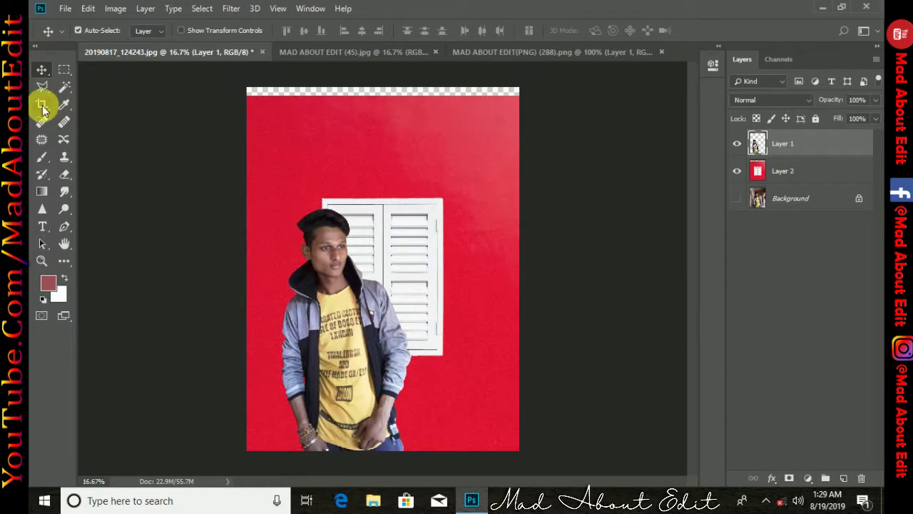
# Step: Crop the canvas slightly at the top and both sides to remove the transparent strip above the red wall
pyautogui.click(41, 104)
pyautogui.moveTo(383, 85); pyautogui.dragTo(383, 91)
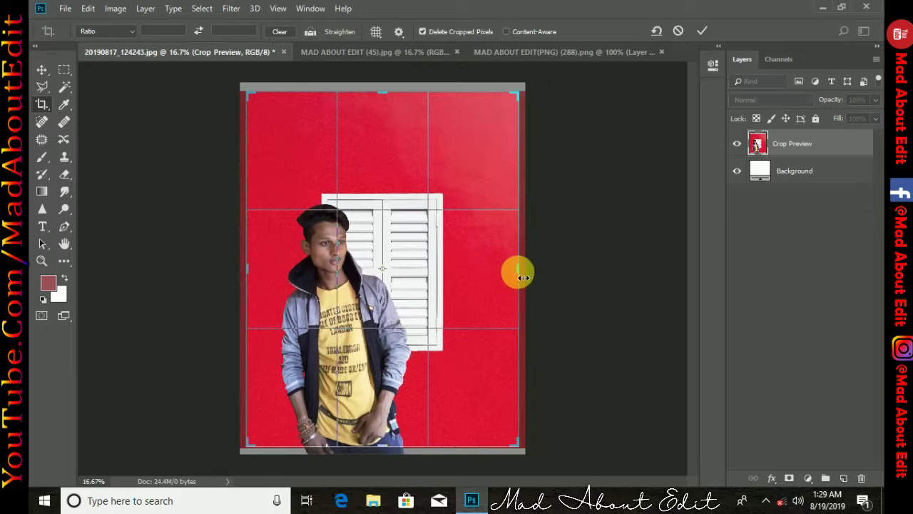
pyautogui.moveTo(520, 267); pyautogui.dragTo(509, 271)
pyautogui.press('Return')
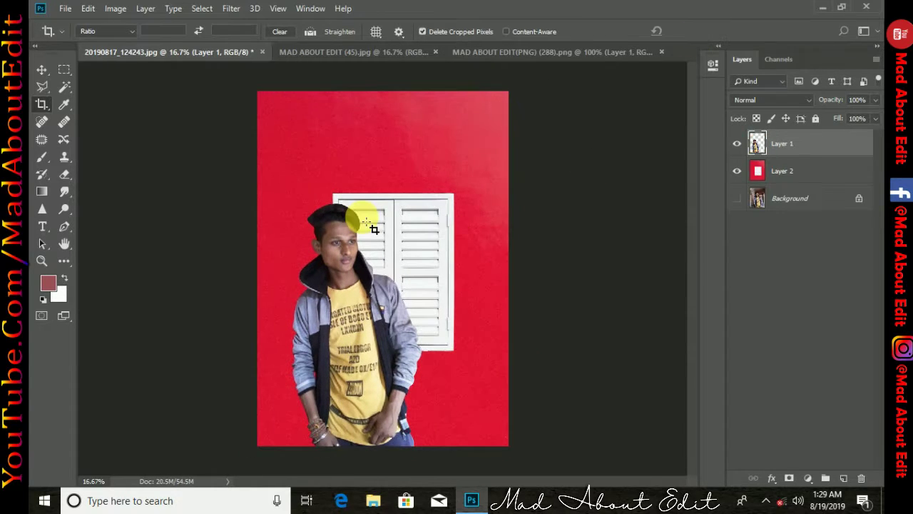
# Step: Copy the sunglasses from MAD ABOUT EDIT(PNG) (288).png into the portrait document, over the man's face
pyautogui.click(41, 69)
pyautogui.click(471, 52)
pyautogui.moveTo(460, 276); pyautogui.dragTo(360, 244)
# Step: Scale the sunglasses down to about 69% and move them over the man's eyes
pyautogui.hotkey('ctrl', '+')
pyautogui.hotkey('ctrl', '+')
pyautogui.hotkey('ctrl', '+')
pyautogui.moveTo(227, 230); pyautogui.dragTo(295, 275)
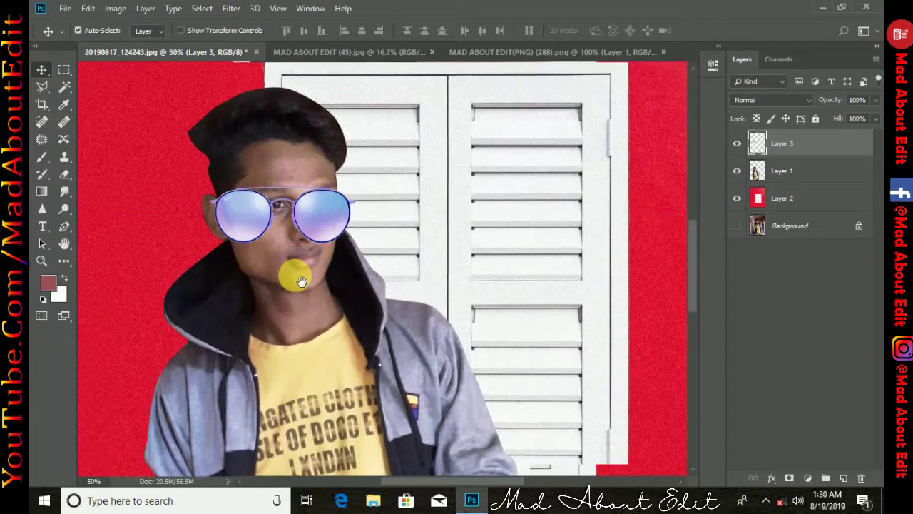
pyautogui.hotkey('ctrl', '+')
pyautogui.hotkey('ctrl', '+')
pyautogui.hotkey('ctrl', '+')
pyautogui.moveTo(350, 238); pyautogui.dragTo(363, 238)
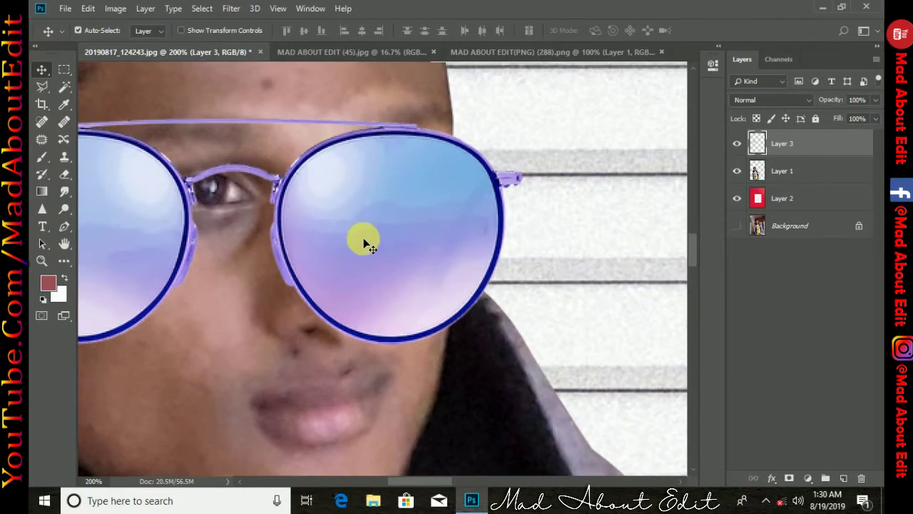
pyautogui.hotkey('ctrl', 't')
pyautogui.moveTo(528, 116); pyautogui.dragTo(440, 157)
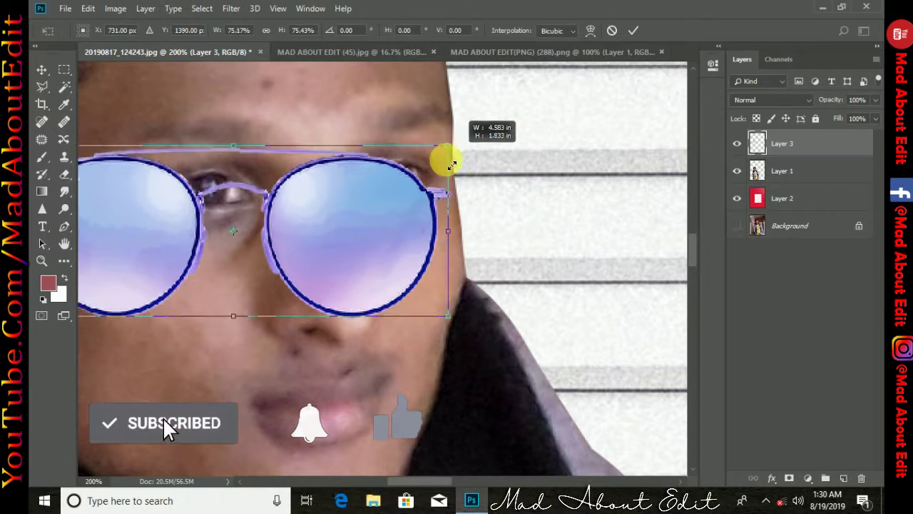
pyautogui.moveTo(363, 197); pyautogui.dragTo(434, 188)
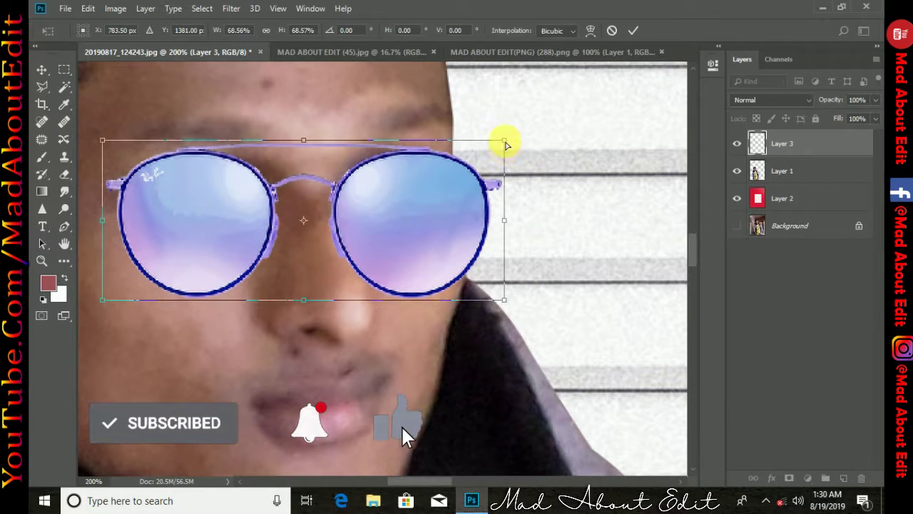
# Step: Distort the sunglasses so the lens at the far side of the face is smaller, and adjust their height and position
pyautogui.moveTo(504, 140); pyautogui.dragTo(474, 143)
pyautogui.moveTo(506, 304); pyautogui.dragTo(475, 272)
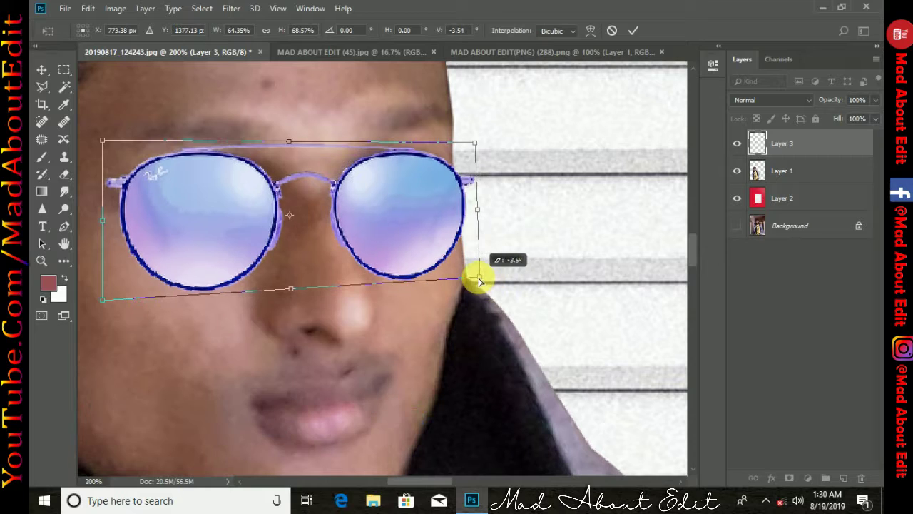
pyautogui.moveTo(350, 250); pyautogui.dragTo(375, 241)
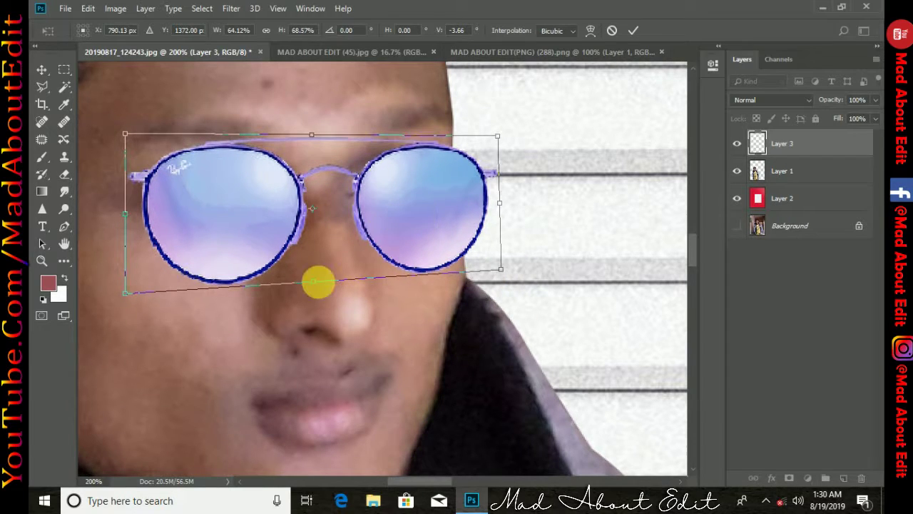
pyautogui.moveTo(324, 291); pyautogui.dragTo(374, 261)
pyautogui.moveTo(494, 143); pyautogui.dragTo(490, 135)
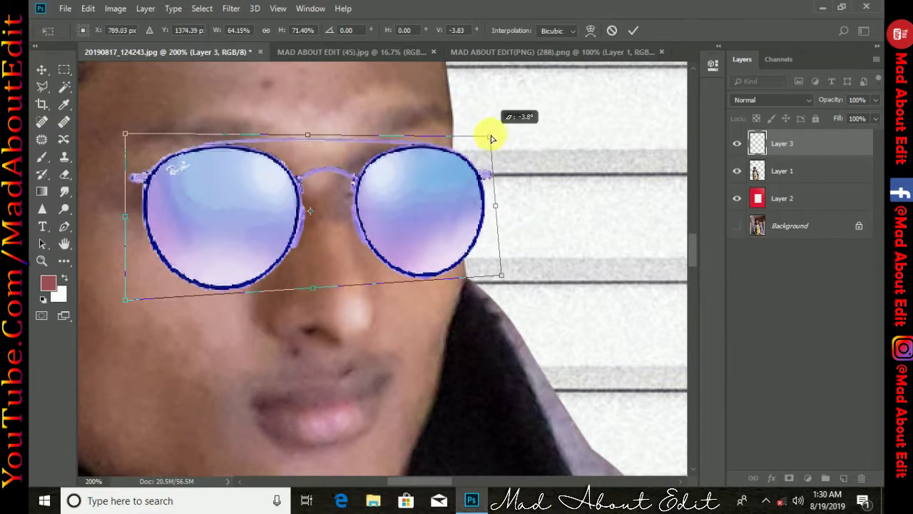
pyautogui.moveTo(499, 274); pyautogui.dragTo(493, 273)
pyautogui.moveTo(368, 242); pyautogui.dragTo(360, 235)
pyautogui.moveTo(320, 143); pyautogui.dragTo(321, 140)
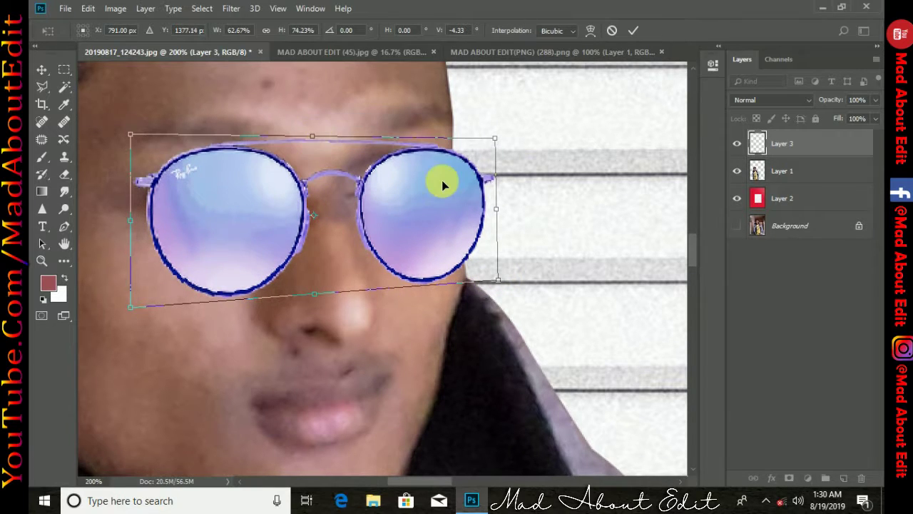
# Step: Rotate the sunglasses about 5.5° counterclockwise, settle them on the nose bridge and apply the transform
pyautogui.moveTo(441, 184); pyautogui.dragTo(438, 191)
pyautogui.moveTo(546, 174); pyautogui.dragTo(545, 168)
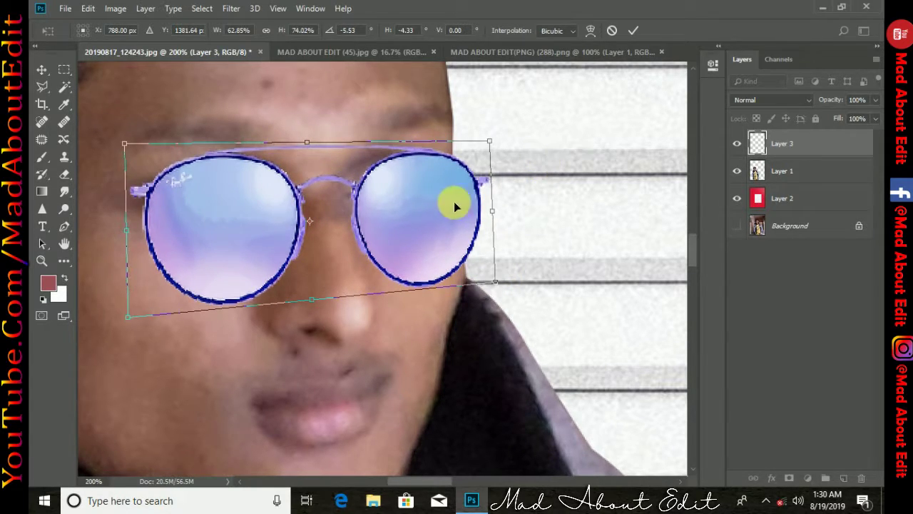
pyautogui.moveTo(311, 247); pyautogui.dragTo(306, 250)
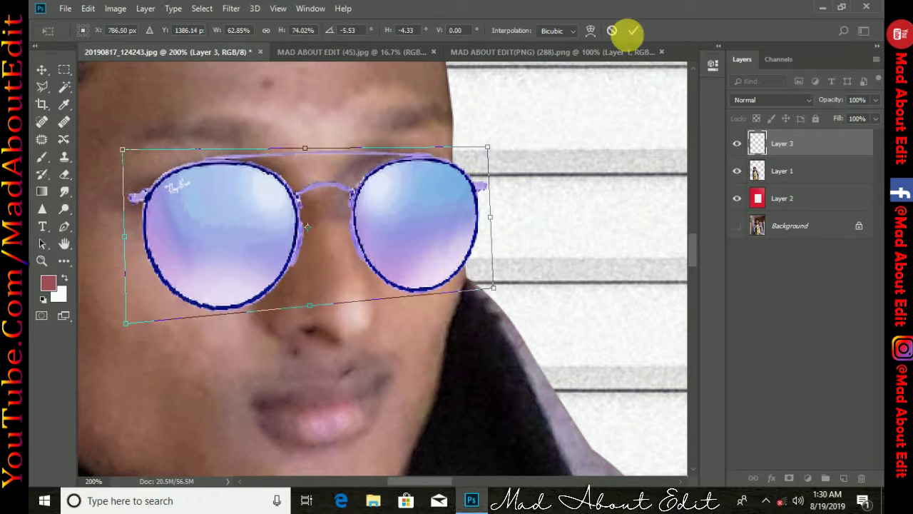
pyautogui.click(634, 29)
# Step: Distort the sunglasses again by pulling the corners beside the near-ear lens inward, and apply the transform
pyautogui.hotkey('ctrl', '0')
pyautogui.hotkey('ctrl', '+')
pyautogui.hotkey('ctrl', '+')
pyautogui.hotkey('ctrl', '+')
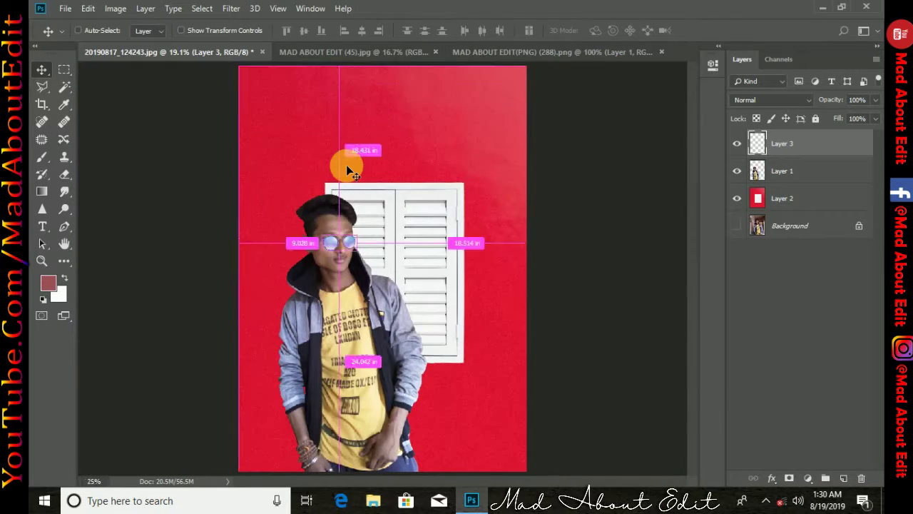
pyautogui.hotkey('ctrl', '+')
pyautogui.hotkey('ctrl', '+')
pyautogui.hotkey('ctrl', '+')
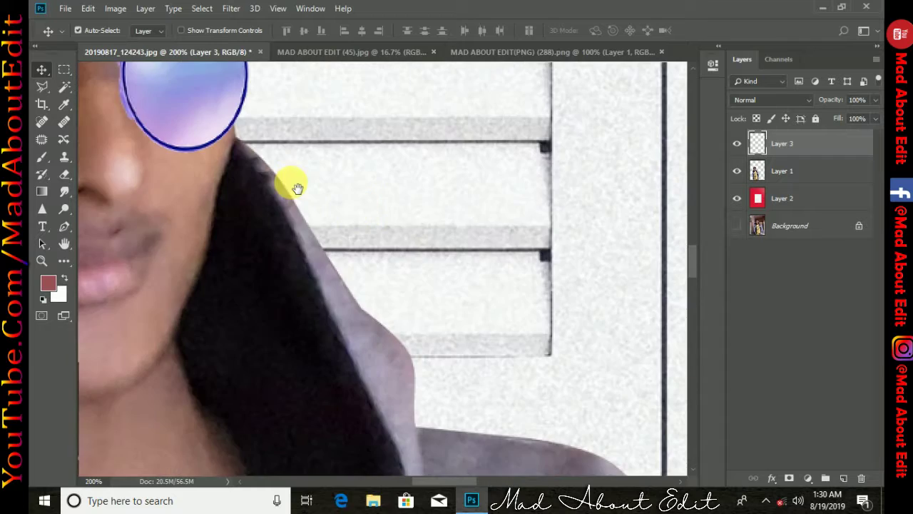
pyautogui.hotkey('ctrl', 't')
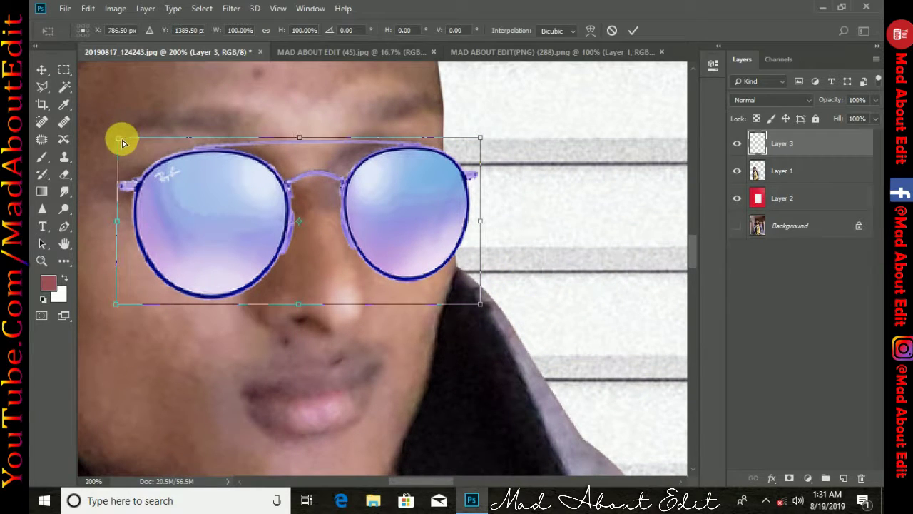
pyautogui.moveTo(122, 143); pyautogui.dragTo(131, 146)
pyautogui.moveTo(118, 308); pyautogui.dragTo(131, 296)
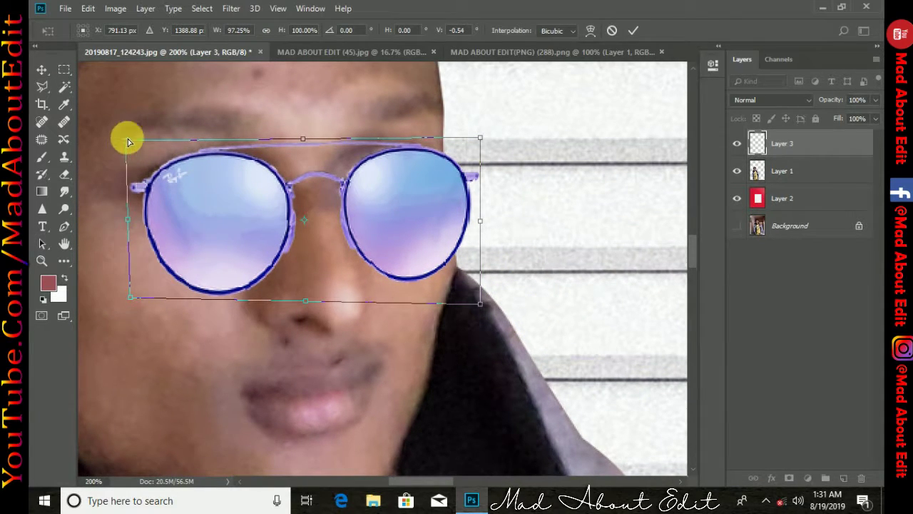
pyautogui.moveTo(127, 140); pyautogui.dragTo(137, 144)
pyautogui.press('Return')
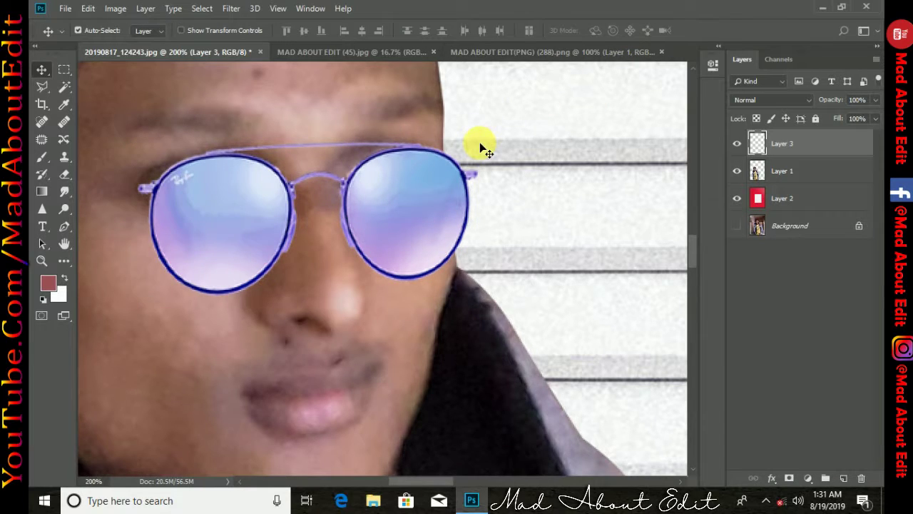
# Step: Enlarge the sunglasses proportionally around their centre to about 107.5% and apply the transform
pyautogui.hotkey('ctrl', '0')
pyautogui.hotkey('ctrl', 't')
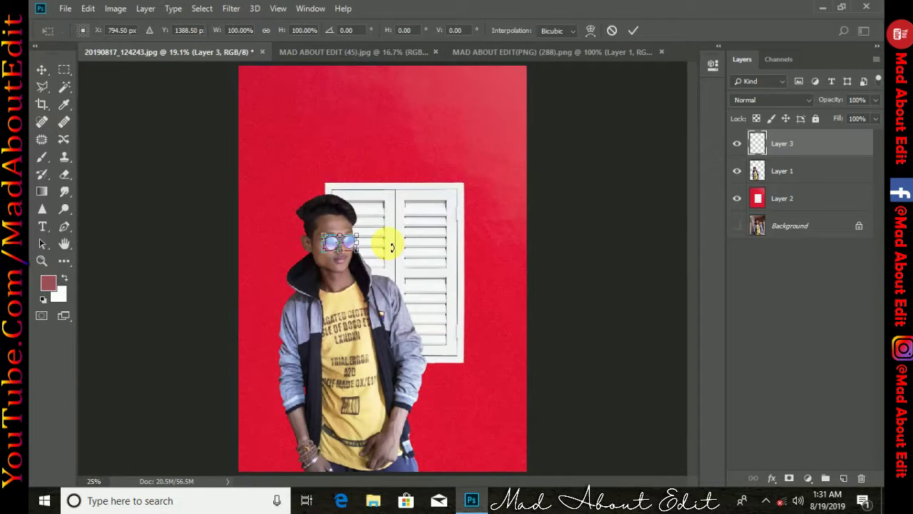
pyautogui.hotkey('ctrl', '+')
pyautogui.hotkey('ctrl', '+')
pyautogui.hotkey('ctrl', '+')
pyautogui.hotkey('ctrl', '+')
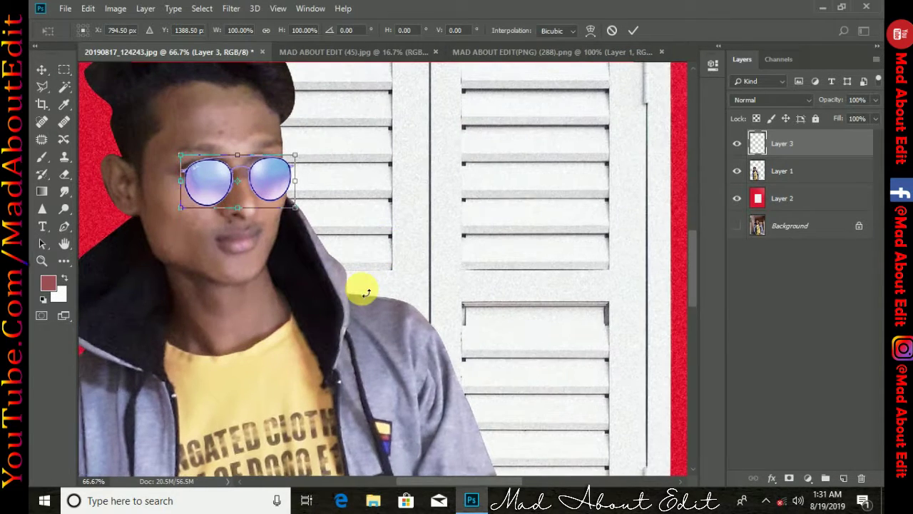
pyautogui.hotkey('ctrl', '+')
pyautogui.hotkey('ctrl', '+')
pyautogui.moveTo(112, 141); pyautogui.dragTo(438, 337)
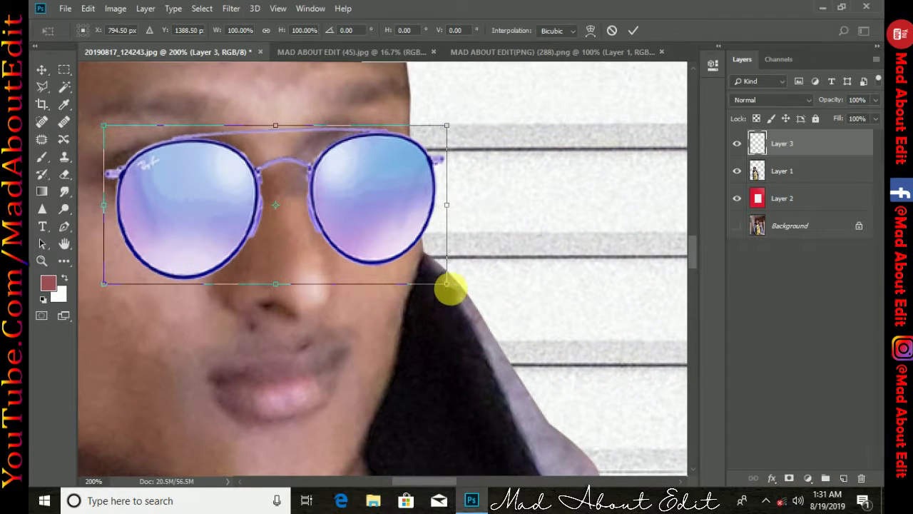
pyautogui.moveTo(447, 283); pyautogui.dragTo(460, 291)
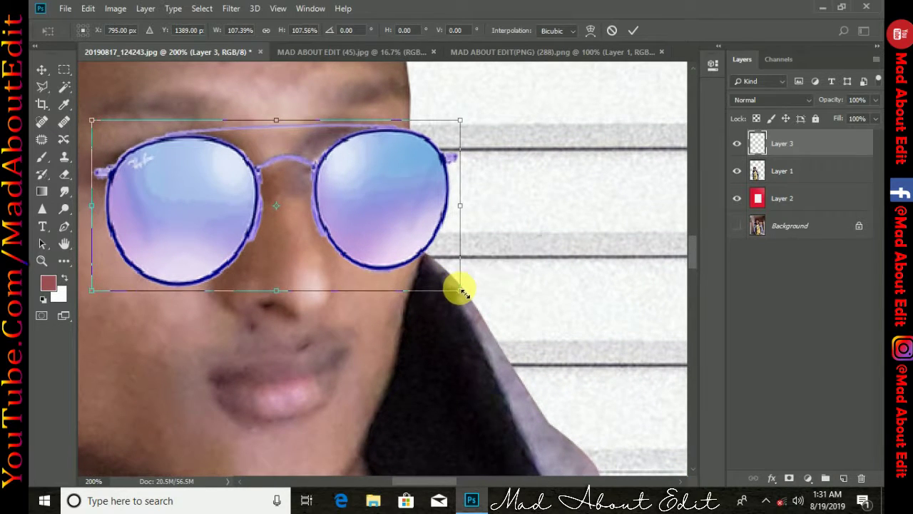
pyautogui.click(634, 32)
# Step: Enlarge the sunglasses by a further scale of about 105% and apply the transform
pyautogui.hotkey('ctrl', '0')
pyautogui.hotkey('ctrl', '+')
pyautogui.hotkey('ctrl', '+')
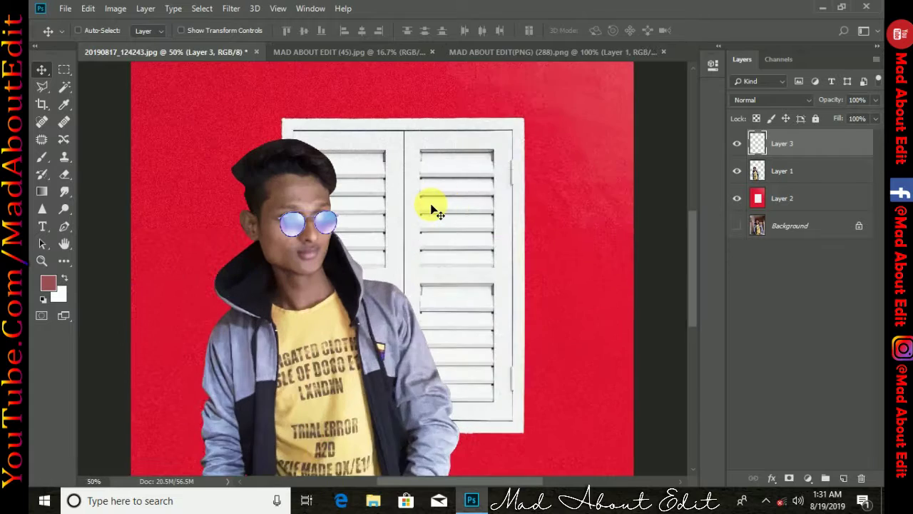
pyautogui.moveTo(307, 229); pyautogui.dragTo(362, 254)
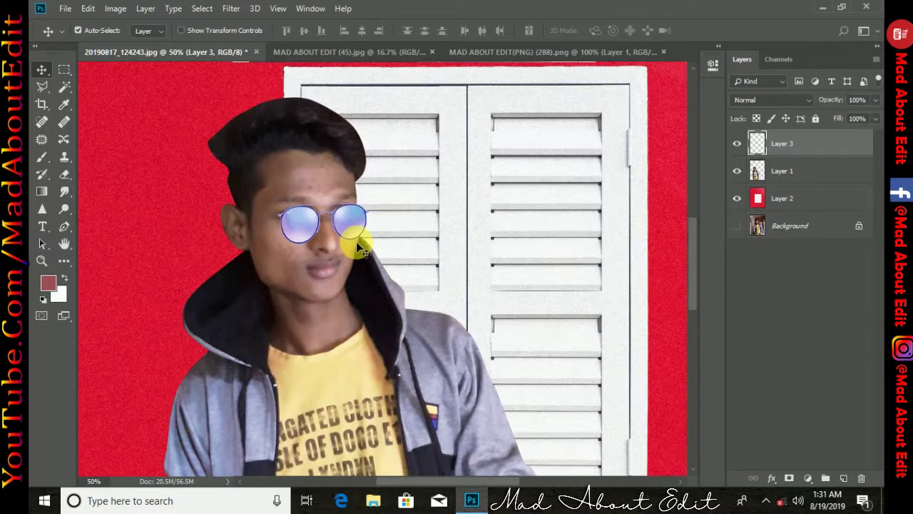
pyautogui.hotkey('ctrl', 't')
pyautogui.moveTo(377, 245); pyautogui.dragTo(373, 241)
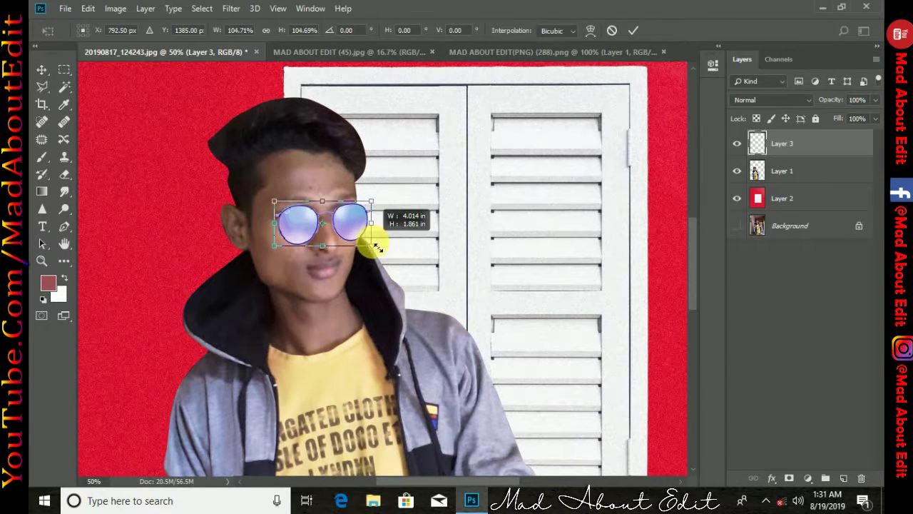
pyautogui.click(633, 30)
pyautogui.hotkey('ctrl', '-')
pyautogui.hotkey('ctrl', '-')
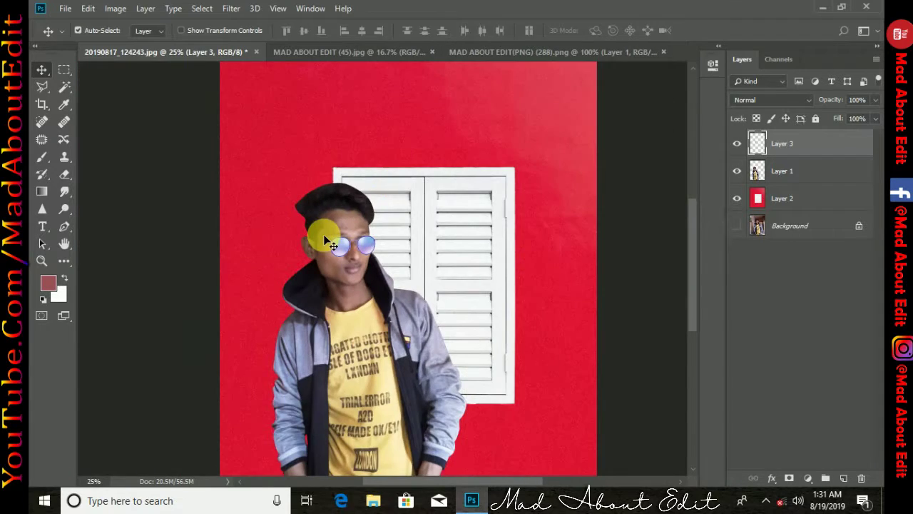
# Step: Rotate the sunglasses about 1.1° counterclockwise and apply the transform
pyautogui.hotkey('ctrl', '+')
pyautogui.hotkey('ctrl', '+')
pyautogui.hotkey('ctrl', '+')
pyautogui.moveTo(295, 237); pyautogui.dragTo(361, 257)
pyautogui.hotkey('ctrl', '+')
pyautogui.hotkey('ctrl', '+')
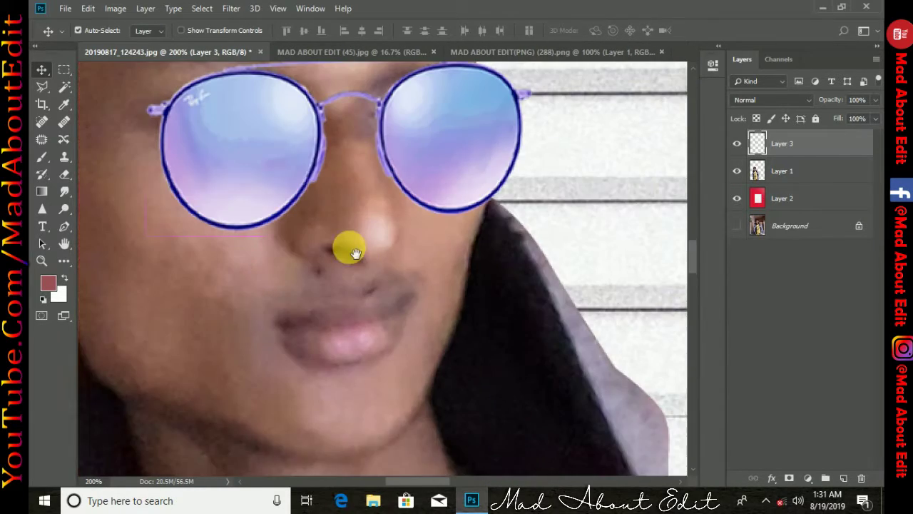
pyautogui.hotkey('ctrl', 't')
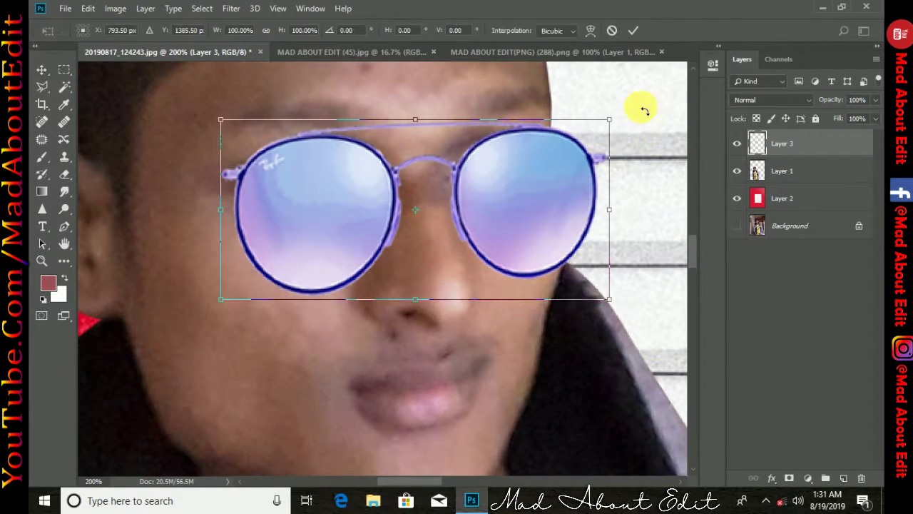
pyautogui.moveTo(643, 106)
pyautogui.mouseDown()
pyautogui.moveTo(628, 118)
pyautogui.moveTo(632, 98)
pyautogui.mouseUp()
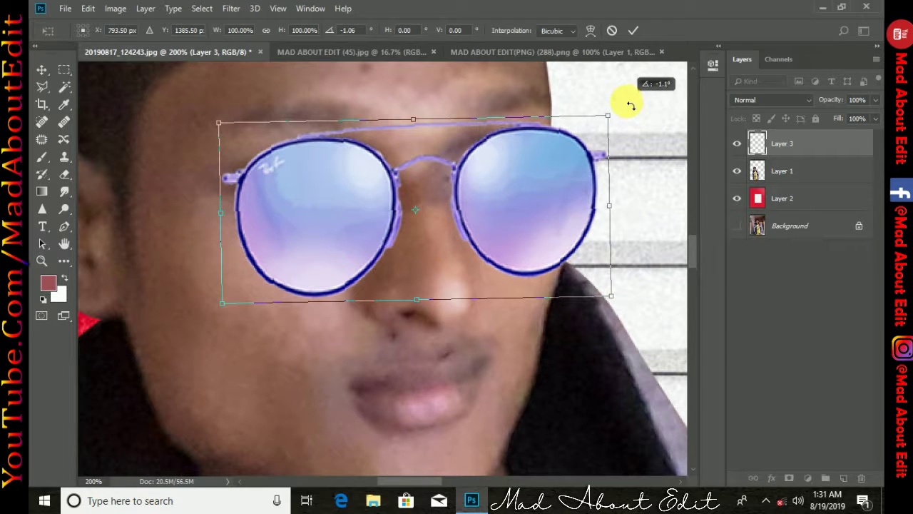
pyautogui.click(633, 30)
# Step: Select a thin horizontal strip across the middle of the near-ear lens and copy it onto a new layer
pyautogui.click(64, 70)
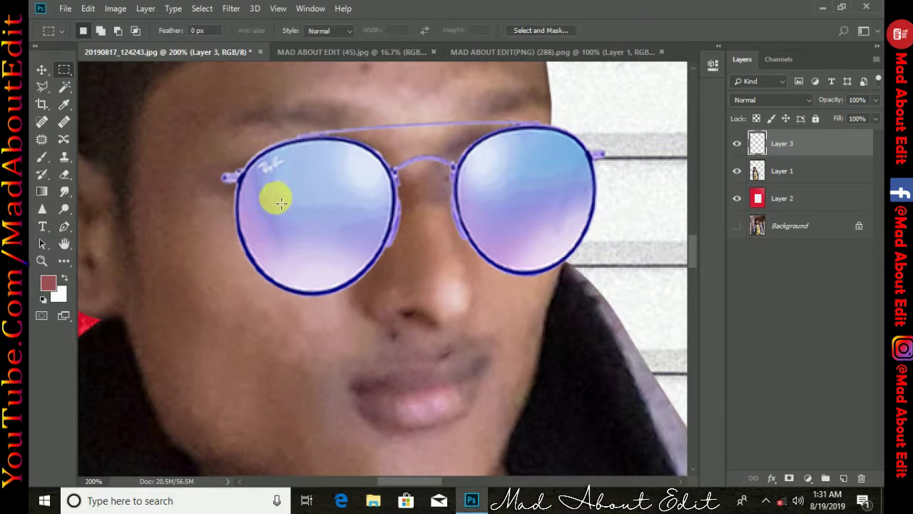
pyautogui.moveTo(251, 198); pyautogui.dragTo(380, 225)
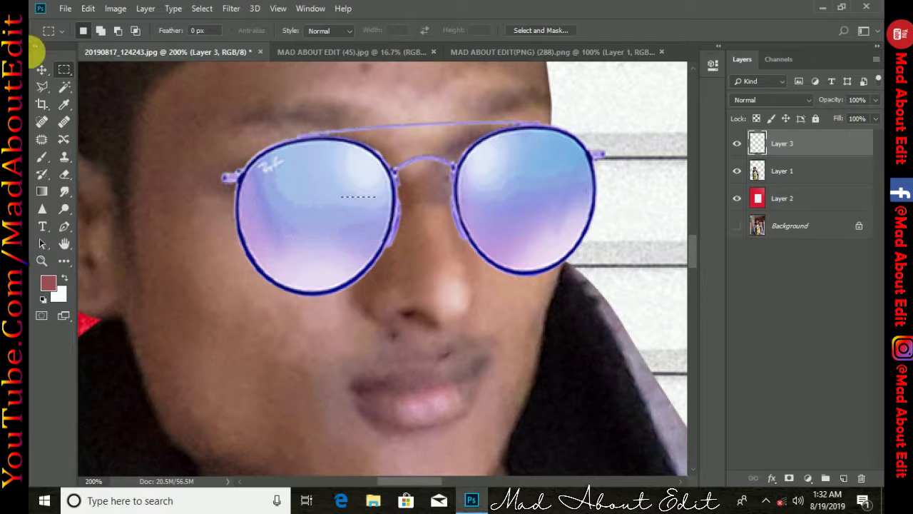
pyautogui.hotkey('ctrl', 'j')
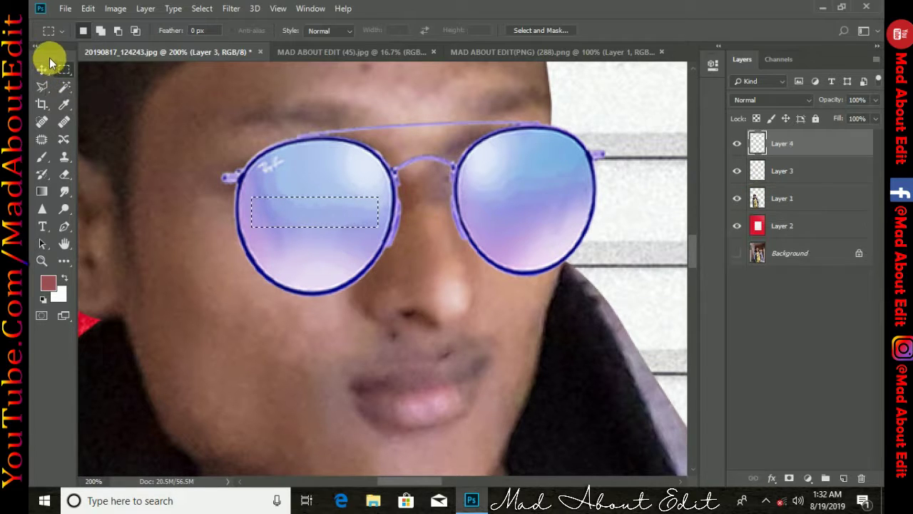
# Step: Fit the copied strip between the hinge and the ear as a temple arm, flattened and rotated about 11.7° clockwise
pyautogui.click(47, 71)
pyautogui.moveTo(308, 214); pyautogui.dragTo(303, 188)
pyautogui.hotkey('ctrl', 't')
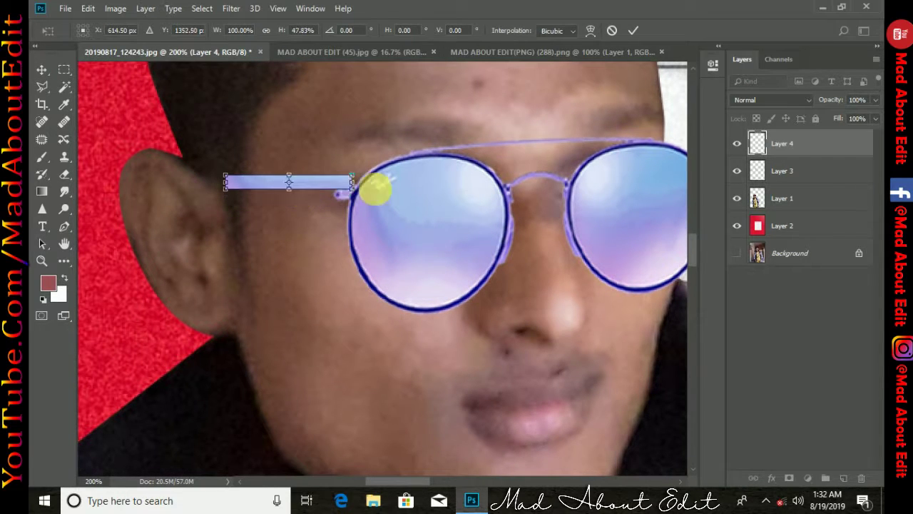
pyautogui.moveTo(392, 185); pyautogui.dragTo(318, 201)
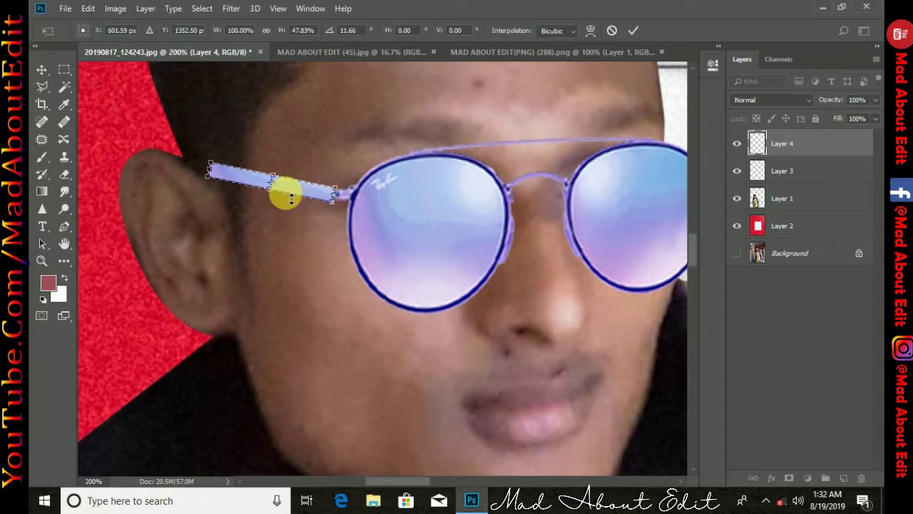
pyautogui.click(633, 30)
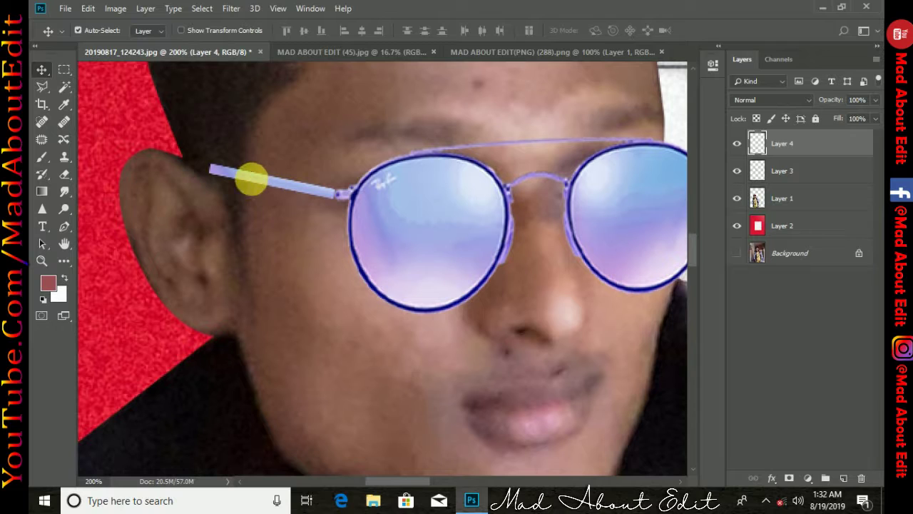
# Step: Extend the temple arm over the ear with a duplicate strip tilted down toward the back, and merge the duplicate into Layer 4
pyautogui.moveTo(249, 180); pyautogui.dragTo(204, 167)
pyautogui.hotkey('ctrl', 't')
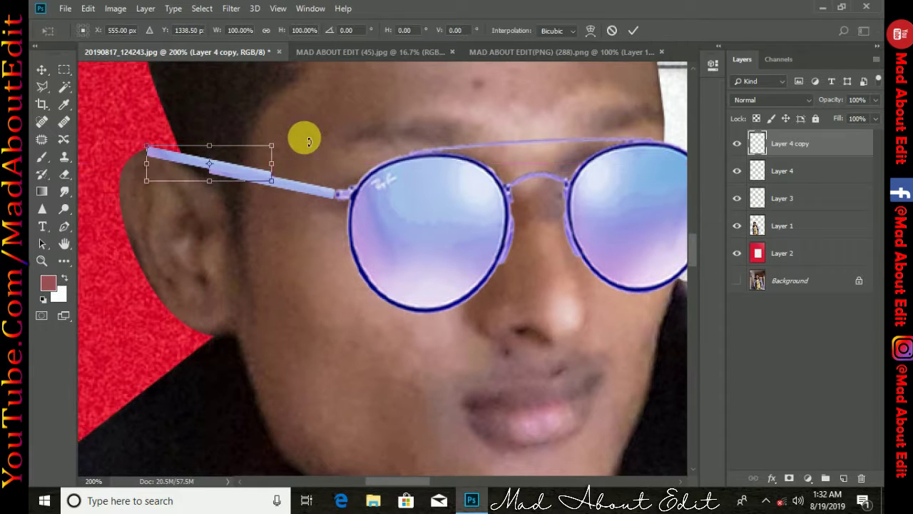
pyautogui.moveTo(302, 138); pyautogui.dragTo(285, 107)
pyautogui.moveTo(241, 158); pyautogui.dragTo(225, 177)
pyautogui.click(634, 30)
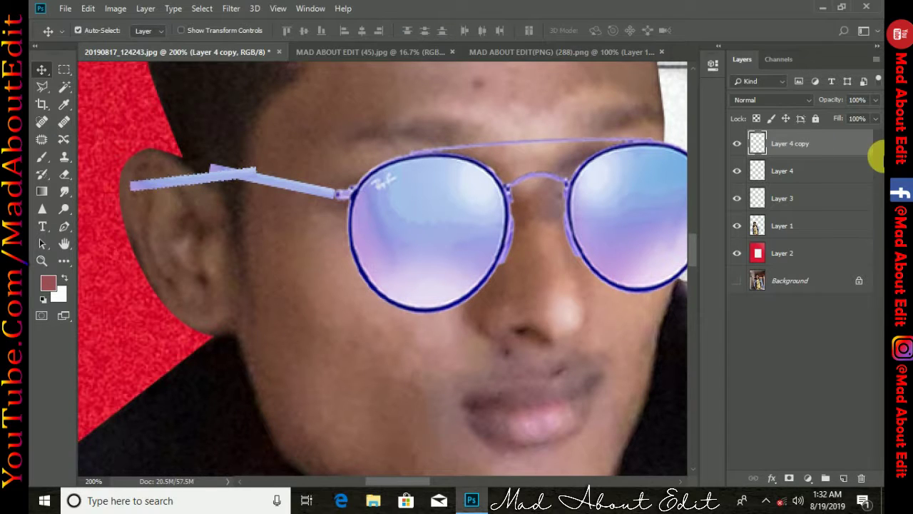
pyautogui.rightClick(789, 145)
pyautogui.click(646, 370)
# Step: Erase the part of the temple arm lying over the ear and smooth the rough joint between its two pieces
pyautogui.click(65, 174)
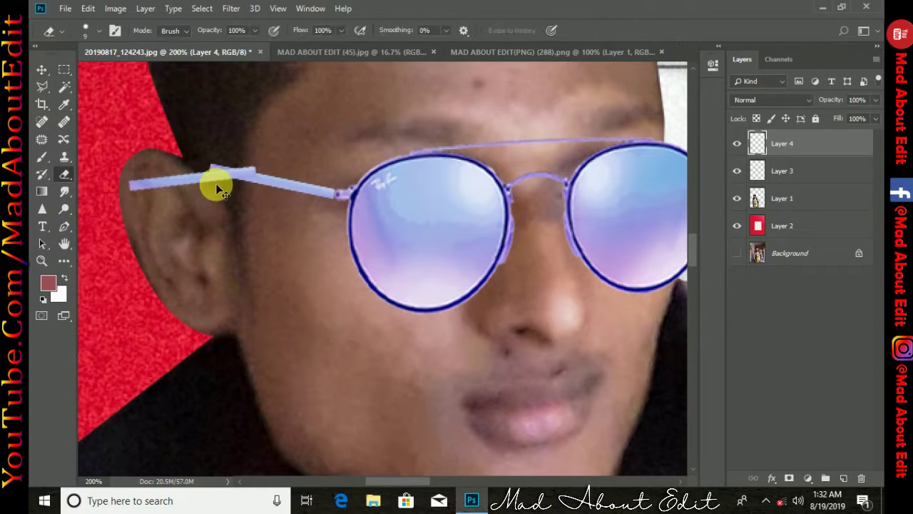
pyautogui.hotkey('ctrl', '+')
pyautogui.hotkey('ctrl', '+')
pyautogui.moveTo(222, 185); pyautogui.dragTo(543, 321)
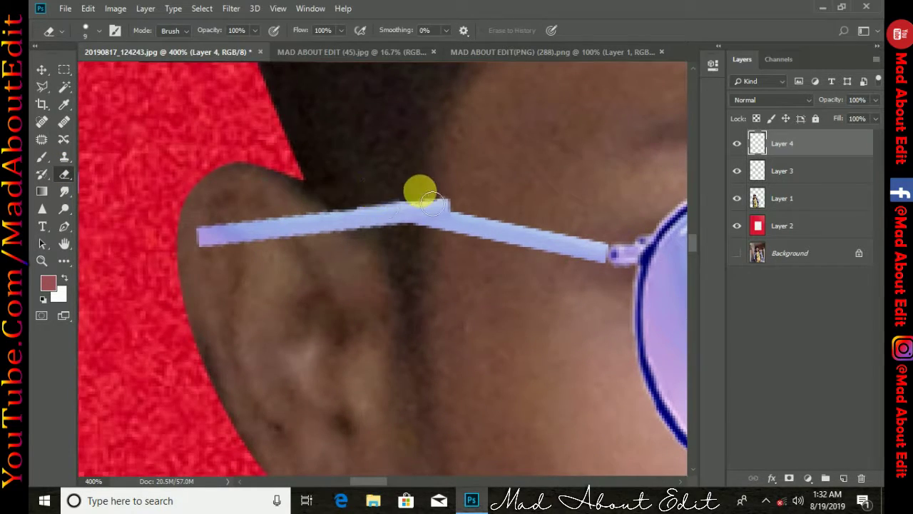
pyautogui.moveTo(350, 244)
pyautogui.mouseDown()
pyautogui.moveTo(295, 234)
pyautogui.moveTo(263, 242)
pyautogui.mouseUp()
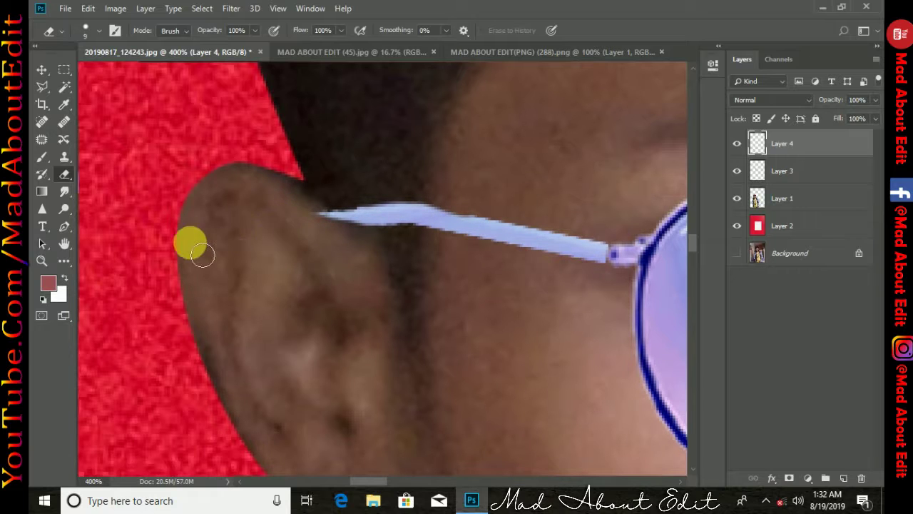
pyautogui.moveTo(398, 247)
pyautogui.mouseDown()
pyautogui.moveTo(381, 205)
pyautogui.moveTo(419, 199)
pyautogui.mouseUp()
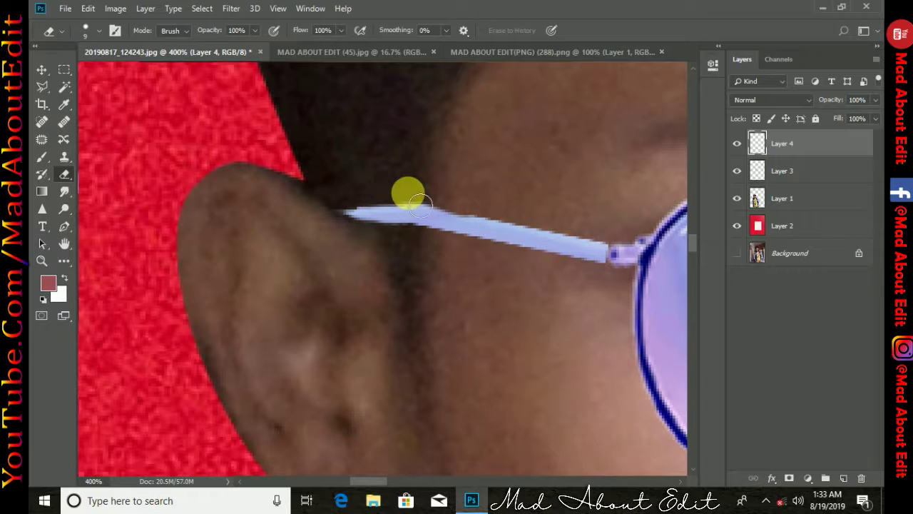
# Step: Make the man's cut-out, Layer 1, the active layer
pyautogui.hotkey('ctrl', '-')
pyautogui.hotkey('ctrl', '-')
pyautogui.hotkey('ctrl', '-')
pyautogui.hotkey('ctrl', '-')
pyautogui.hotkey('ctrl', '-')
pyautogui.hotkey('ctrl', '-')
pyautogui.hotkey('ctrl', '-')
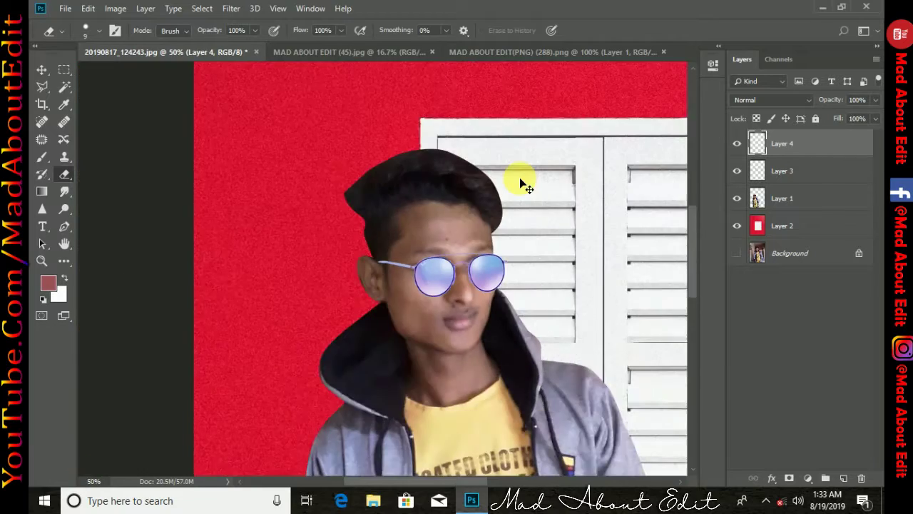
pyautogui.press('l')
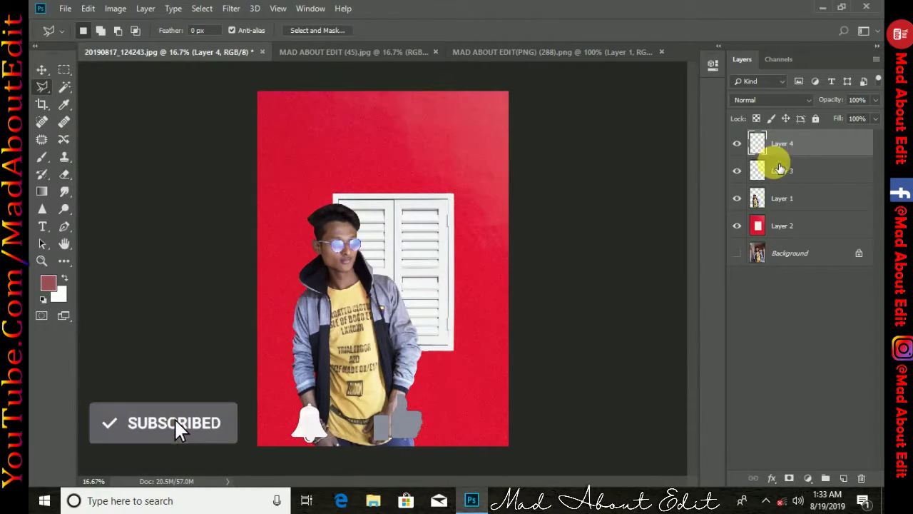
pyautogui.click(782, 199)
# Step: Try to outline the man's hair along the sideburn and forehead hairline with the Polygonal Lasso
pyautogui.hotkey('ctrl', '+')
pyautogui.hotkey('ctrl', '+')
pyautogui.hotkey('ctrl', '+')
pyautogui.moveTo(263, 206); pyautogui.dragTo(424, 328)
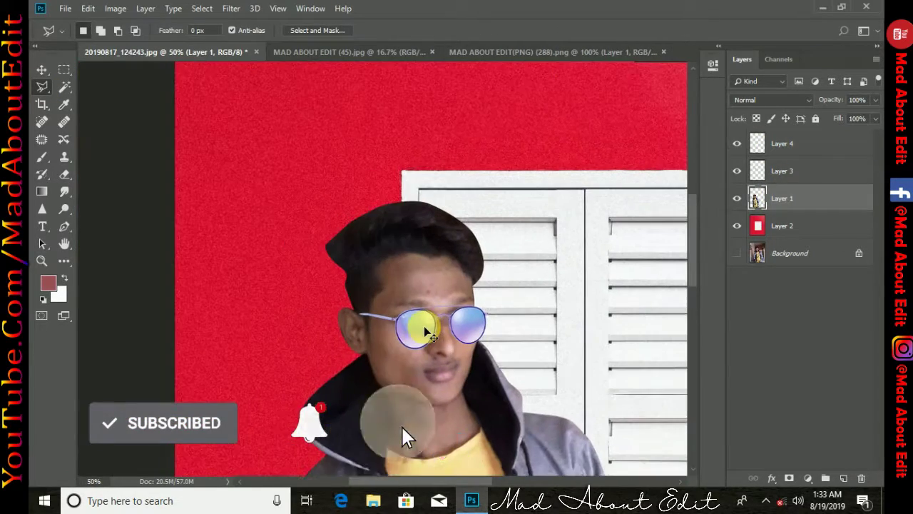
pyautogui.hotkey('ctrl', '+')
pyautogui.hotkey('ctrl', '+')
pyautogui.hotkey('ctrl', '+')
pyautogui.moveTo(432, 186); pyautogui.dragTo(466, 23)
pyautogui.click(271, 258)
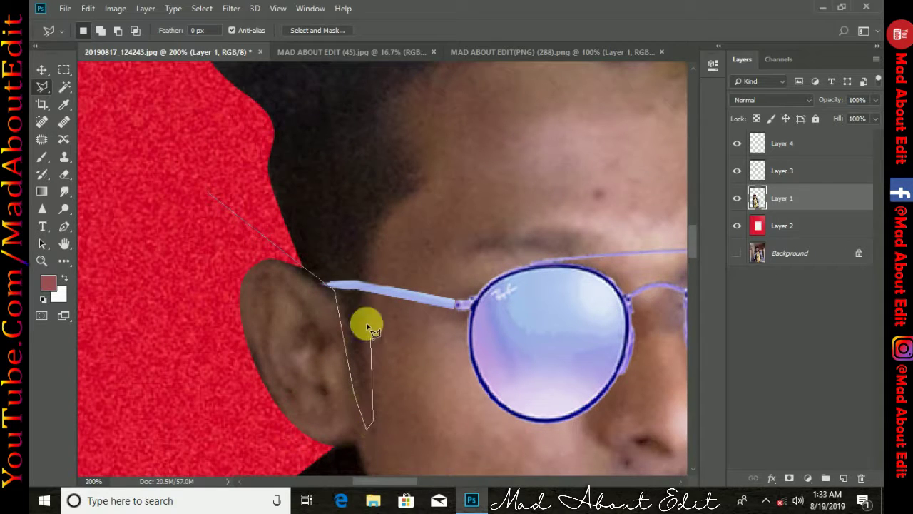
pyautogui.click(398, 93)
pyautogui.moveTo(399, 96); pyautogui.dragTo(348, 253)
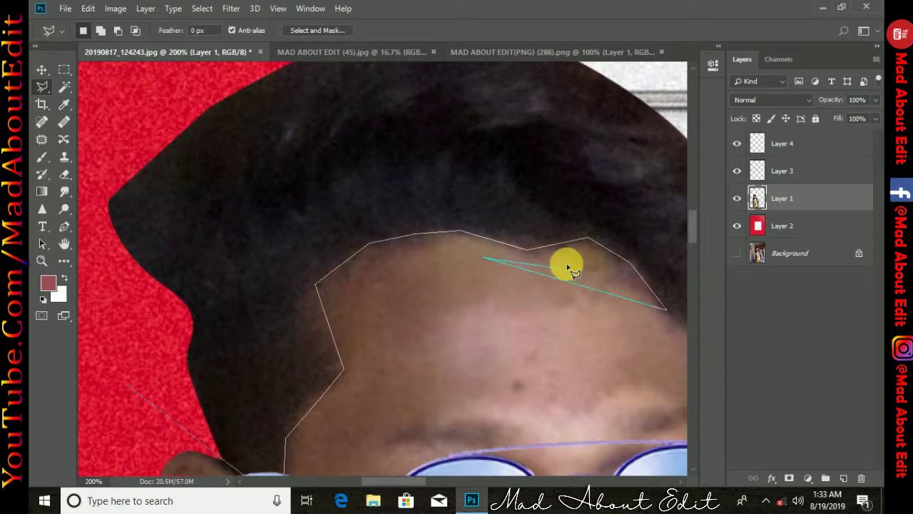
pyautogui.click(125, 391)
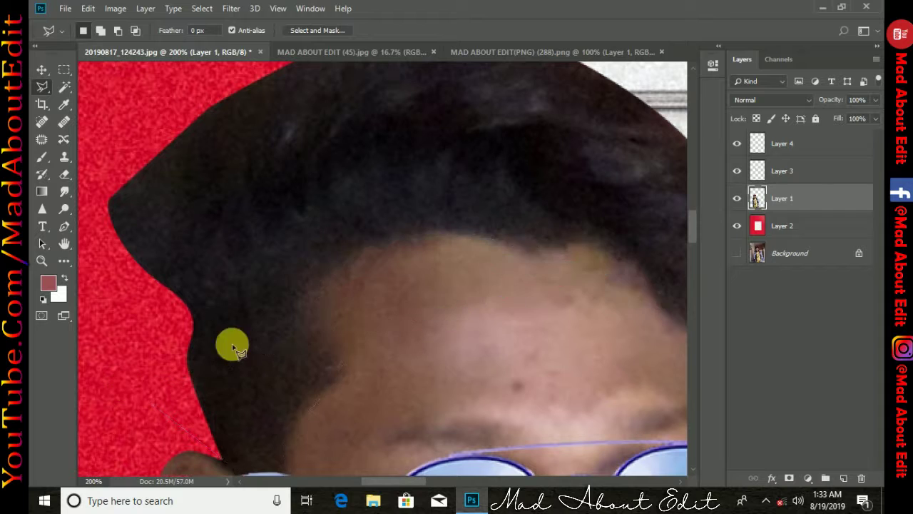
pyautogui.moveTo(345, 346); pyautogui.dragTo(276, 261)
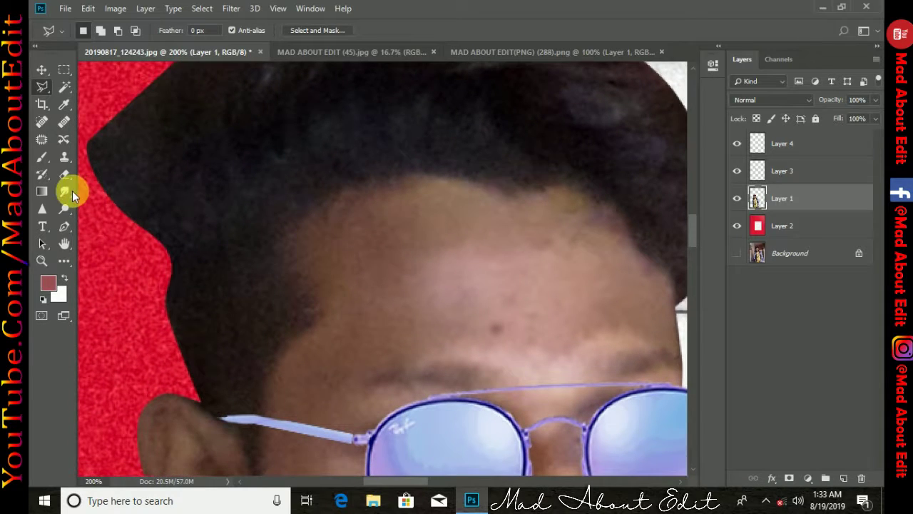
# Step: Outline the hair freehand with the Lasso tool and copy it from Layer 1 onto a new layer
pyautogui.rightClick(41, 91)
pyautogui.click(70, 89)
pyautogui.moveTo(202, 225); pyautogui.dragTo(216, 185)
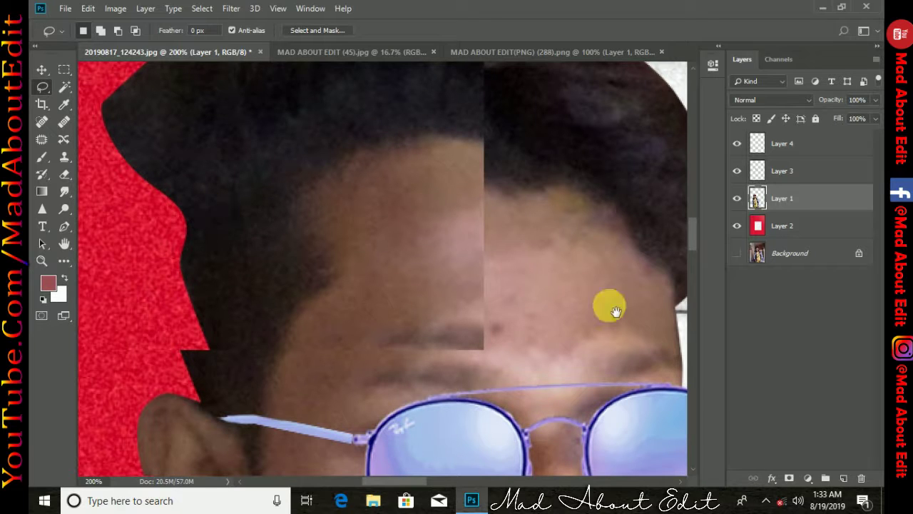
pyautogui.hotkey('ctrl', '-')
pyautogui.hotkey('ctrl', '-')
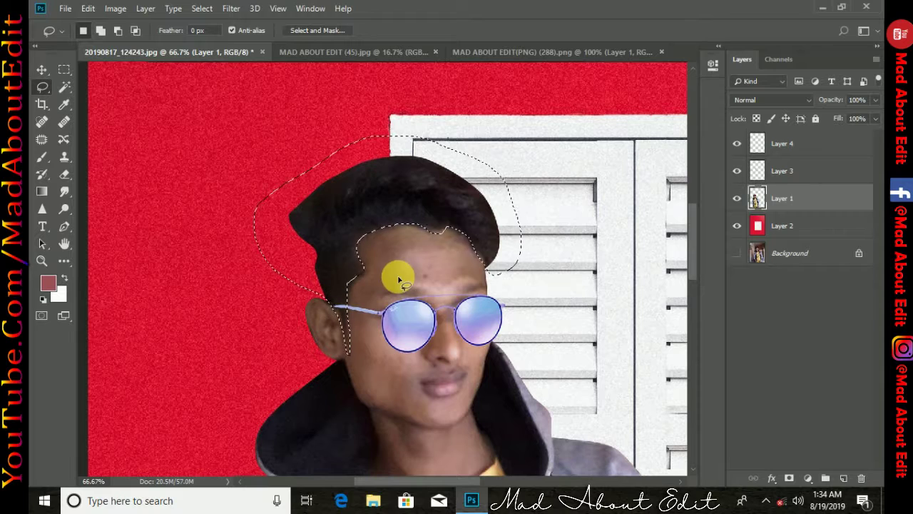
pyautogui.hotkey('ctrl', 'j')
# Step: Smudge the hair copy into smooth flowing strands at 75% strength, with the brush enlarged to 80 px
pyautogui.click(65, 191)
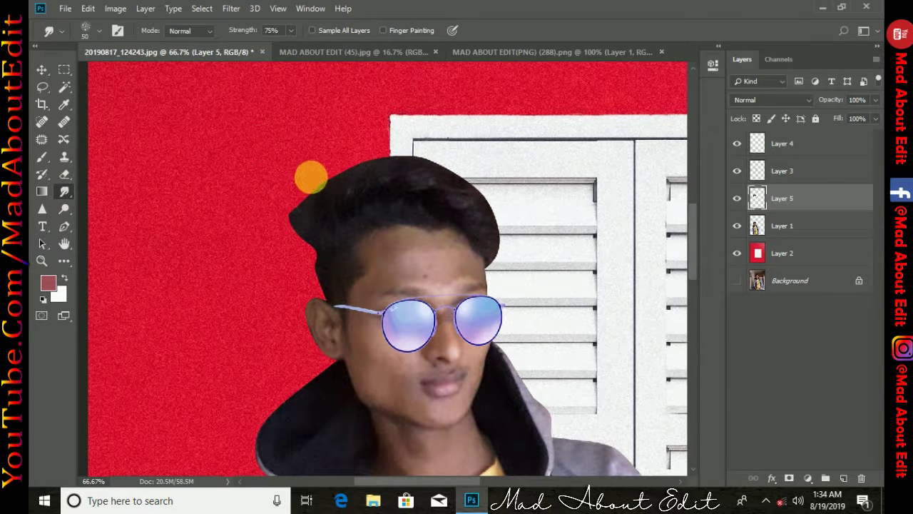
pyautogui.hotkey('ctrl', '+')
pyautogui.hotkey('ctrl', '+')
pyautogui.moveTo(252, 198)
pyautogui.mouseDown()
pyautogui.moveTo(340, 251)
pyautogui.moveTo(444, 363)
pyautogui.moveTo(402, 322)
pyautogui.moveTo(395, 207)
pyautogui.moveTo(438, 256)
pyautogui.moveTo(489, 258)
pyautogui.mouseUp()
pyautogui.hotkey('ctrl', '-')
pyautogui.moveTo(617, 253)
pyautogui.mouseDown()
pyautogui.moveTo(483, 207)
pyautogui.moveTo(507, 202)
pyautogui.mouseUp()
pyautogui.hotkey('ctrl', '+')
pyautogui.moveTo(604, 294); pyautogui.dragTo(383, 277)
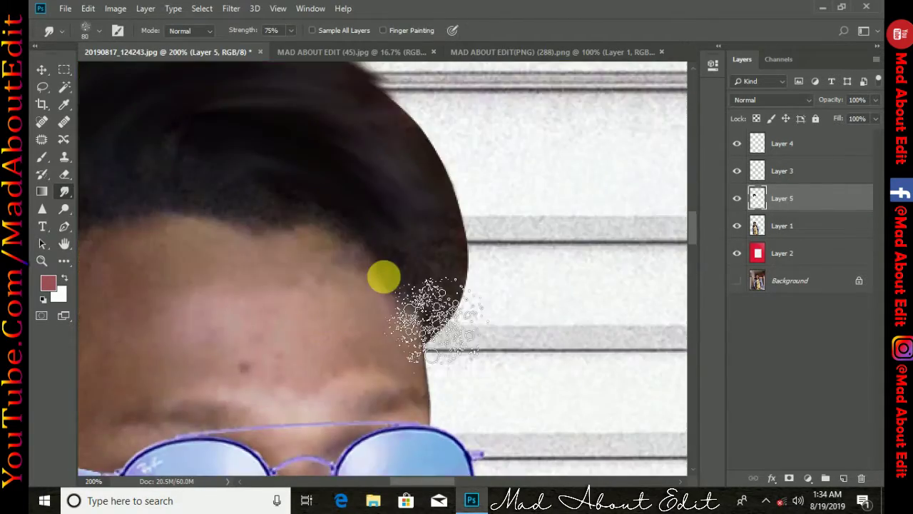
# Step: Smudge the hair outward with a 60 px brush to form longer, wispy strands along its top and window-side edge
pyautogui.press('[')
pyautogui.press('[')
pyautogui.press('[')
pyautogui.moveTo(421, 335); pyautogui.dragTo(426, 400)
pyautogui.moveTo(326, 158); pyautogui.dragTo(443, 343)
pyautogui.moveTo(456, 246); pyautogui.dragTo(535, 275)
pyautogui.moveTo(467, 296); pyautogui.dragTo(581, 343)
pyautogui.moveTo(286, 192); pyautogui.dragTo(353, 177)
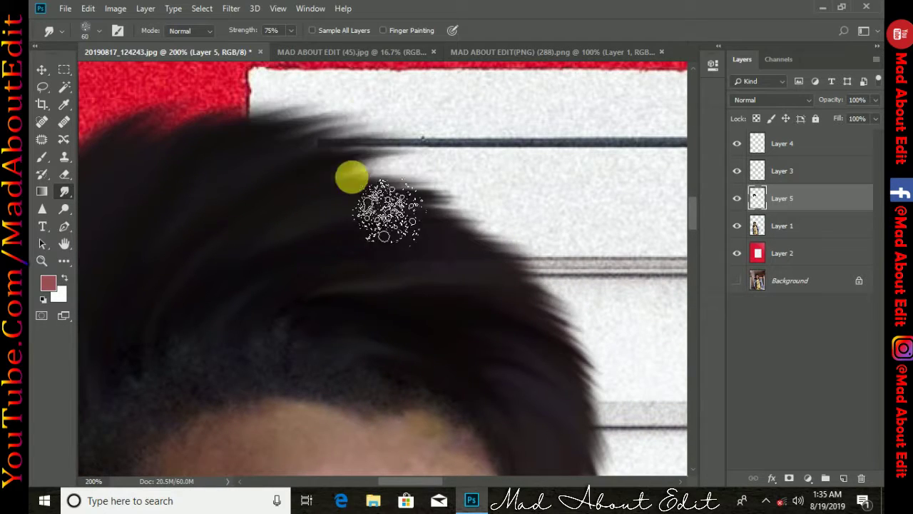
pyautogui.moveTo(385, 207); pyautogui.dragTo(456, 182)
pyautogui.moveTo(443, 243); pyautogui.dragTo(528, 232)
pyautogui.moveTo(492, 207); pyautogui.dragTo(590, 328)
pyautogui.moveTo(264, 208); pyautogui.dragTo(357, 250)
pyautogui.moveTo(329, 178); pyautogui.dragTo(399, 147)
pyautogui.moveTo(442, 178); pyautogui.dragTo(571, 242)
pyautogui.moveTo(243, 442)
pyautogui.mouseDown()
pyautogui.moveTo(407, 224)
pyautogui.moveTo(396, 307)
pyautogui.mouseUp()
# Step: Smudge the hair at the back of the head and above the ear into fuller strands with 45 px and 50 px brushes
pyautogui.press('[')
pyautogui.press('[')
pyautogui.moveTo(482, 462)
pyautogui.mouseDown()
pyautogui.moveTo(457, 347)
pyautogui.moveTo(457, 466)
pyautogui.mouseUp()
pyautogui.moveTo(482, 314); pyautogui.dragTo(478, 228)
pyautogui.moveTo(414, 143); pyautogui.dragTo(442, 314)
pyautogui.moveTo(400, 157); pyautogui.dragTo(424, 324)
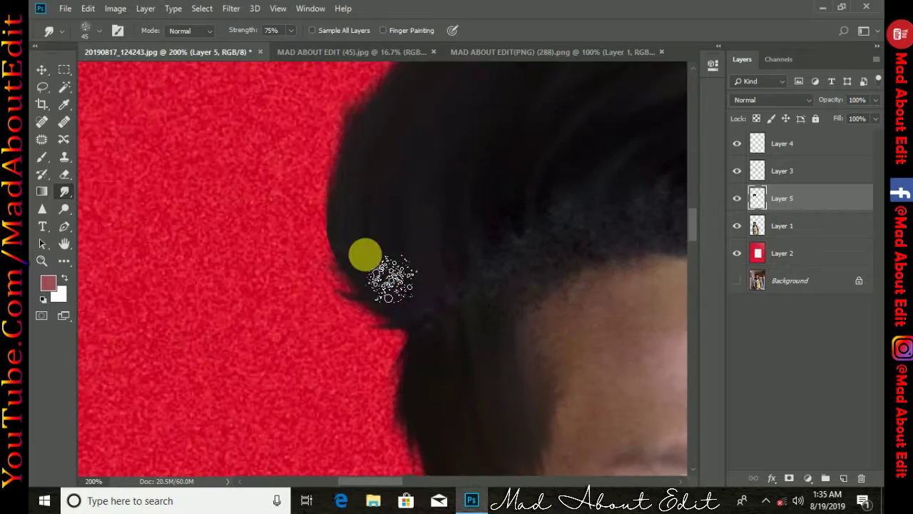
pyautogui.moveTo(365, 255)
pyautogui.mouseDown()
pyautogui.moveTo(362, 330)
pyautogui.moveTo(314, 379)
pyautogui.mouseUp()
pyautogui.press(']')
pyautogui.moveTo(343, 286); pyautogui.dragTo(296, 228)
pyautogui.moveTo(456, 189); pyautogui.dragTo(413, 142)
pyautogui.moveTo(567, 173); pyautogui.dragTo(603, 128)
# Step: Move the hair layer, Layer 5, to the top of the layer stack
pyautogui.hotkey('ctrl', '-')
pyautogui.hotkey('ctrl', '-')
pyautogui.hotkey('ctrl', '-')
pyautogui.hotkey('ctrl', '-')
pyautogui.hotkey('ctrl', '-')
pyautogui.hotkey('ctrl', '-')
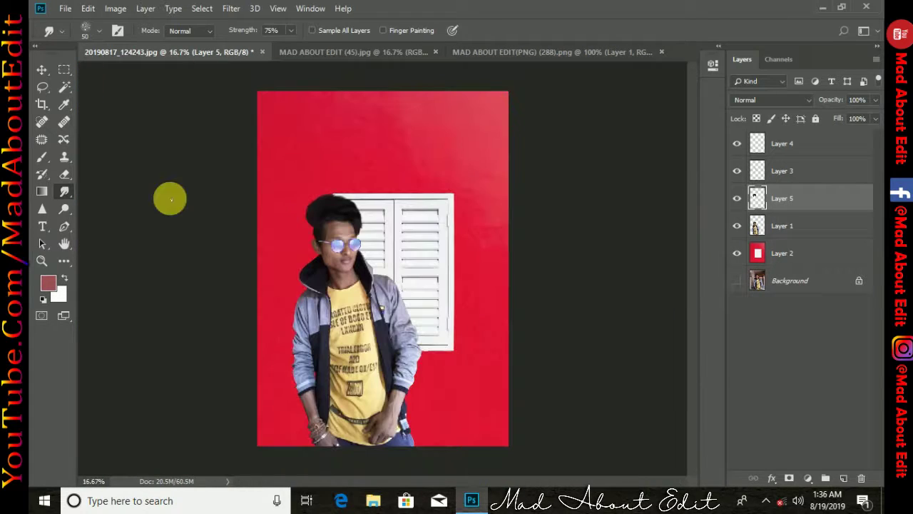
pyautogui.moveTo(791, 199); pyautogui.dragTo(791, 143)
# Step: Choose Skin smooth smudge brush 1 from the face smoothing brush set and lower the smudge strength to 20%
pyautogui.click(99, 32)
pyautogui.click(59, 168)
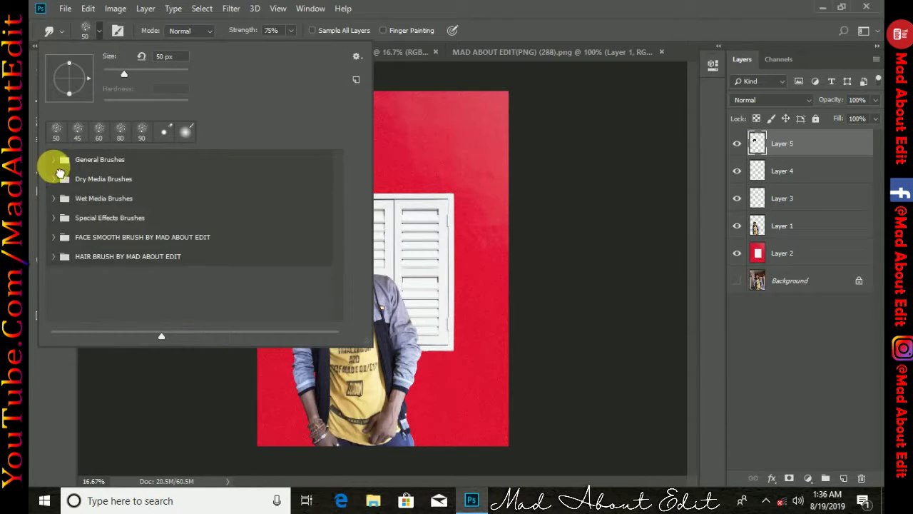
pyautogui.click(57, 240)
pyautogui.click(114, 264)
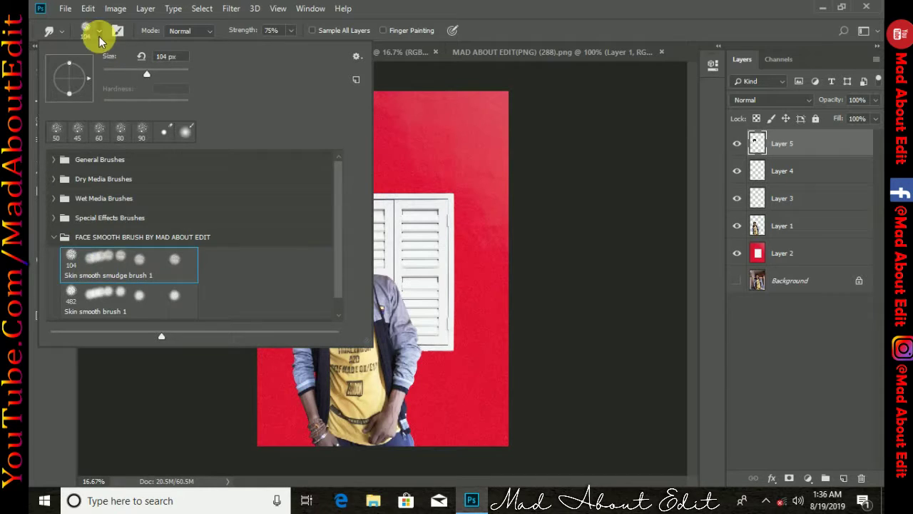
pyautogui.click(92, 31)
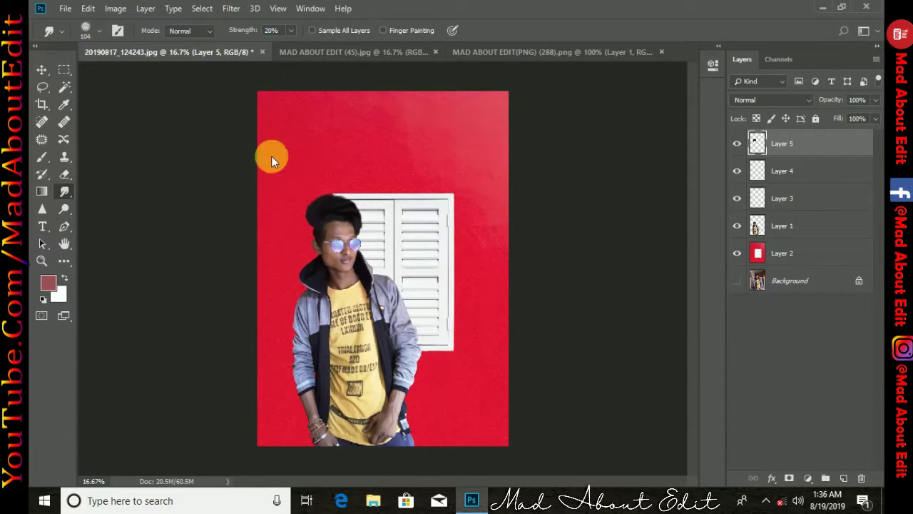
# Step: Smudge the forehead skin and the area above the eyebrow smooth on Layer 1 with a 70 px brush
pyautogui.scroll(5, 307, 204)
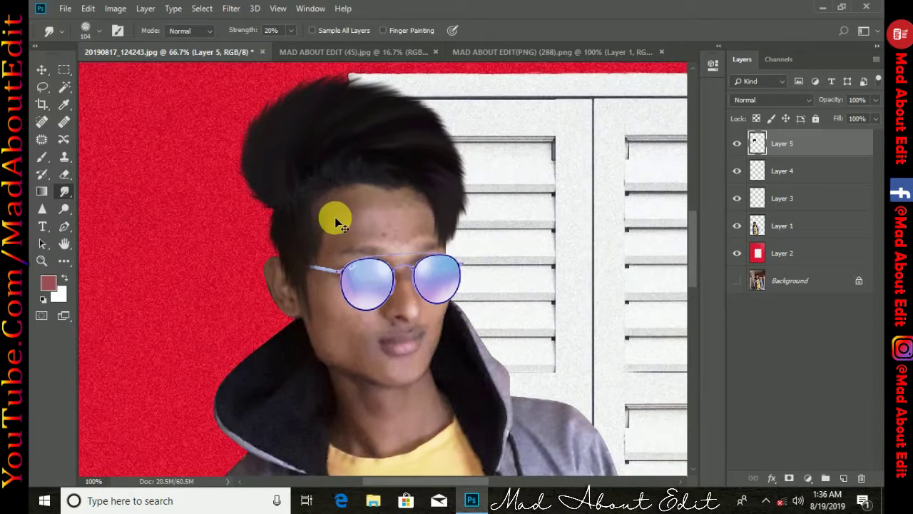
pyautogui.scroll(3, 334, 217)
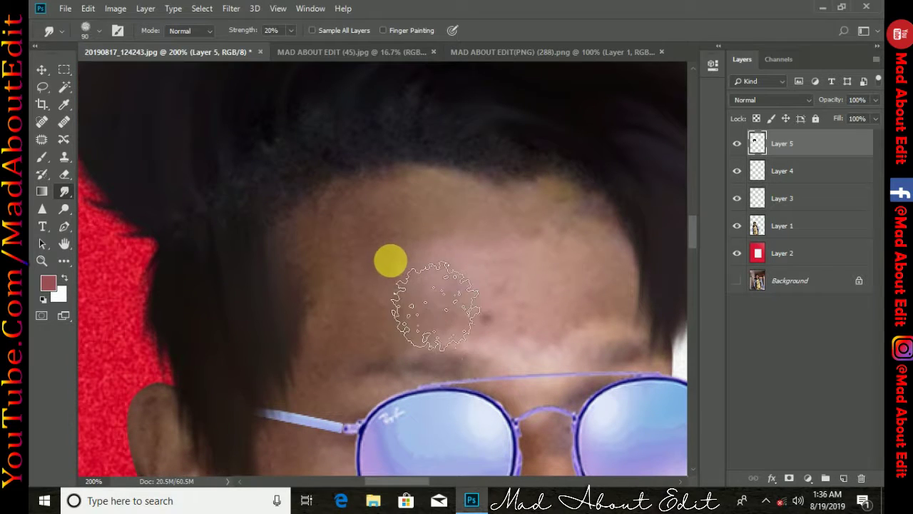
pyautogui.click(781, 227)
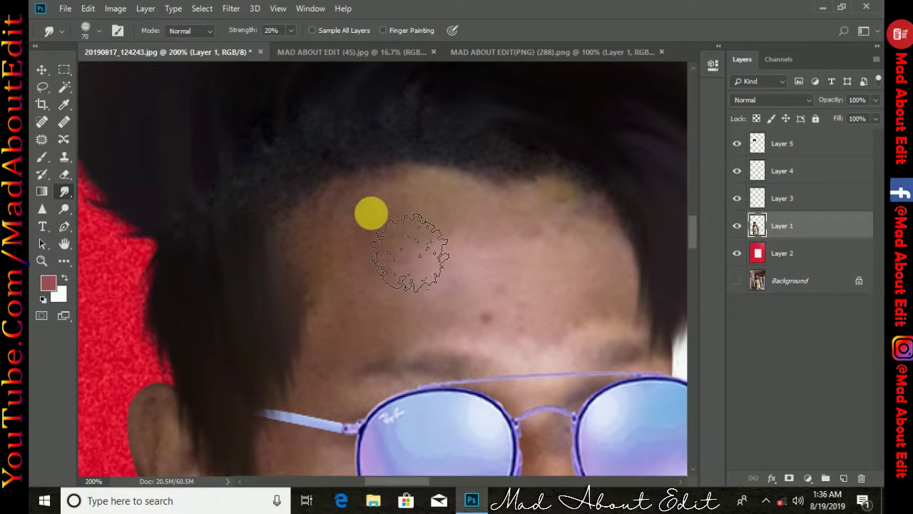
pyautogui.moveTo(373, 276)
pyautogui.mouseDown()
pyautogui.moveTo(414, 255)
pyautogui.moveTo(520, 342)
pyautogui.moveTo(643, 314)
pyautogui.mouseUp()
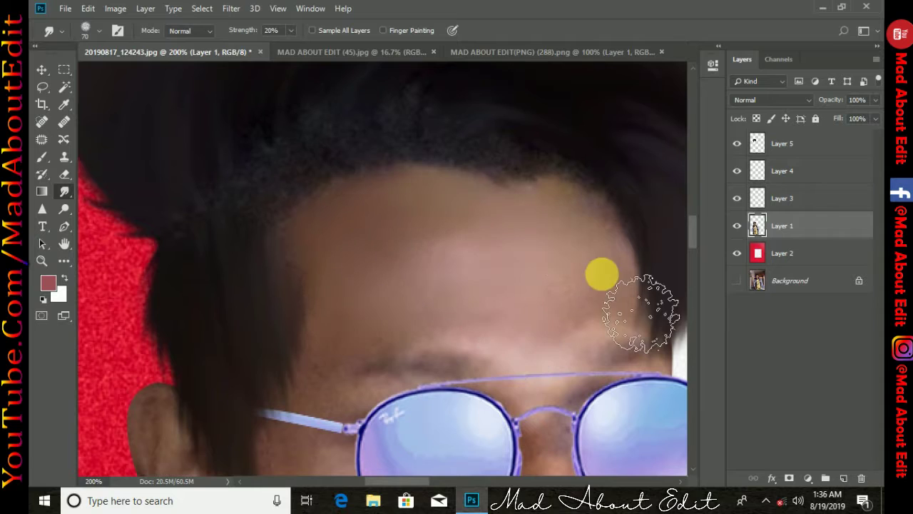
pyautogui.moveTo(373, 379); pyautogui.dragTo(420, 269)
# Step: Hide Layers 3, 4 and 5 and smudge the skin under the eye and along the cheek smooth with a 50 px brush
pyautogui.press('[')
pyautogui.click(737, 198)
pyautogui.click(737, 171)
pyautogui.click(737, 145)
pyautogui.press('[')
pyautogui.moveTo(442, 382); pyautogui.dragTo(471, 222)
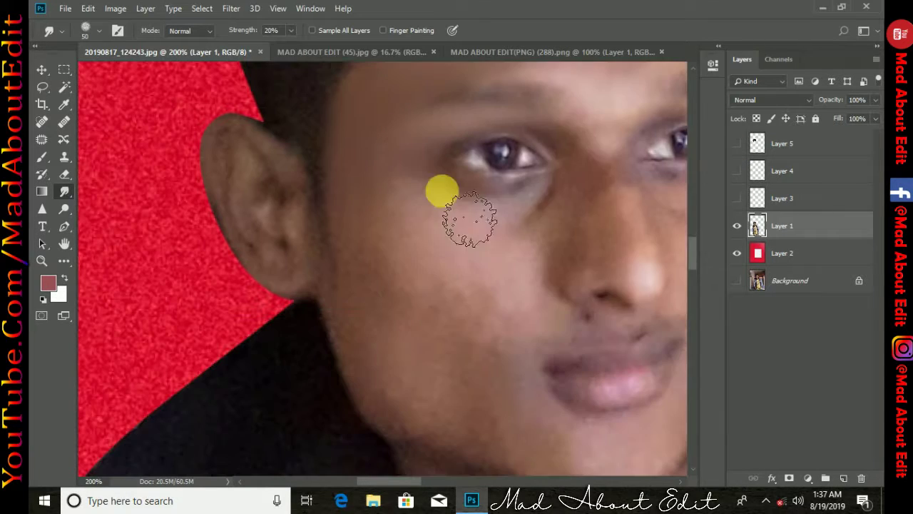
pyautogui.moveTo(520, 273)
pyautogui.mouseDown()
pyautogui.moveTo(487, 252)
pyautogui.moveTo(490, 343)
pyautogui.moveTo(454, 227)
pyautogui.mouseUp()
pyautogui.moveTo(385, 250)
pyautogui.mouseDown()
pyautogui.moveTo(612, 363)
pyautogui.moveTo(466, 368)
pyautogui.moveTo(335, 442)
pyautogui.mouseUp()
# Step: Smudge the skin around the nose and mouth with a smaller brush and smooth the neck down to the shirt collar
pyautogui.press('[')
pyautogui.moveTo(535, 283)
pyautogui.mouseDown()
pyautogui.moveTo(452, 215)
pyautogui.moveTo(440, 178)
pyautogui.moveTo(461, 269)
pyautogui.mouseUp()
pyautogui.press('[')
pyautogui.moveTo(566, 120); pyautogui.dragTo(573, 182)
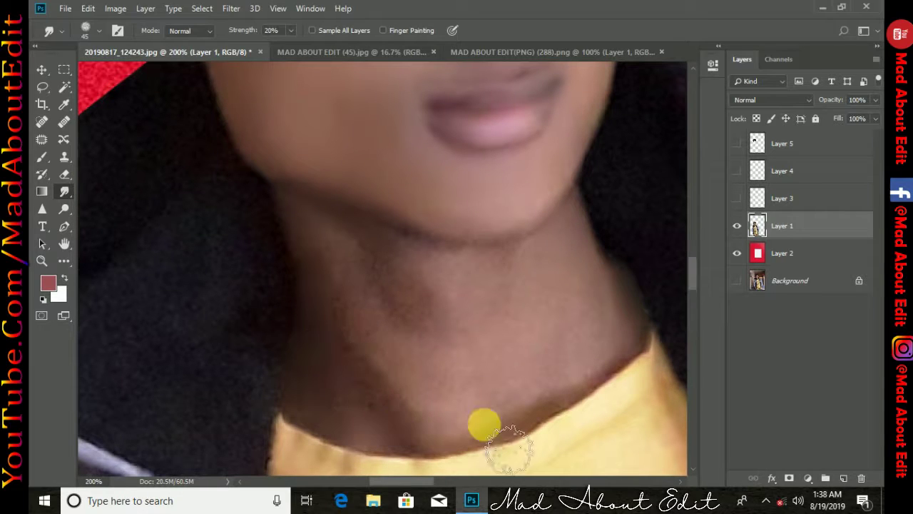
pyautogui.press(']')
pyautogui.moveTo(510, 451)
pyautogui.mouseDown()
pyautogui.moveTo(586, 353)
pyautogui.moveTo(341, 298)
pyautogui.moveTo(567, 300)
pyautogui.moveTo(464, 421)
pyautogui.moveTo(431, 362)
pyautogui.moveTo(383, 360)
pyautogui.moveTo(609, 357)
pyautogui.moveTo(429, 334)
pyautogui.mouseUp()
# Step: Smudge the forearm above the bead bracelets smooth with a 60 px brush
pyautogui.press(']')
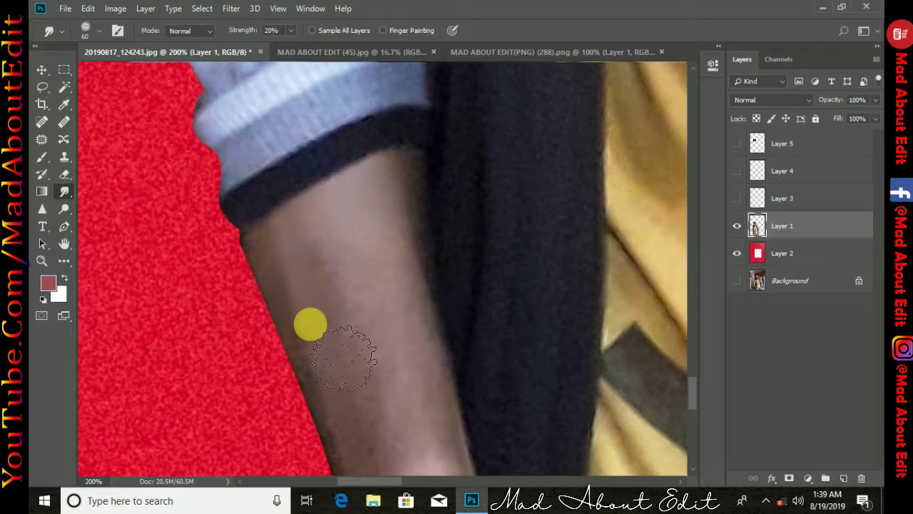
pyautogui.moveTo(344, 359); pyautogui.dragTo(438, 336)
pyautogui.moveTo(467, 450)
pyautogui.mouseDown()
pyautogui.moveTo(453, 308)
pyautogui.moveTo(411, 317)
pyautogui.mouseUp()
# Step: Smooth the wrist around the bead bracelets and the back of the ringed hand, reducing the brush to 30 px
pyautogui.press('[')
pyautogui.press('[')
pyautogui.press('[')
pyautogui.moveTo(339, 283)
pyautogui.mouseDown()
pyautogui.moveTo(350, 314)
pyautogui.moveTo(326, 252)
pyautogui.mouseUp()
pyautogui.press('[')
pyautogui.moveTo(381, 468)
pyautogui.mouseDown()
pyautogui.moveTo(381, 288)
pyautogui.moveTo(446, 297)
pyautogui.moveTo(364, 196)
pyautogui.mouseUp()
pyautogui.press('[')
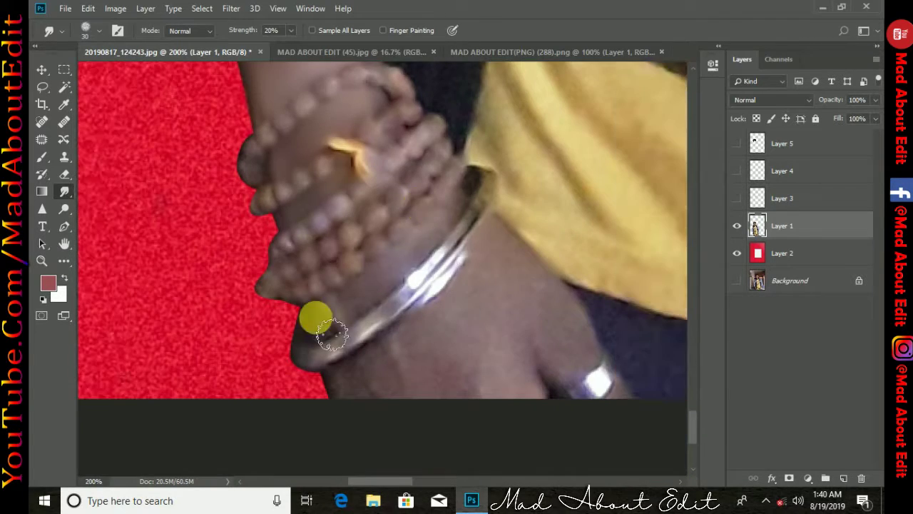
pyautogui.moveTo(333, 335)
pyautogui.mouseDown()
pyautogui.moveTo(526, 281)
pyautogui.moveTo(518, 407)
pyautogui.moveTo(495, 340)
pyautogui.moveTo(594, 373)
pyautogui.mouseUp()
# Step: Smudge the thumb and fingers of the hand resting on the yellow shirt smooth with a 40 px brush
pyautogui.press(']')
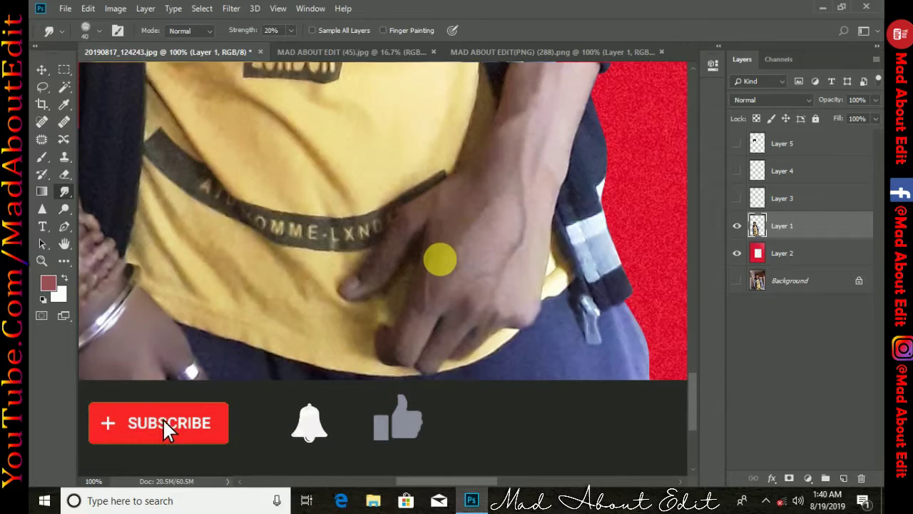
pyautogui.hotkey('ctrl', '+')
pyautogui.moveTo(387, 309)
pyautogui.mouseDown()
pyautogui.moveTo(414, 228)
pyautogui.moveTo(541, 209)
pyautogui.mouseUp()
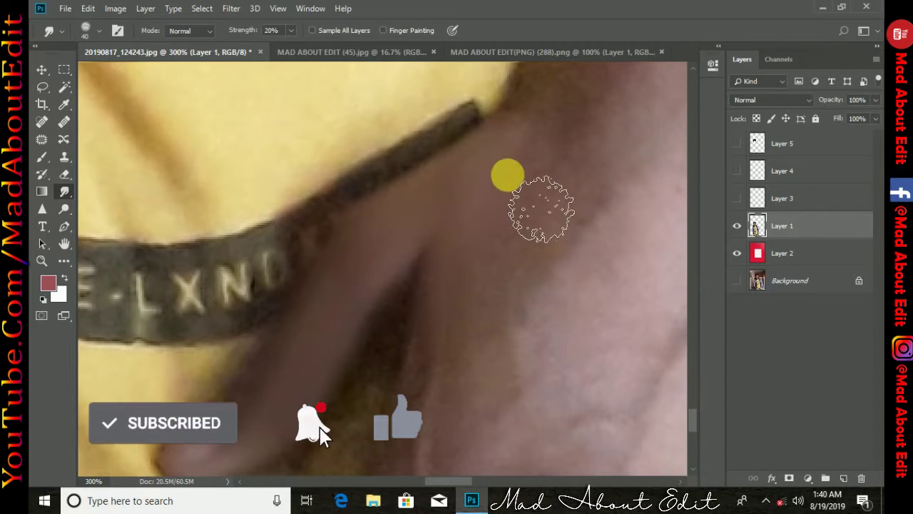
pyautogui.moveTo(503, 456); pyautogui.dragTo(508, 293)
pyautogui.moveTo(400, 464); pyautogui.dragTo(483, 364)
pyautogui.moveTo(556, 281); pyautogui.dragTo(442, 285)
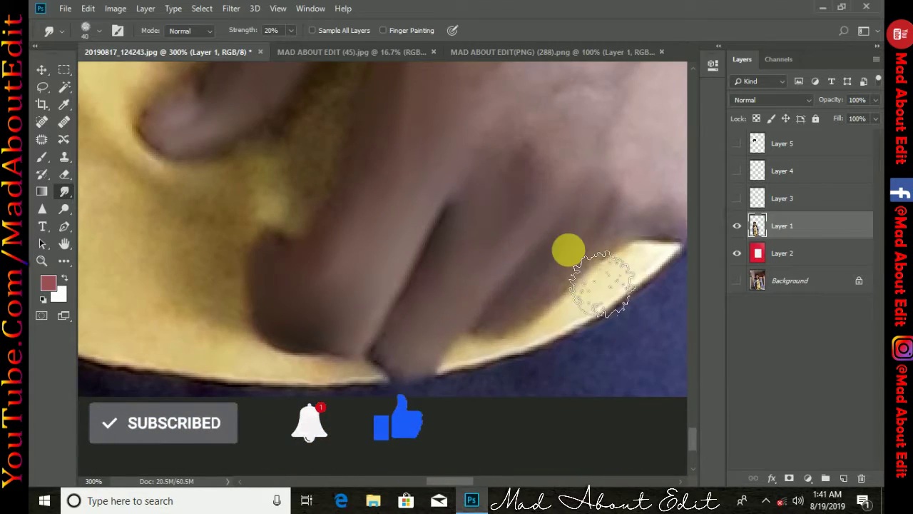
pyautogui.moveTo(603, 284); pyautogui.dragTo(382, 344)
pyautogui.moveTo(330, 256); pyautogui.dragTo(334, 393)
# Step: Smooth the back of the hand on the yellow shirt with a 45 px brush
pyautogui.press(']')
pyautogui.moveTo(336, 276); pyautogui.dragTo(393, 388)
pyautogui.moveTo(379, 236); pyautogui.dragTo(396, 414)
pyautogui.moveTo(396, 135); pyautogui.dragTo(373, 324)
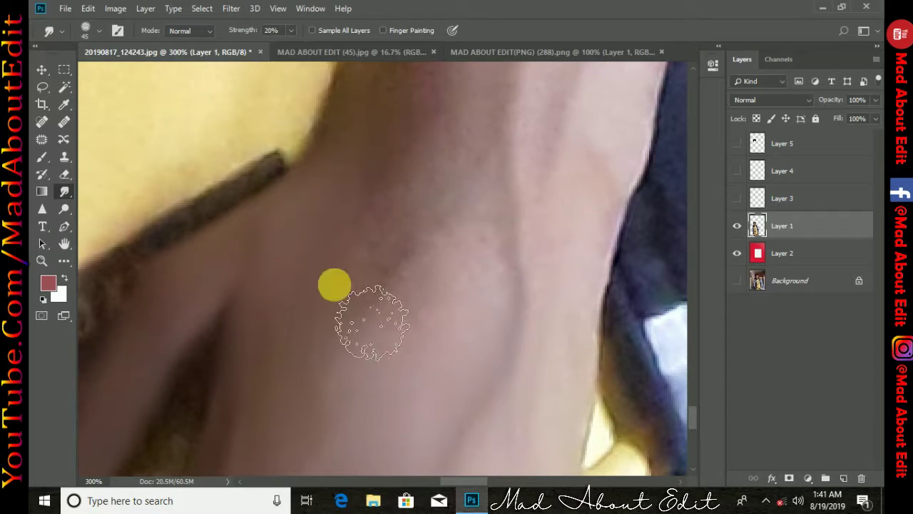
# Step: Smudge the same arm smooth from the wrist up to the jacket cuff with a 50 px brush
pyautogui.press(']')
pyautogui.moveTo(546, 286); pyautogui.dragTo(554, 224)
pyautogui.moveTo(404, 257); pyautogui.dragTo(387, 403)
pyautogui.moveTo(436, 321); pyautogui.dragTo(477, 171)
pyautogui.moveTo(495, 240); pyautogui.dragTo(417, 407)
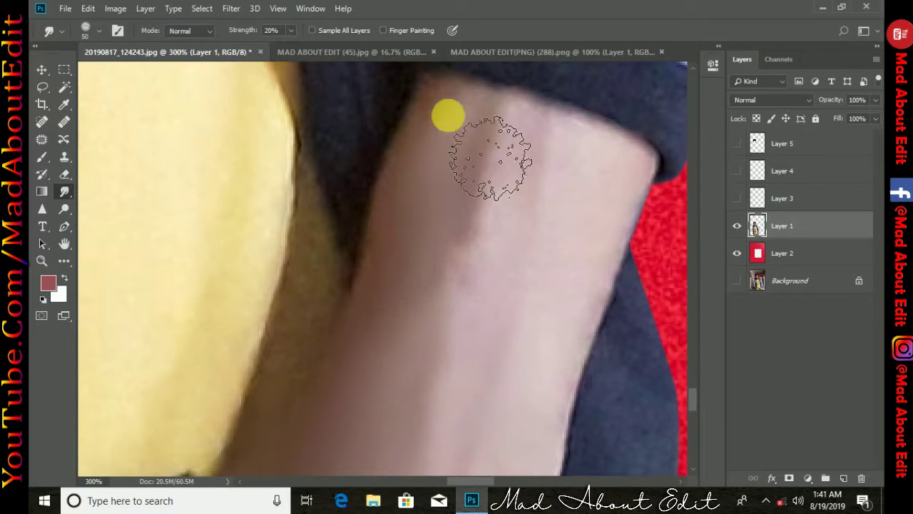
pyautogui.moveTo(448, 116); pyautogui.dragTo(558, 229)
pyautogui.moveTo(491, 111); pyautogui.dragTo(492, 160)
# Step: Show Layers 5, 4 and 3 again and move Layer 4 below Layer 3
pyautogui.hotkey('ctrl', '-')
pyautogui.hotkey('ctrl', '-')
pyautogui.hotkey('ctrl', '-')
pyautogui.hotkey('ctrl', '-')
pyautogui.hotkey('ctrl', '-')
pyautogui.hotkey('ctrl', '-')
pyautogui.moveTo(737, 144); pyautogui.dragTo(737, 198)
pyautogui.hotkey('ctrl', '-')
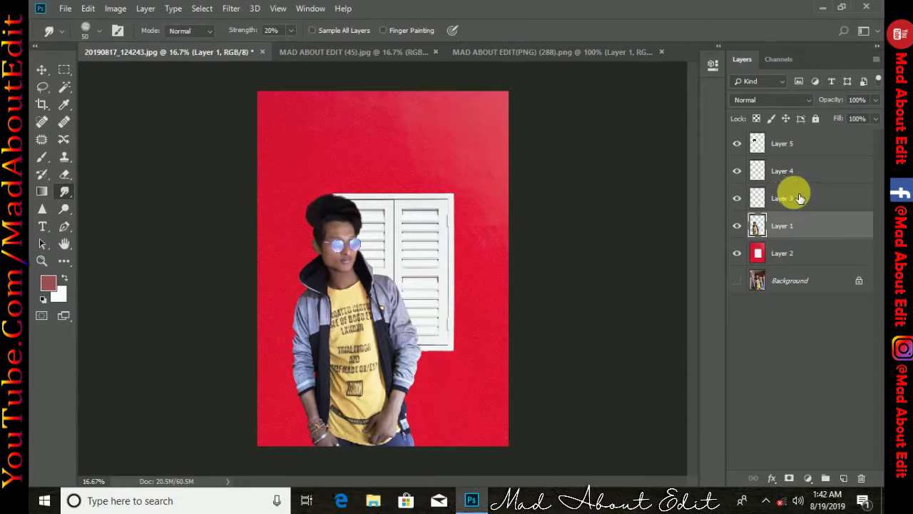
pyautogui.moveTo(797, 158); pyautogui.dragTo(758, 157)
# Step: Duplicate Layers 5, 3, 4 and 1, merge the copies into one layer and place it directly below Layer 1
pyautogui.click(759, 147)
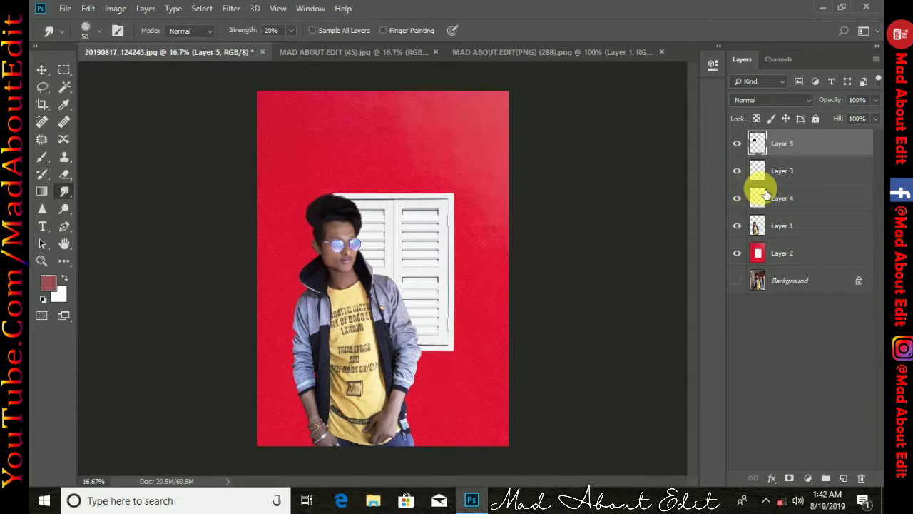
pyautogui.keyDown('shift'); pyautogui.click(790, 225); pyautogui.keyUp('shift')
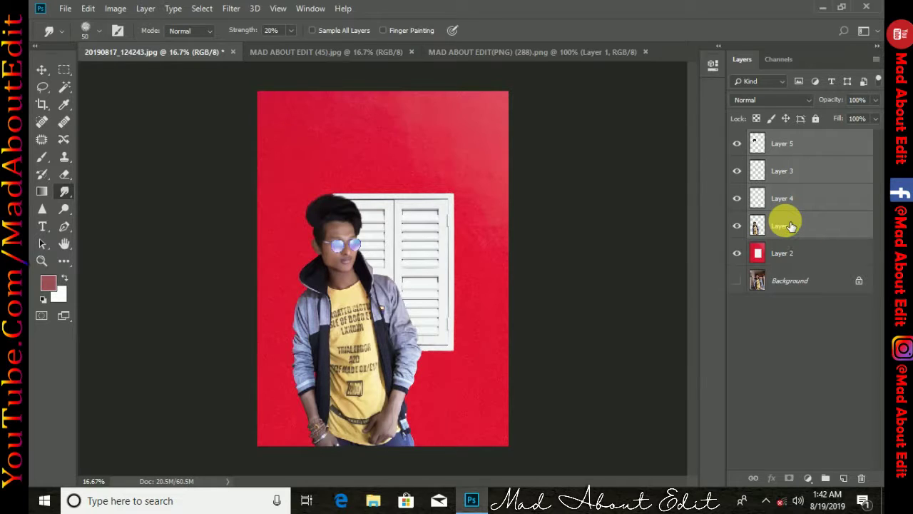
pyautogui.hotkey('ctrl', 'j')
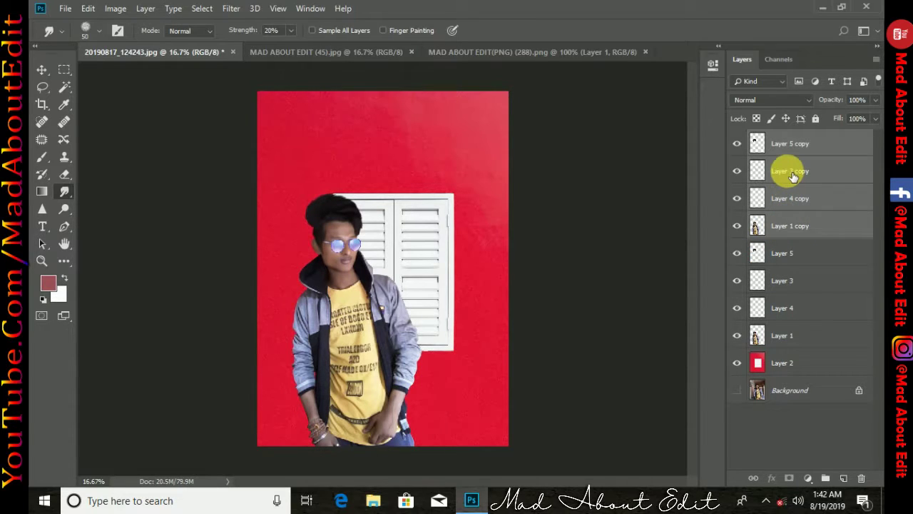
pyautogui.hotkey('ctrl', 'e')
pyautogui.moveTo(785, 145); pyautogui.dragTo(799, 258)
# Step: Turn the merged copy into a solid black silhouette by setting its lightness to the minimum with Hue/Saturation
pyautogui.hotkey('ctrl', 'u')
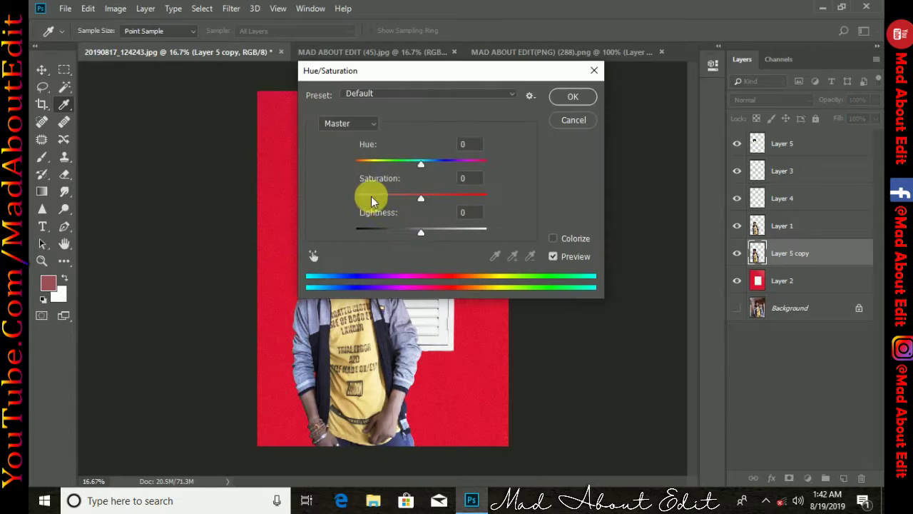
pyautogui.moveTo(417, 231); pyautogui.dragTo(352, 231)
pyautogui.click(567, 100)
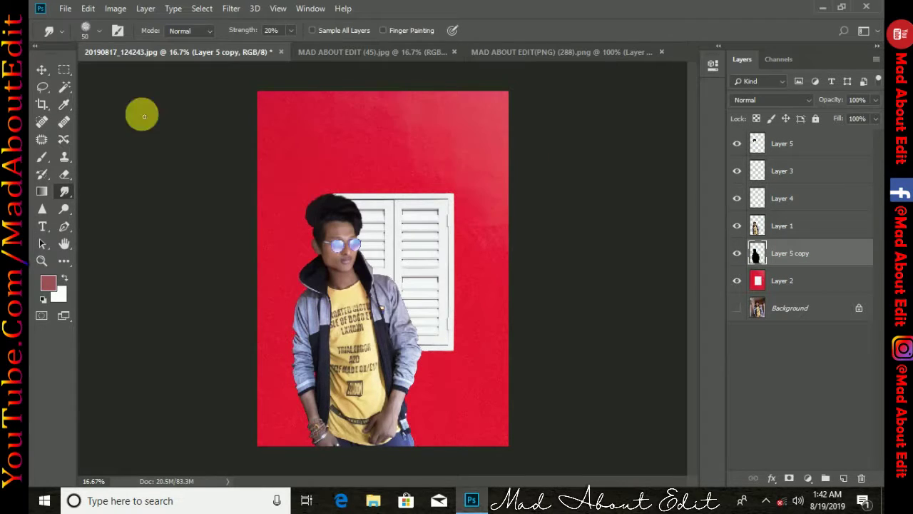
# Step: Nudge the black silhouette toward the window and enlarge it to about 103% behind the portrait
pyautogui.click(44, 72)
pyautogui.hotkey('shift', 'Right')
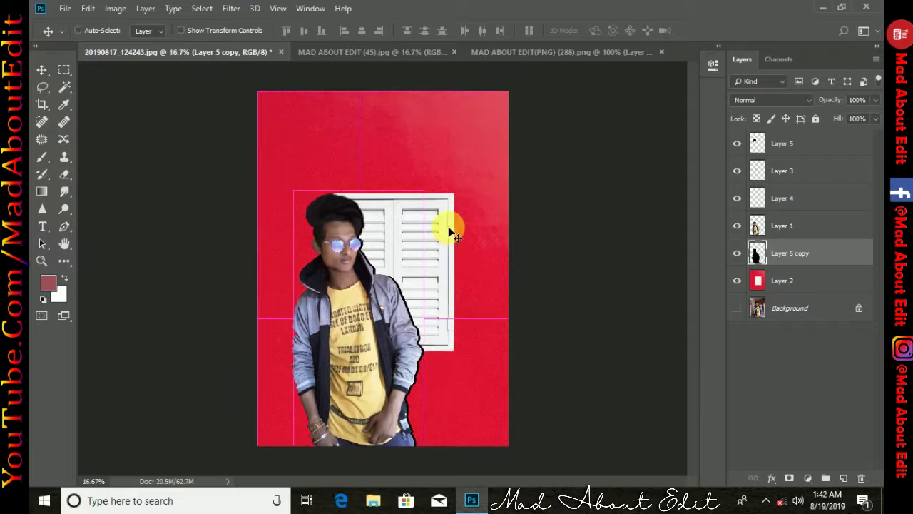
pyautogui.hotkey('ctrl', 't')
pyautogui.moveTo(426, 187); pyautogui.dragTo(496, 167)
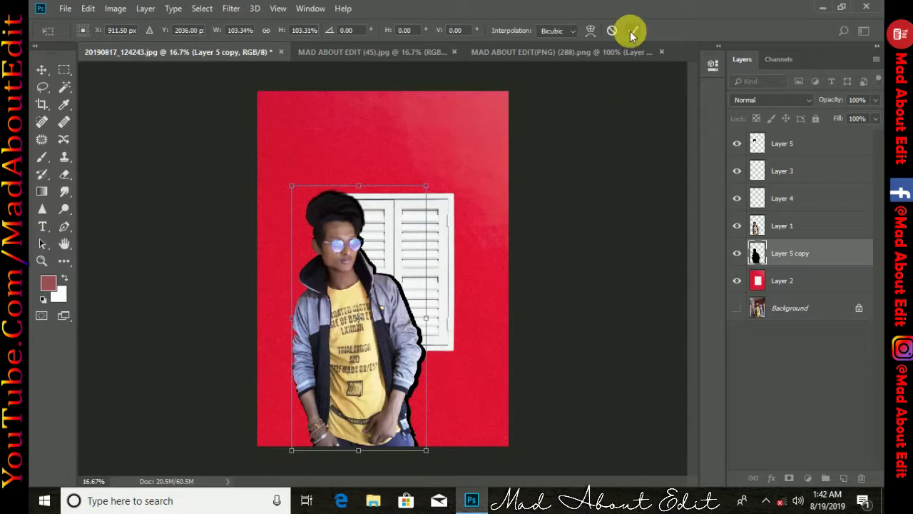
pyautogui.press('Return')
# Step: Soften the black silhouette's edges with a Gaussian Blur
pyautogui.click(231, 8)
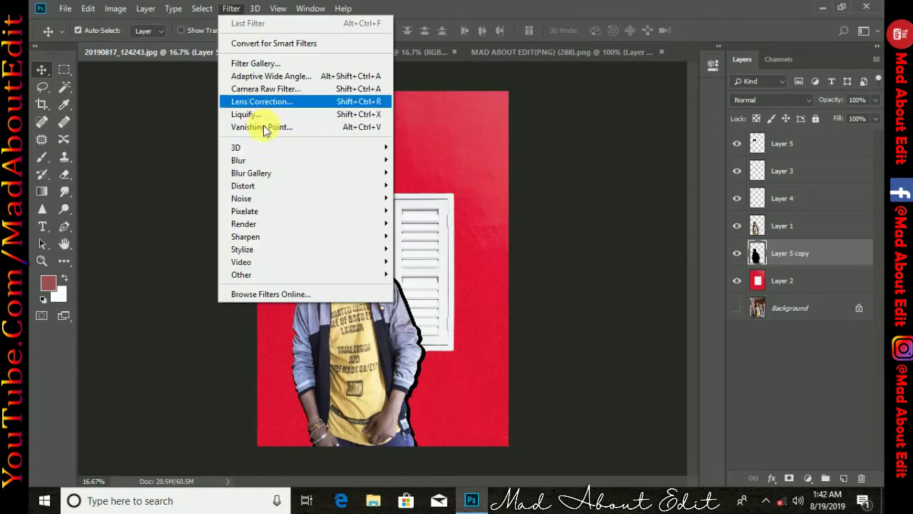
pyautogui.moveTo(385, 159)
pyautogui.click(428, 210)
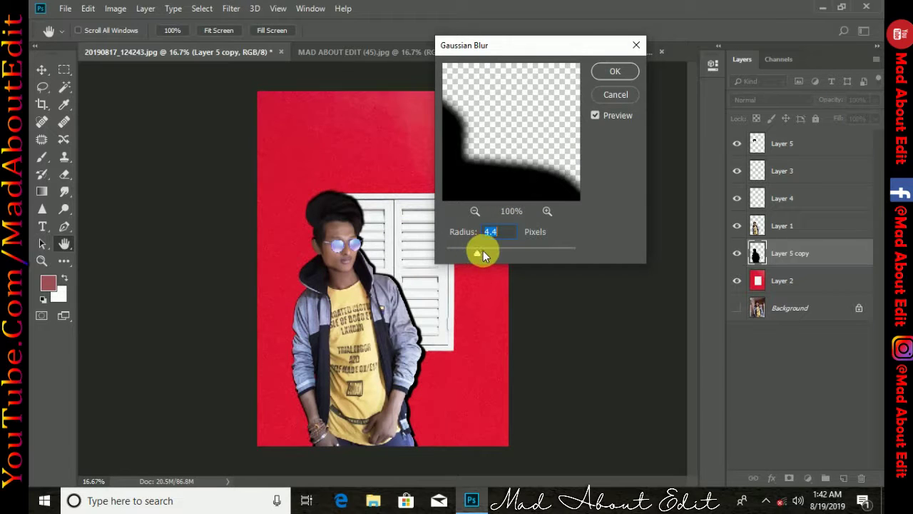
pyautogui.moveTo(483, 251); pyautogui.dragTo(498, 246)
pyautogui.click(612, 72)
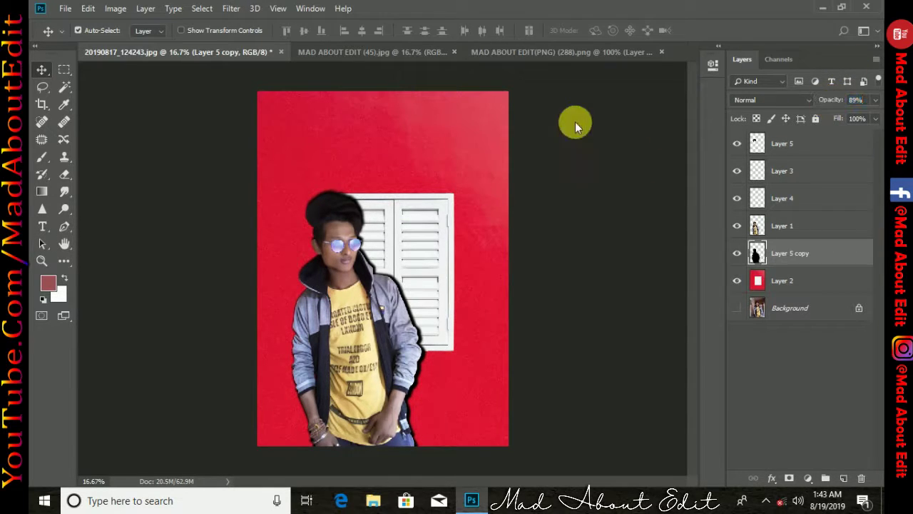
# Step: Enlarge the blurred shadow to about 102.6% and lower its layer opacity to 63%
pyautogui.hotkey('ctrl', 't')
pyautogui.moveTo(426, 187); pyautogui.dragTo(431, 180)
pyautogui.click(633, 30)
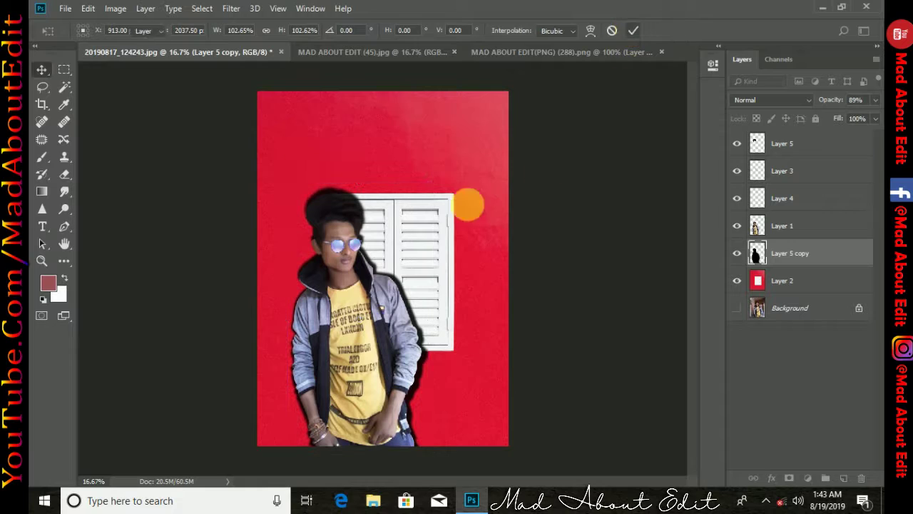
pyautogui.click(468, 206)
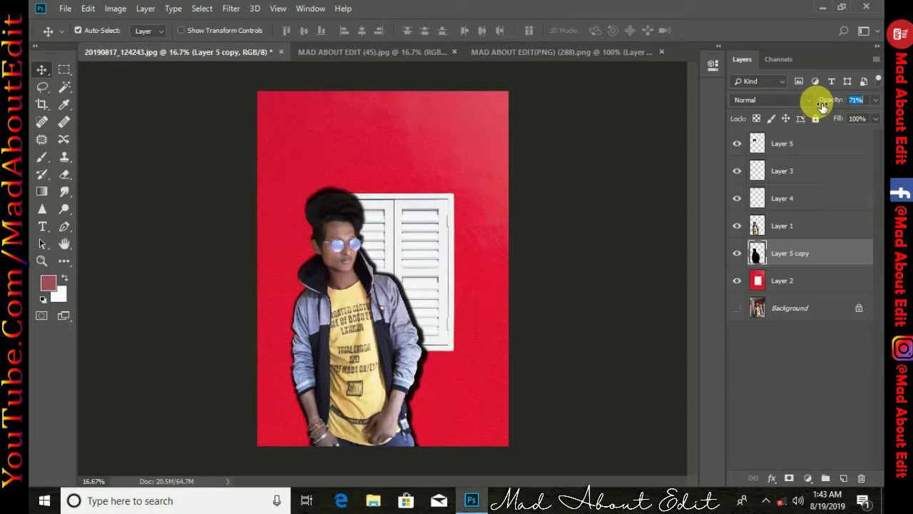
pyautogui.moveTo(822, 104); pyautogui.dragTo(813, 106)
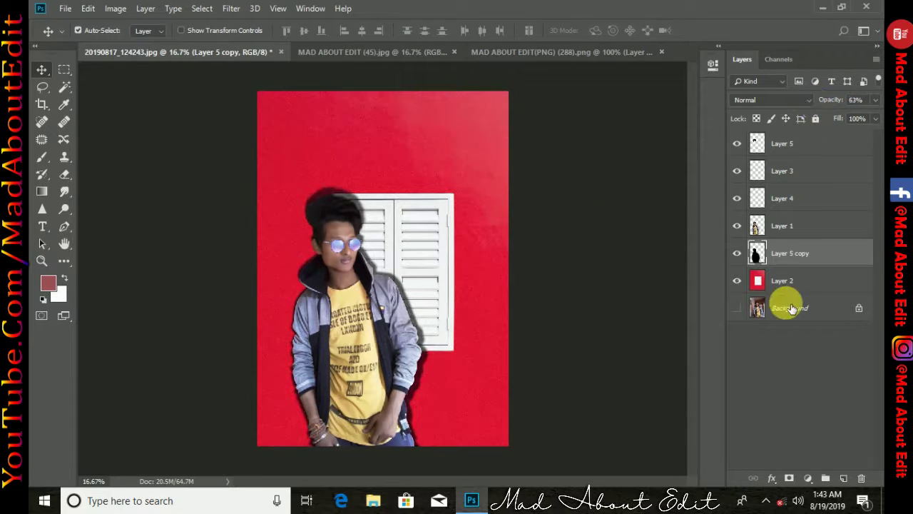
# Step: Group Layers 5, 3, 4 and 1 and name the group "me"
pyautogui.click(785, 232)
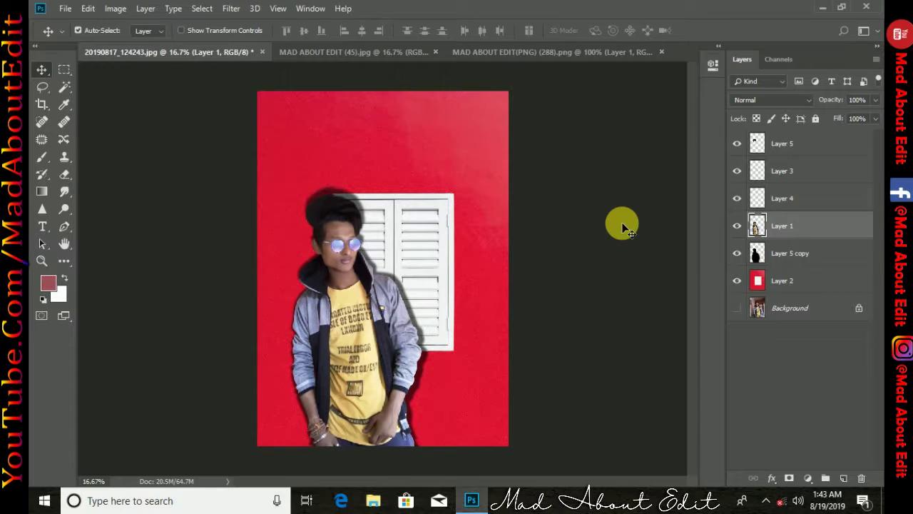
pyautogui.click(787, 144)
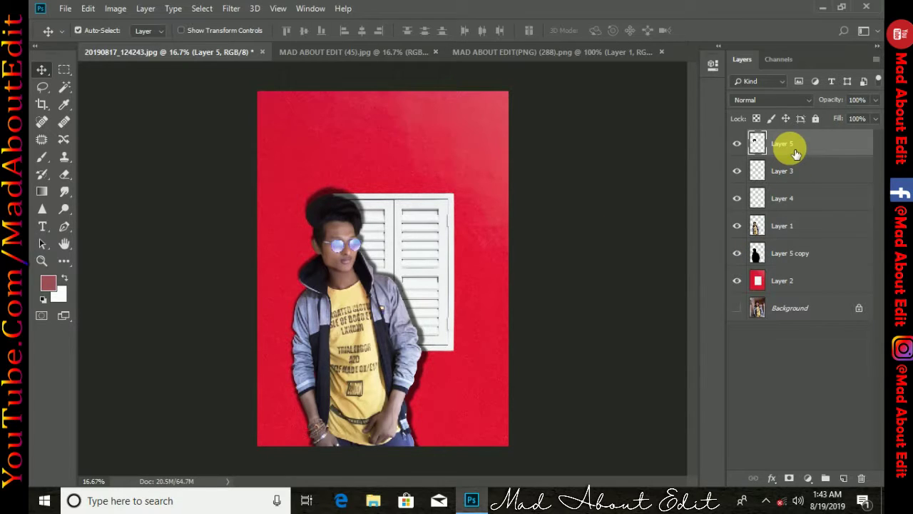
pyautogui.click(804, 230)
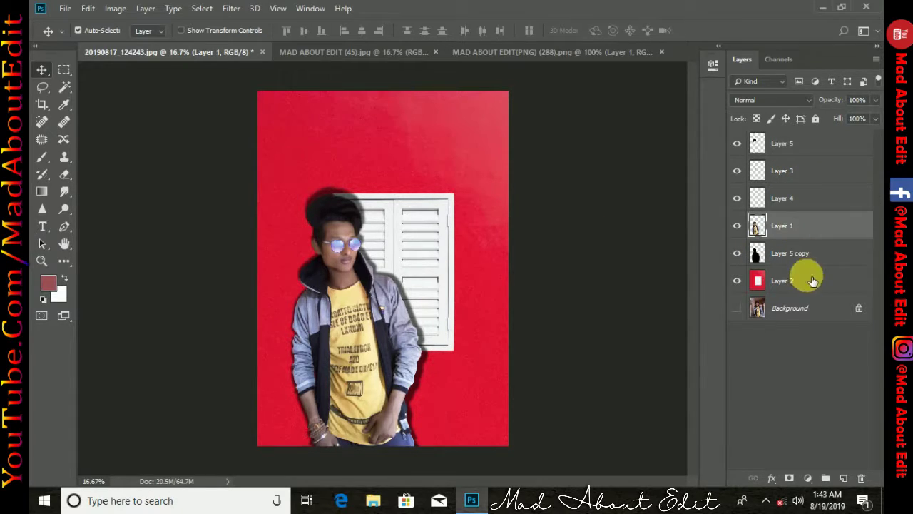
pyautogui.keyDown('shift'); pyautogui.click(782, 145); pyautogui.keyUp('shift')
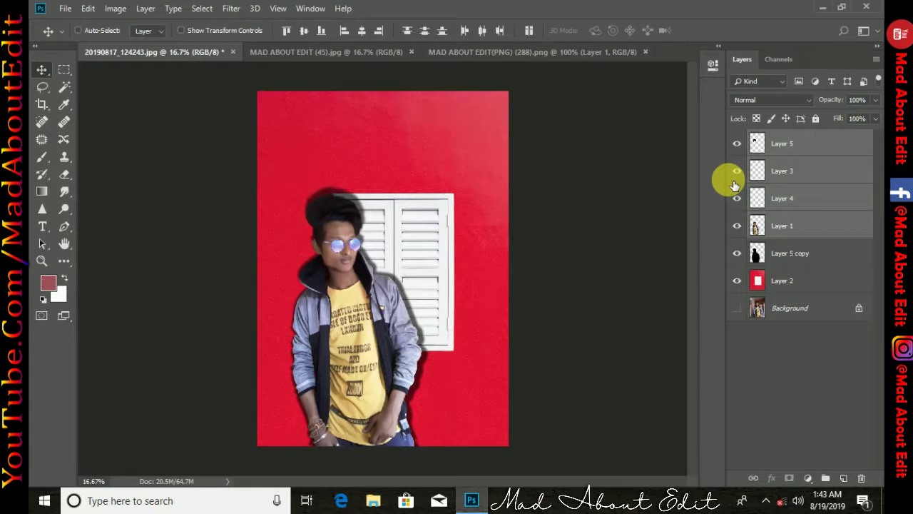
pyautogui.hotkey('ctrl', 'g')
pyautogui.doubleClick(789, 139)
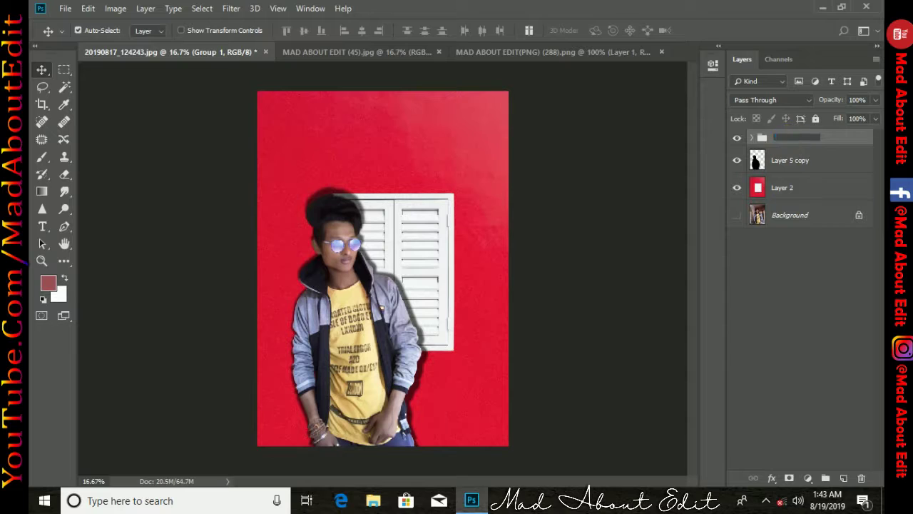
pyautogui.write('me')
pyautogui.press('Return')
# Step: Add a Brightness/Contrast adjustment clipped to the "me" group with contrast 32 and slightly raised brightness, and select the group
pyautogui.click(808, 478)
pyautogui.click(813, 280)
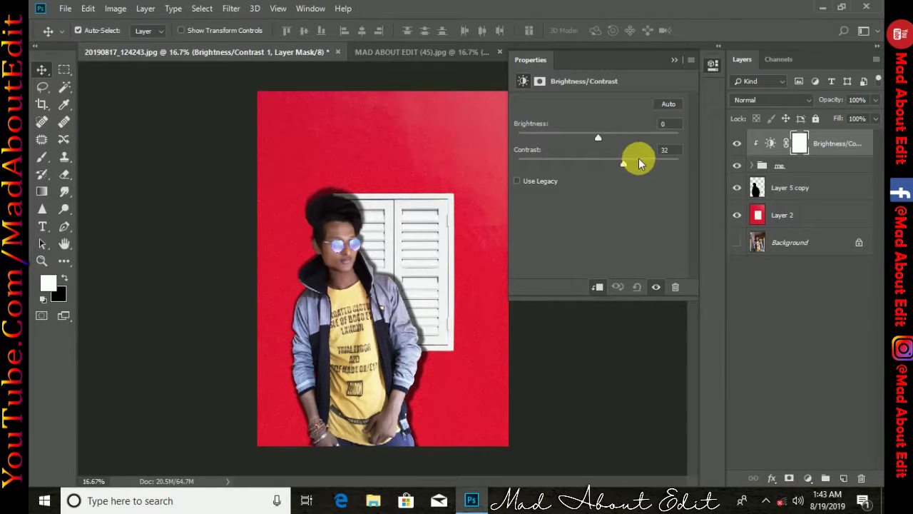
pyautogui.moveTo(597, 136)
pyautogui.mouseDown()
pyautogui.moveTo(611, 137)
pyautogui.moveTo(603, 139)
pyautogui.mouseUp()
pyautogui.click(674, 59)
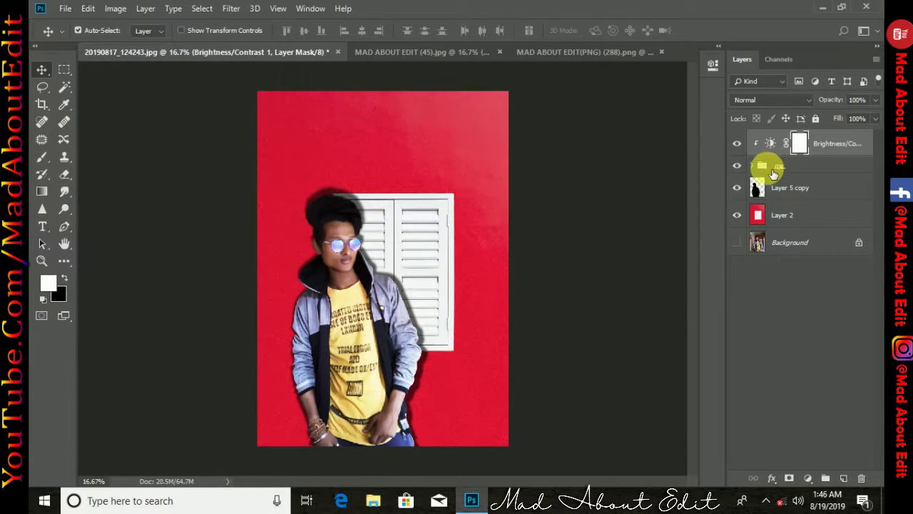
pyautogui.click(780, 167)
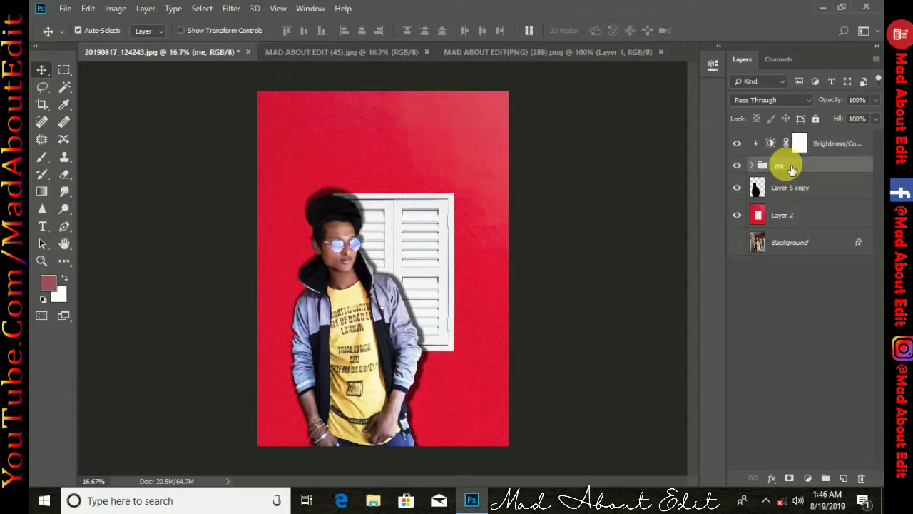
# Step: Apply the Camera Raw filter to Layer 1 in the "me" group, with Highlights at -61 and Shadows at +52
pyautogui.click(752, 166)
pyautogui.click(265, 102)
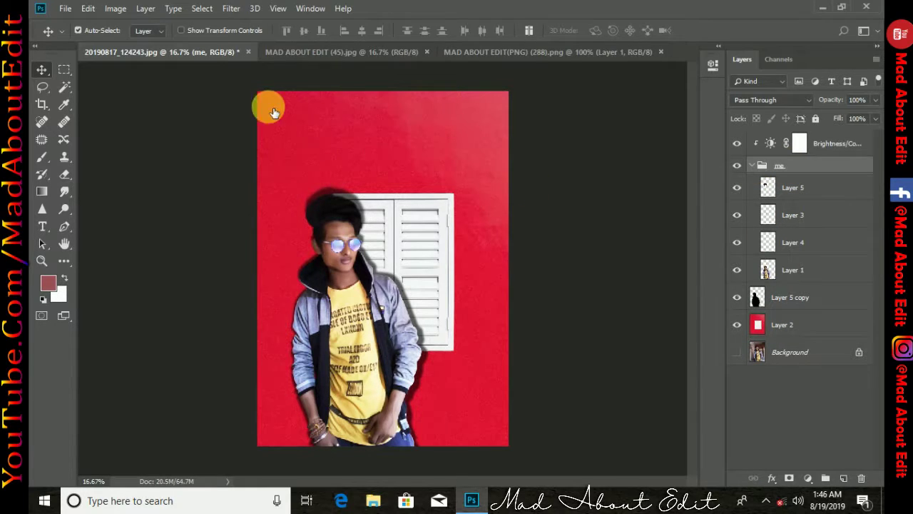
pyautogui.click(231, 8)
pyautogui.click(266, 89)
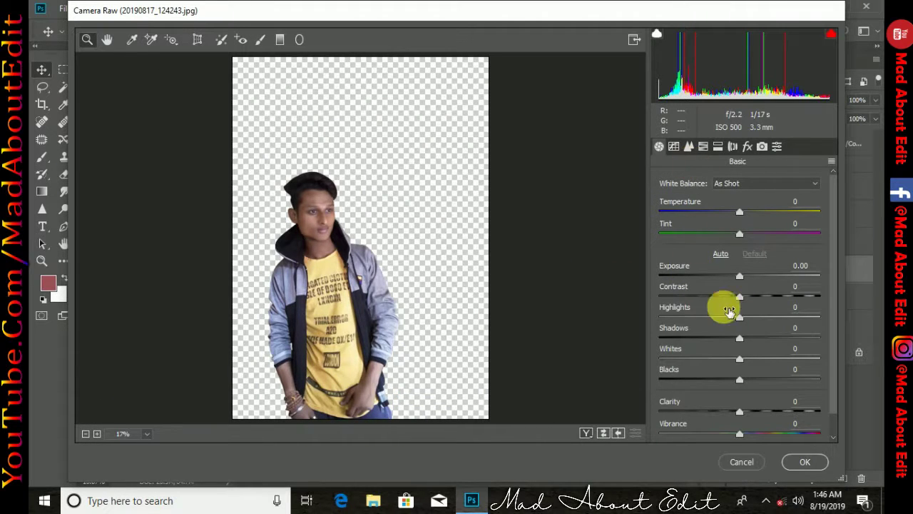
pyautogui.click(700, 318)
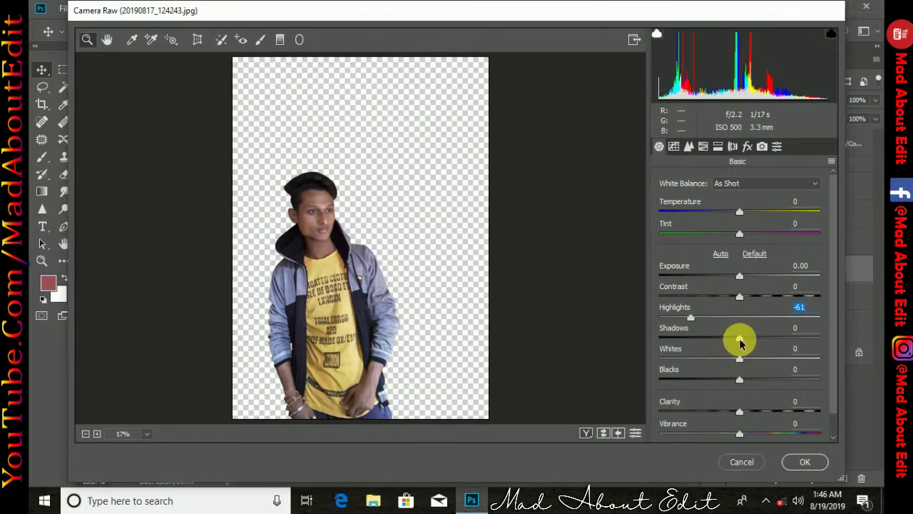
pyautogui.moveTo(740, 341); pyautogui.dragTo(780, 336)
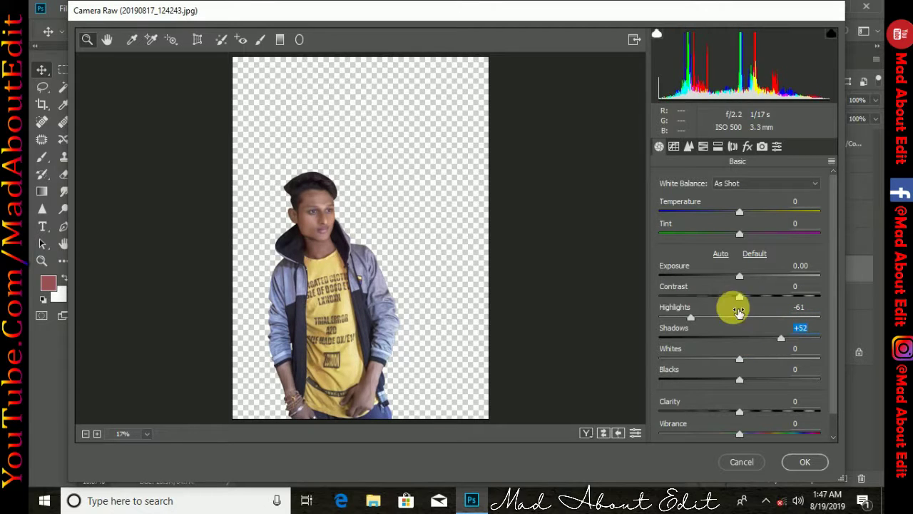
# Step: Set the portrait's Whites to +13, Blacks to +25 and Saturation to +38 in Camera Raw
pyautogui.click(740, 294)
pyautogui.scroll(-1, 747, 328)
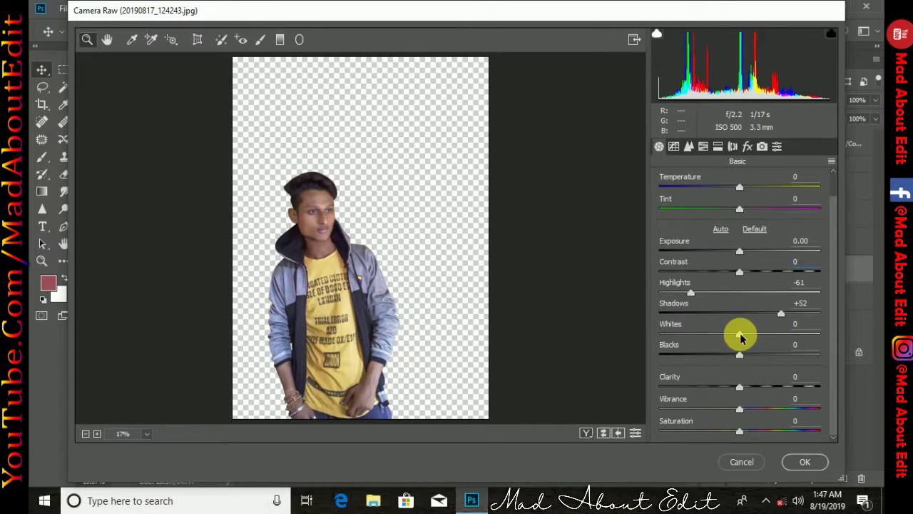
pyautogui.moveTo(739, 352); pyautogui.dragTo(761, 355)
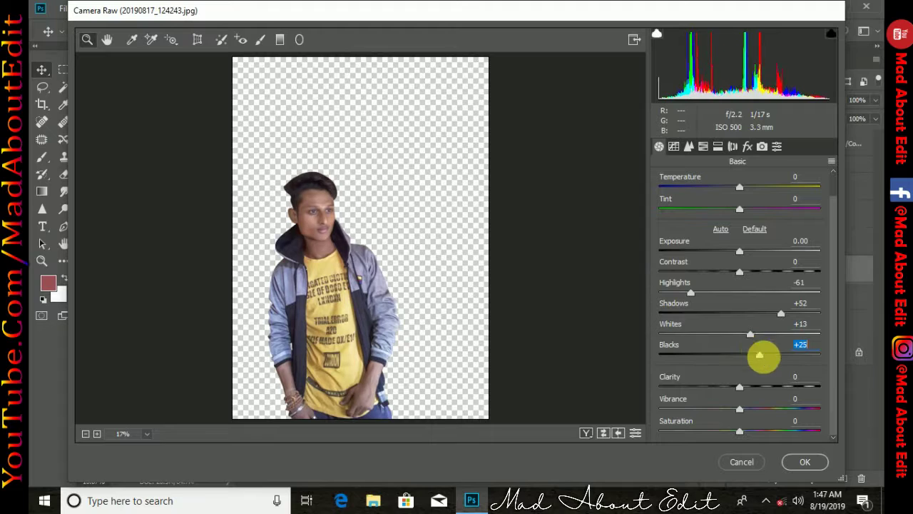
pyautogui.moveTo(765, 432); pyautogui.dragTo(769, 431)
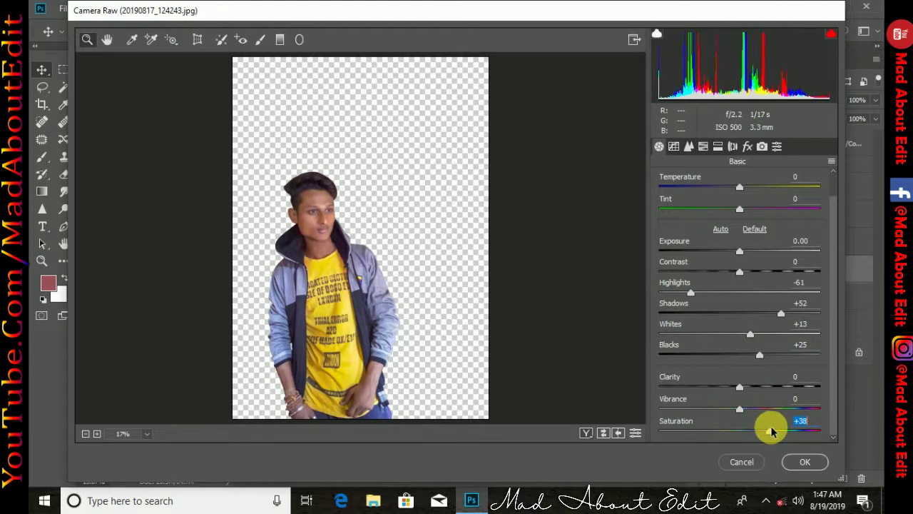
# Step: Lower the Oranges saturation and set hues to Yellows +33, Greens +40, Aquas +34, Blues +29 and Purples -31
pyautogui.click(703, 146)
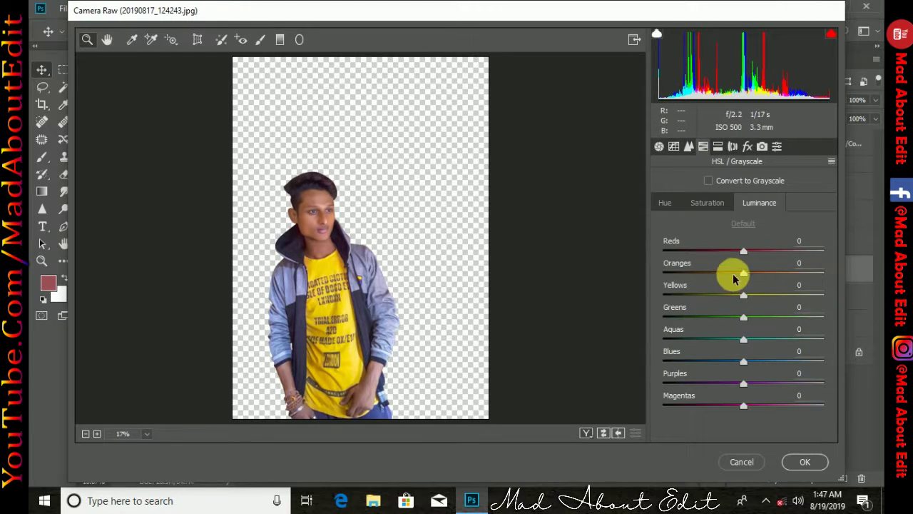
pyautogui.click(707, 203)
pyautogui.moveTo(743, 273); pyautogui.dragTo(705, 260)
pyautogui.click(673, 207)
pyautogui.moveTo(742, 313); pyautogui.dragTo(769, 298)
pyautogui.moveTo(744, 361); pyautogui.dragTo(719, 383)
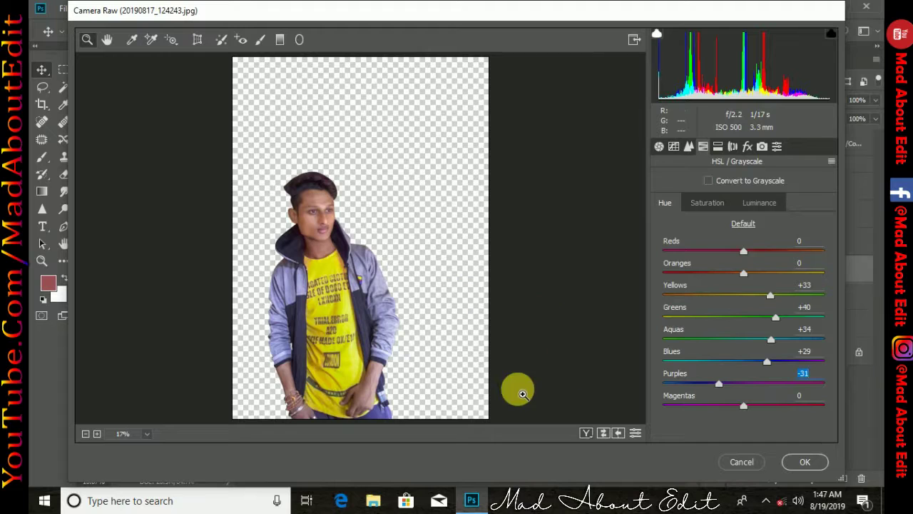
# Step: Raise the Oranges luminance to +18 and apply the Camera Raw filter
pyautogui.click(756, 203)
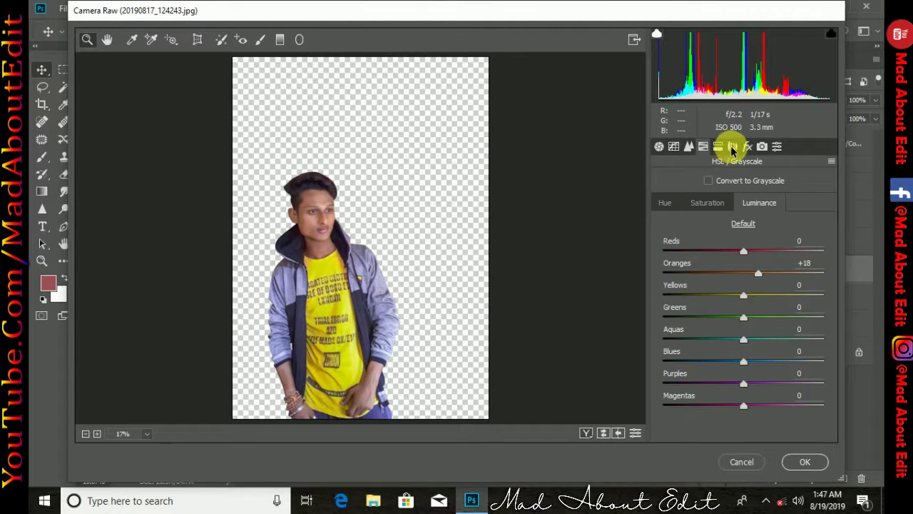
pyautogui.click(747, 146)
pyautogui.click(790, 461)
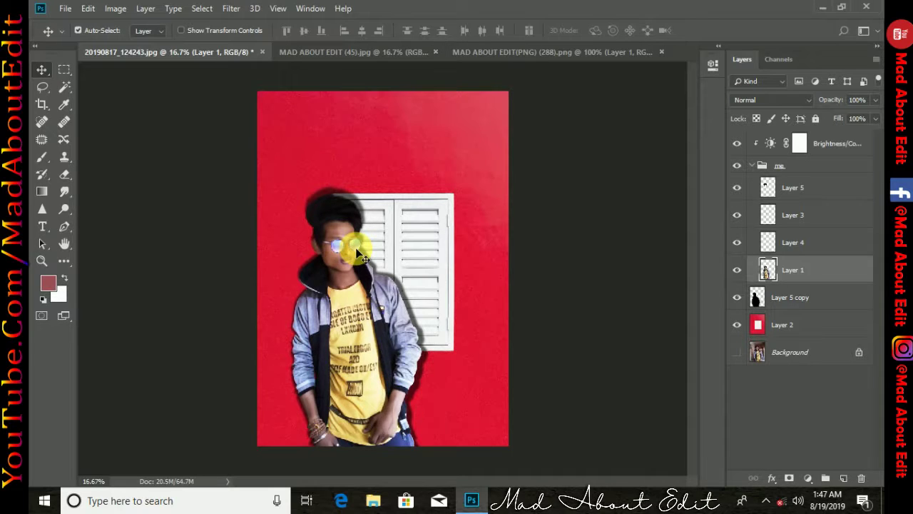
# Step: Set the Brightness/Contrast adjustment above the "me" group to brightness -12 and contrast 58
pyautogui.click(771, 143)
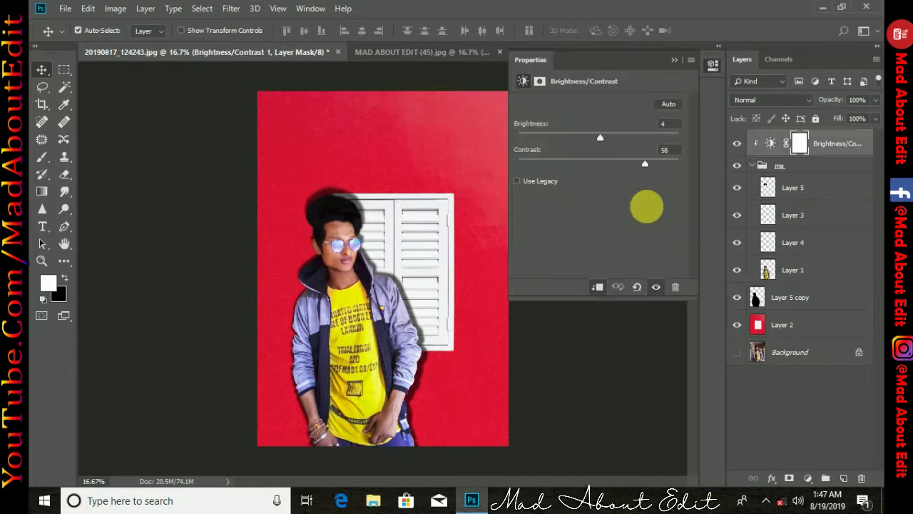
pyautogui.moveTo(599, 140)
pyautogui.mouseDown()
pyautogui.moveTo(589, 135)
pyautogui.moveTo(598, 136)
pyautogui.mouseUp()
pyautogui.click(674, 60)
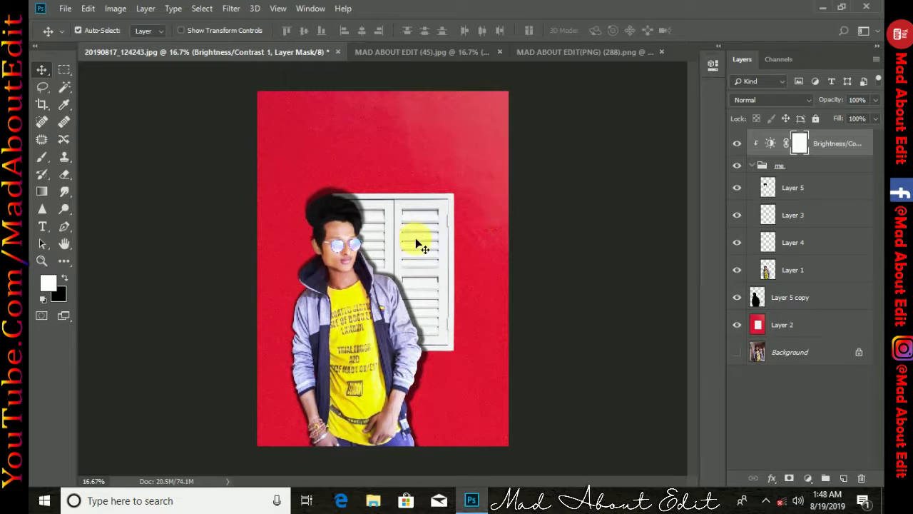
pyautogui.doubleClick(777, 143)
pyautogui.moveTo(598, 135)
pyautogui.mouseDown()
pyautogui.moveTo(582, 133)
pyautogui.moveTo(591, 136)
pyautogui.mouseUp()
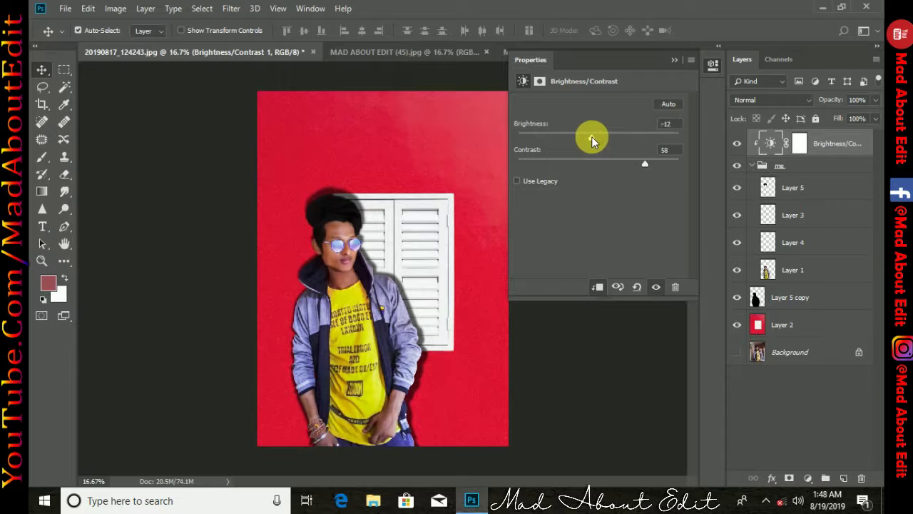
pyautogui.click(675, 60)
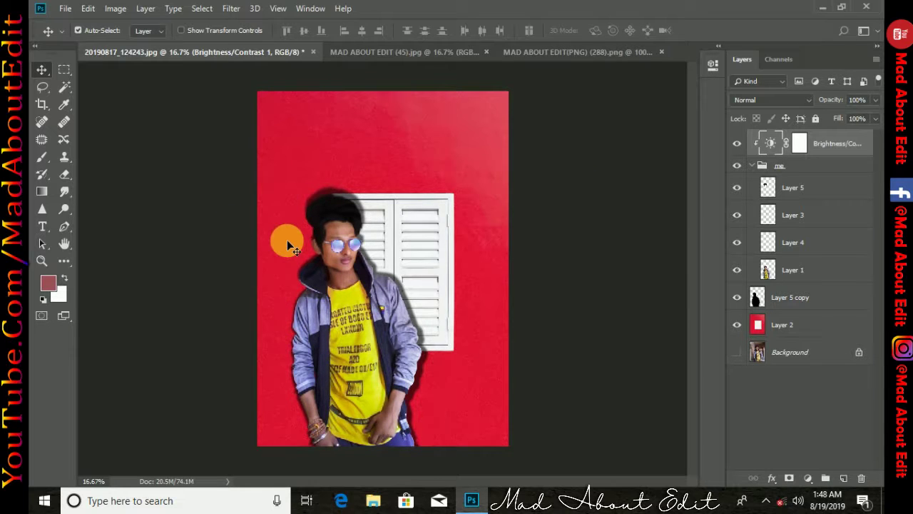
# Step: Select Layer 5 and set the Smudge tool to a 90 px brush from the HAIR BRUSH BY MAD ABOUT EDIT set
pyautogui.hotkey('ctrl', '+')
pyautogui.hotkey('ctrl', '+')
pyautogui.hotkey('ctrl', '+')
pyautogui.moveTo(262, 200); pyautogui.dragTo(359, 231)
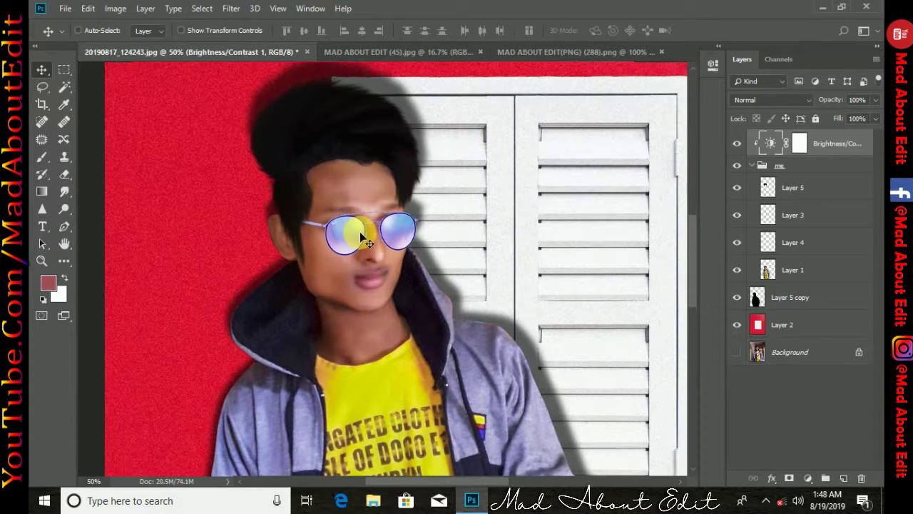
pyautogui.hotkey('ctrl', '+')
pyautogui.hotkey('ctrl', '+')
pyautogui.hotkey('ctrl', '+')
pyautogui.moveTo(283, 158); pyautogui.dragTo(374, 277)
pyautogui.click(768, 192)
pyautogui.click(65, 192)
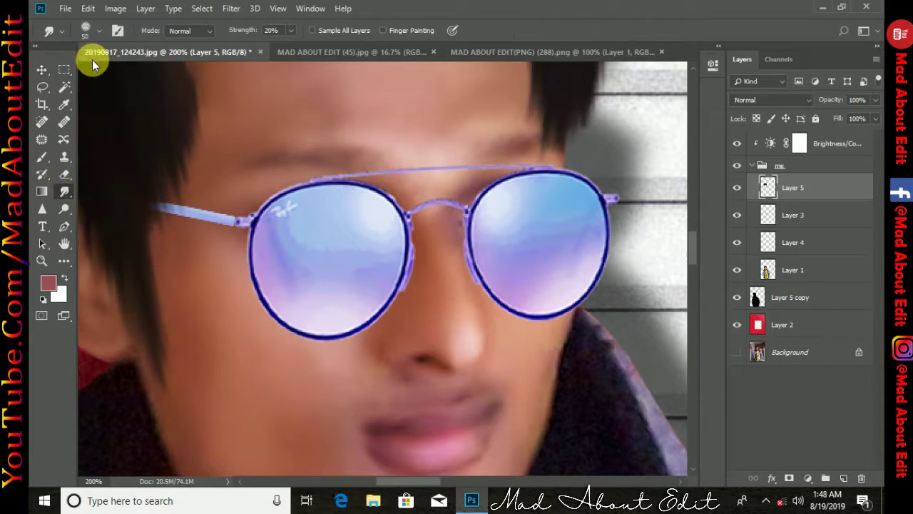
pyautogui.click(97, 33)
pyautogui.click(49, 238)
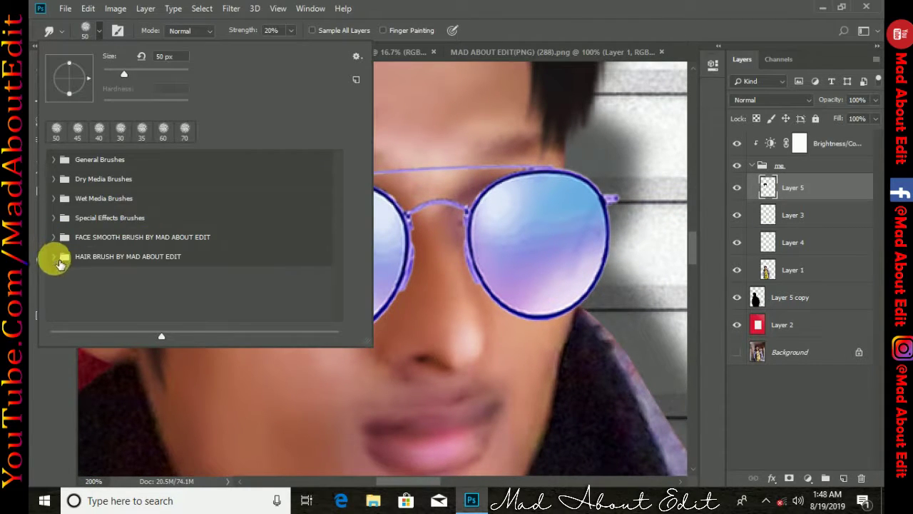
pyautogui.click(54, 256)
pyautogui.moveTo(337, 210); pyautogui.dragTo(336, 257)
pyautogui.click(163, 298)
pyautogui.click(99, 32)
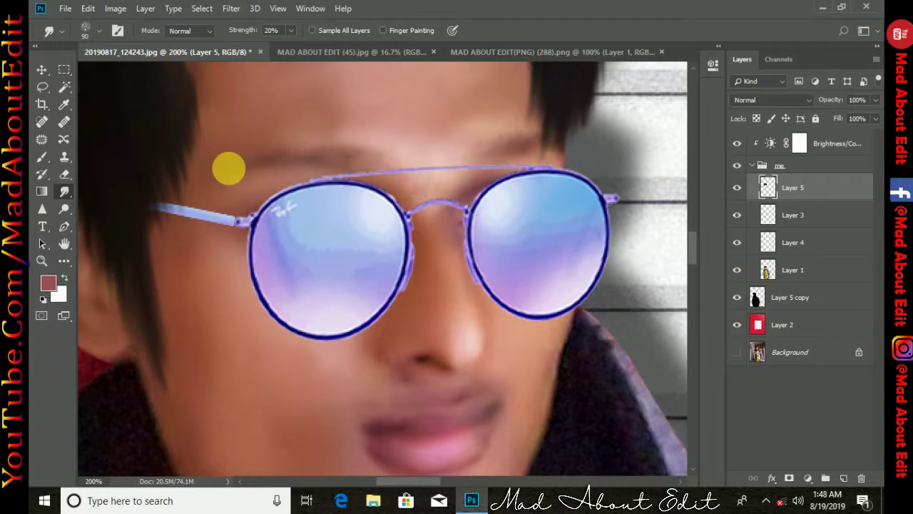
# Step: Smudge the hairline along the forehead into hair strands with brush size 40 and 62% strength
pyautogui.moveTo(232, 107); pyautogui.dragTo(325, 287)
pyautogui.press('[')
pyautogui.press('[')
pyautogui.press('[')
pyautogui.press('[')
pyautogui.press('[')
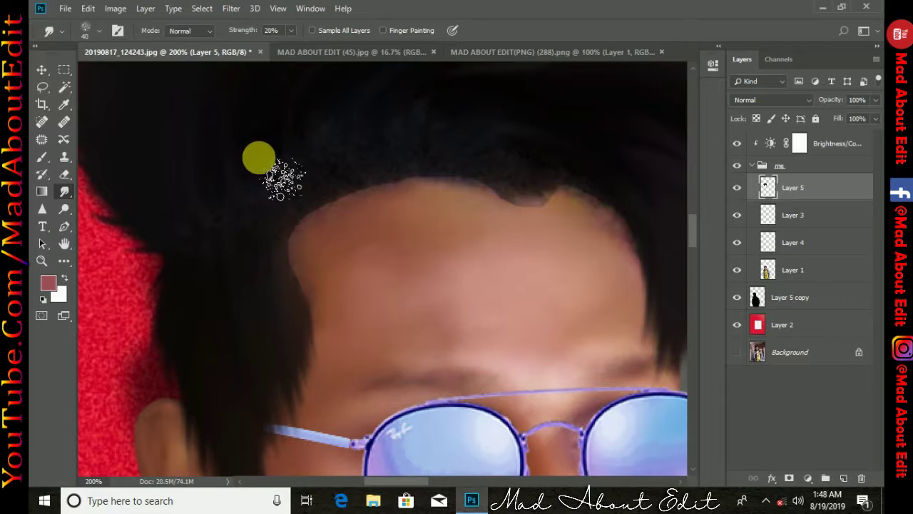
pyautogui.click(258, 34)
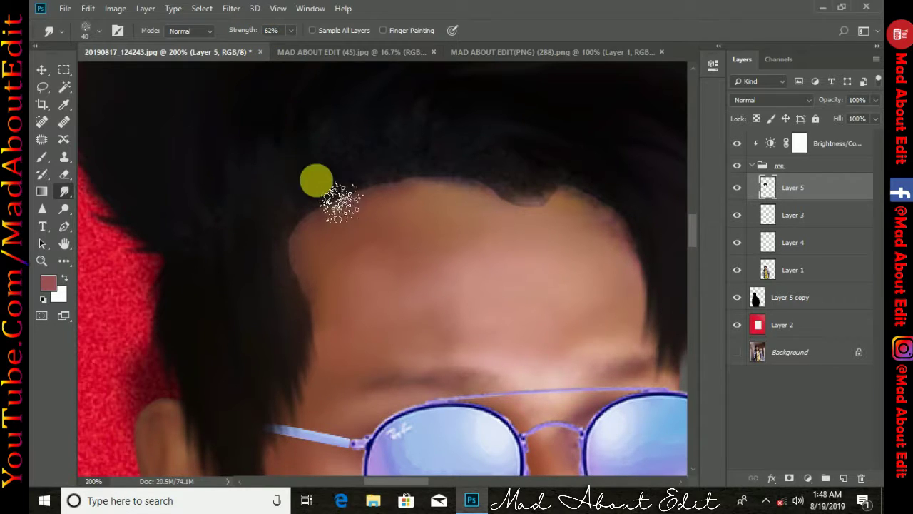
pyautogui.moveTo(411, 184)
pyautogui.mouseDown()
pyautogui.moveTo(521, 143)
pyautogui.moveTo(457, 180)
pyautogui.moveTo(517, 135)
pyautogui.moveTo(543, 203)
pyautogui.moveTo(588, 166)
pyautogui.moveTo(520, 165)
pyautogui.moveTo(563, 202)
pyautogui.moveTo(635, 187)
pyautogui.moveTo(682, 226)
pyautogui.moveTo(386, 219)
pyautogui.moveTo(312, 245)
pyautogui.moveTo(287, 225)
pyautogui.moveTo(309, 226)
pyautogui.moveTo(371, 185)
pyautogui.moveTo(368, 191)
pyautogui.moveTo(438, 187)
pyautogui.moveTo(438, 175)
pyautogui.moveTo(570, 185)
pyautogui.moveTo(609, 203)
pyautogui.moveTo(630, 250)
pyautogui.moveTo(503, 222)
pyautogui.moveTo(461, 183)
pyautogui.moveTo(447, 132)
pyautogui.moveTo(471, 151)
pyautogui.mouseUp()
pyautogui.hotkey('ctrl', '-')
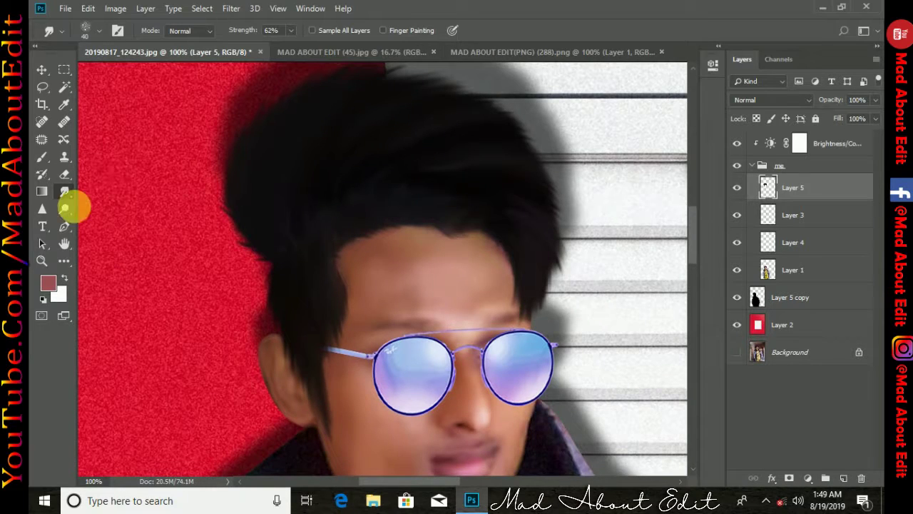
# Step: Trace a closed Pen path around the sunglasses' left lens, curving it to follow the inner rim
pyautogui.click(64, 226)
pyautogui.hotkey('ctrl', '+')
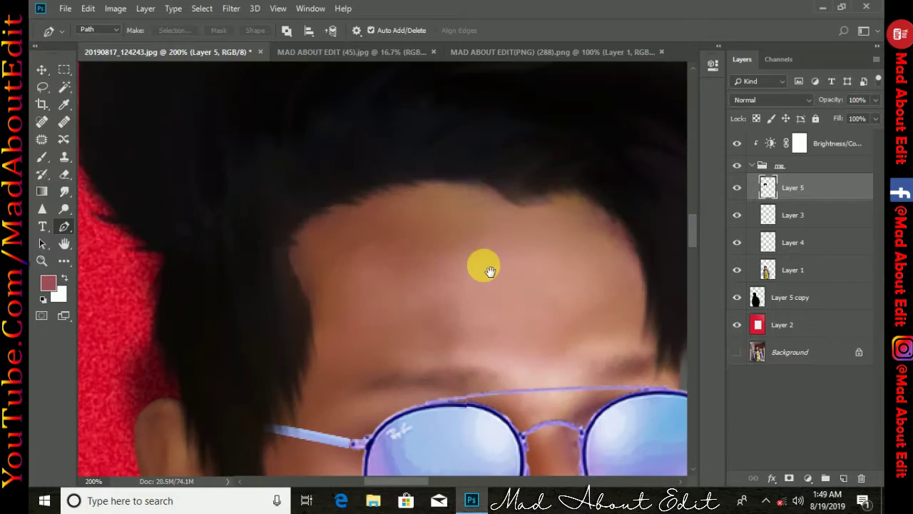
pyautogui.scroll(-4, 473, 243)
pyautogui.hotkey('ctrl', '+')
pyautogui.moveTo(354, 242); pyautogui.dragTo(372, 246)
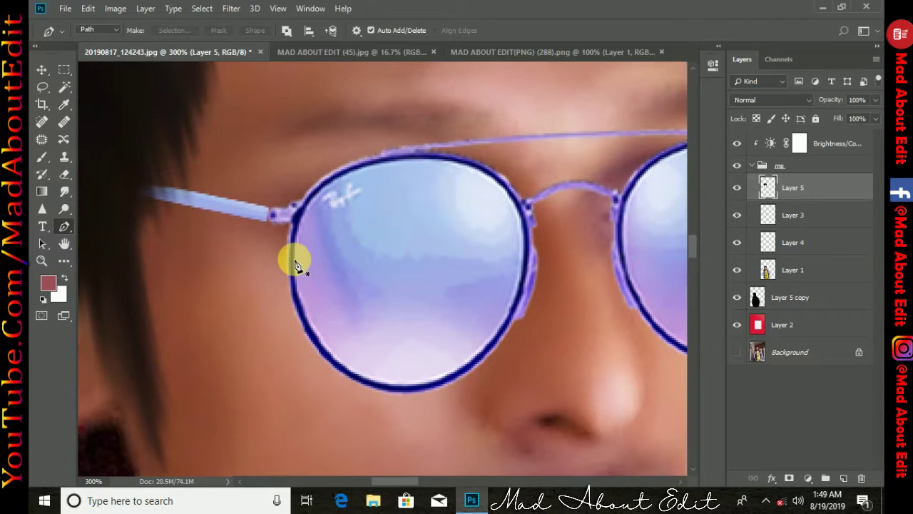
pyautogui.click(295, 260)
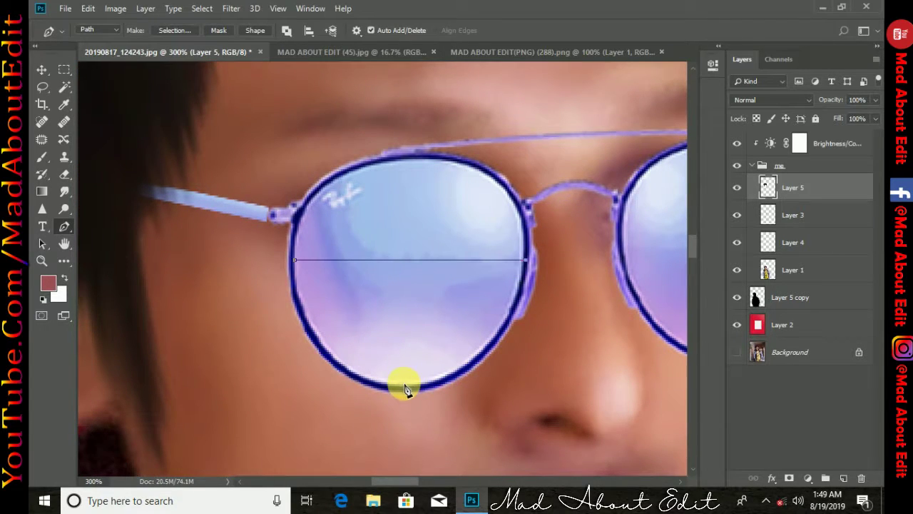
pyautogui.click(294, 260)
pyautogui.moveTo(404, 261); pyautogui.dragTo(410, 163)
pyautogui.moveTo(465, 337); pyautogui.dragTo(488, 355)
pyautogui.moveTo(344, 320); pyautogui.dragTo(302, 303)
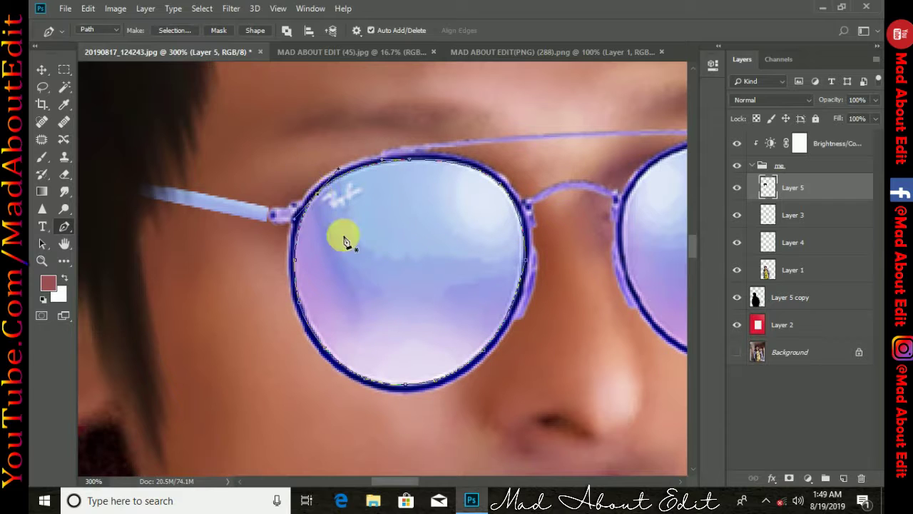
# Step: Trace a closed Pen path around the sunglasses' right lens, curving its segments along the rim
pyautogui.hscroll(3, 346, 235)
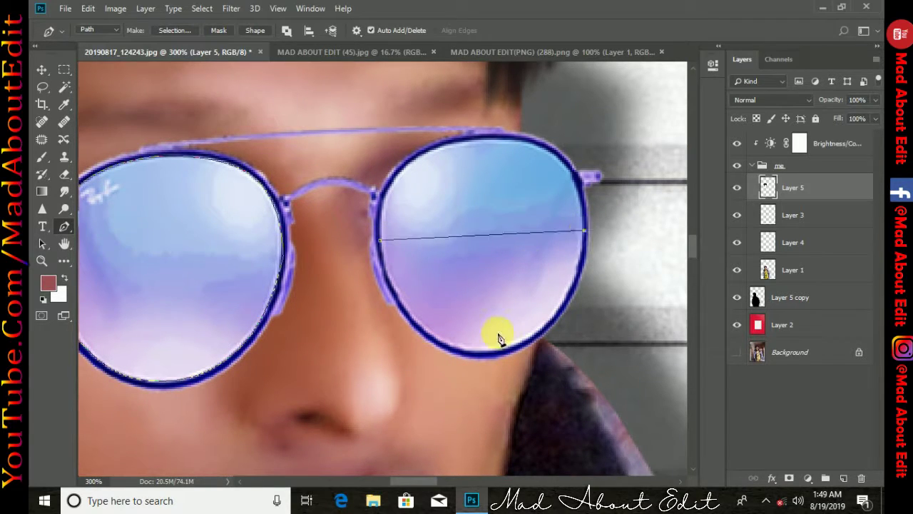
pyautogui.click(380, 241)
pyautogui.click(475, 235)
pyautogui.moveTo(475, 235); pyautogui.dragTo(474, 160)
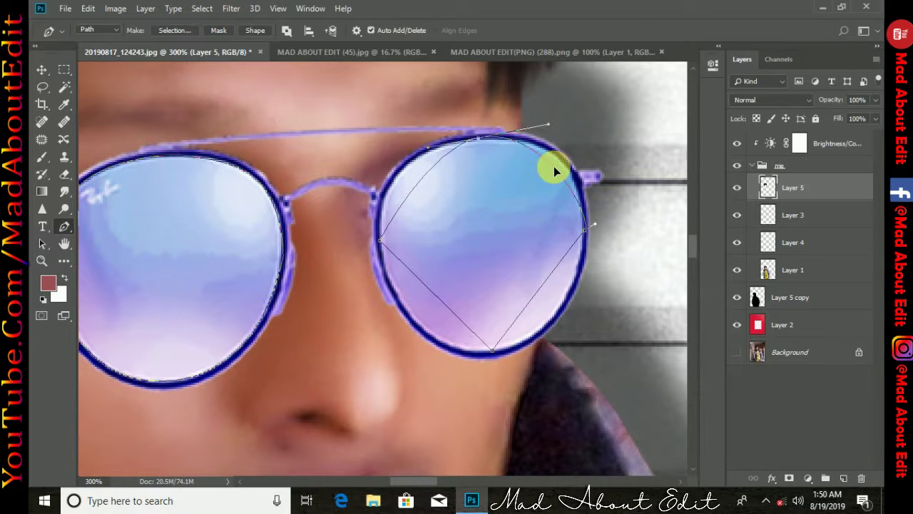
pyautogui.hotkey('ctrl', 'z')
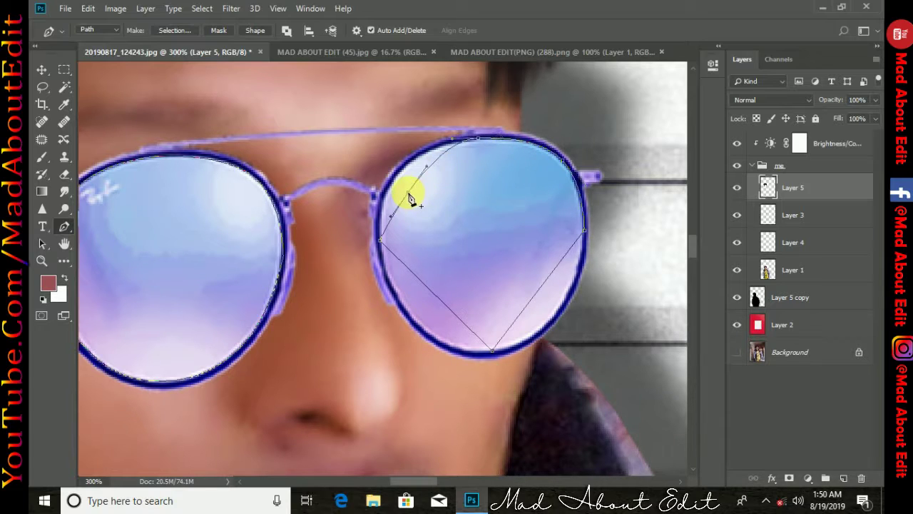
pyautogui.moveTo(395, 181); pyautogui.dragTo(392, 179)
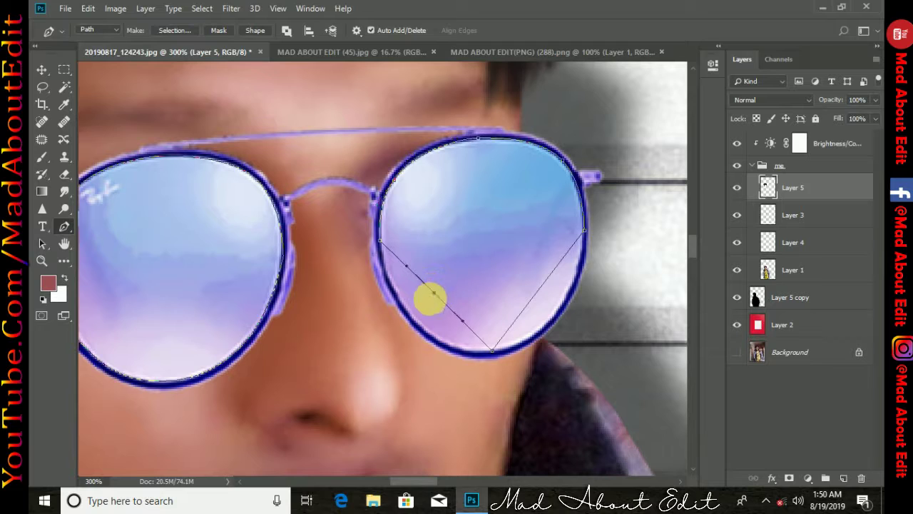
pyautogui.moveTo(534, 294); pyautogui.dragTo(554, 314)
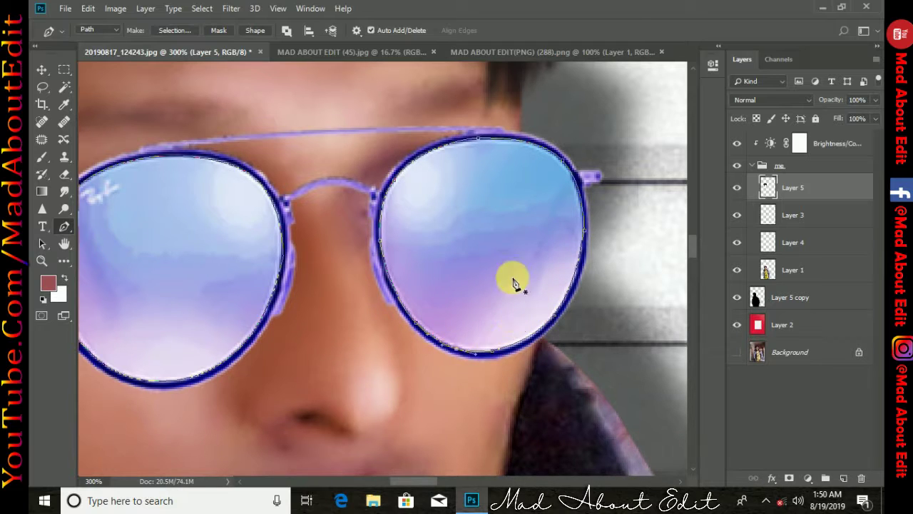
# Step: Convert both lens paths to a selection and add a new layer above the Brightness/Contrast adjustment
pyautogui.hotkey('ctrl', '1')
pyautogui.hotkey('ctrl', 'Return')
pyautogui.click(826, 149)
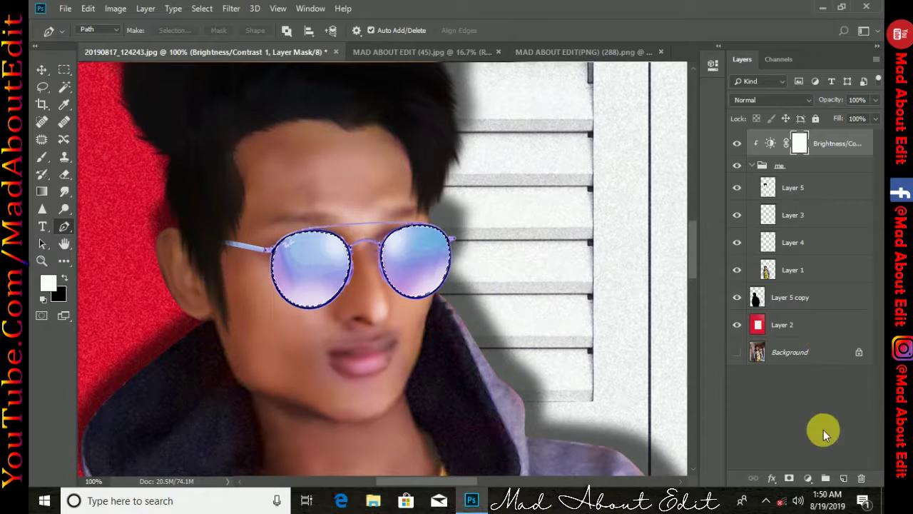
pyautogui.click(843, 477)
# Step: Paint both selected lenses on Layer 6 with red sampled from the wall using an 80 px brush, and deselect
pyautogui.click(42, 157)
pyautogui.keyDown('alt'); pyautogui.click(136, 195); pyautogui.keyUp('alt')
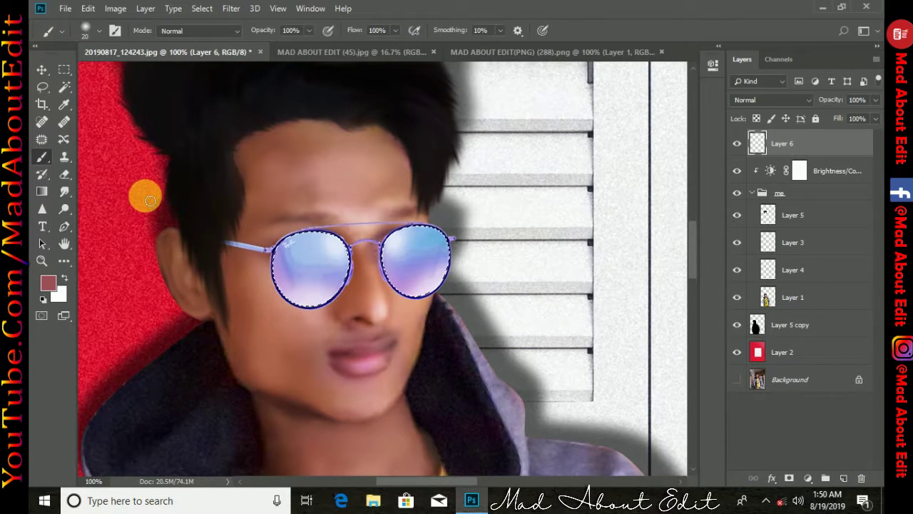
pyautogui.press(']')
pyautogui.press(']')
pyautogui.press(']')
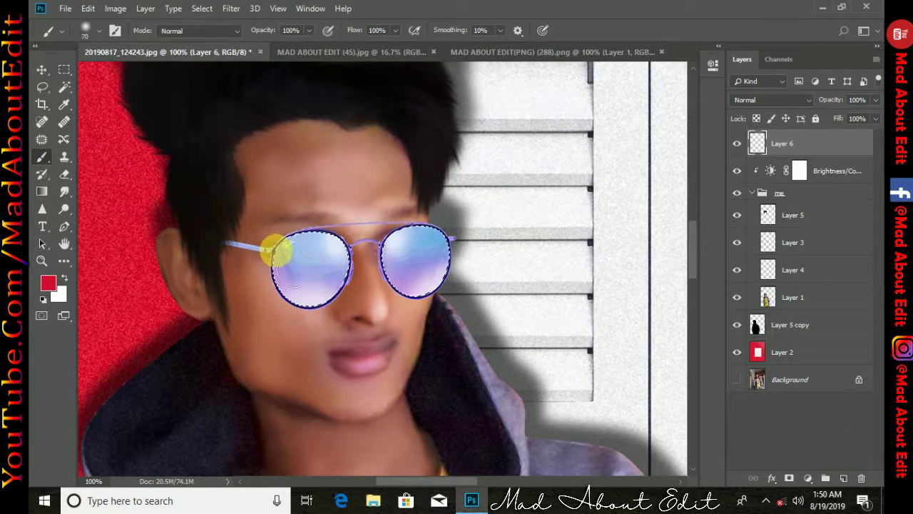
pyautogui.moveTo(271, 251)
pyautogui.mouseDown()
pyautogui.moveTo(281, 321)
pyautogui.moveTo(316, 316)
pyautogui.moveTo(326, 243)
pyautogui.moveTo(438, 260)
pyautogui.moveTo(343, 226)
pyautogui.moveTo(410, 297)
pyautogui.moveTo(448, 257)
pyautogui.mouseUp()
pyautogui.hotkey('ctrl', 'd')
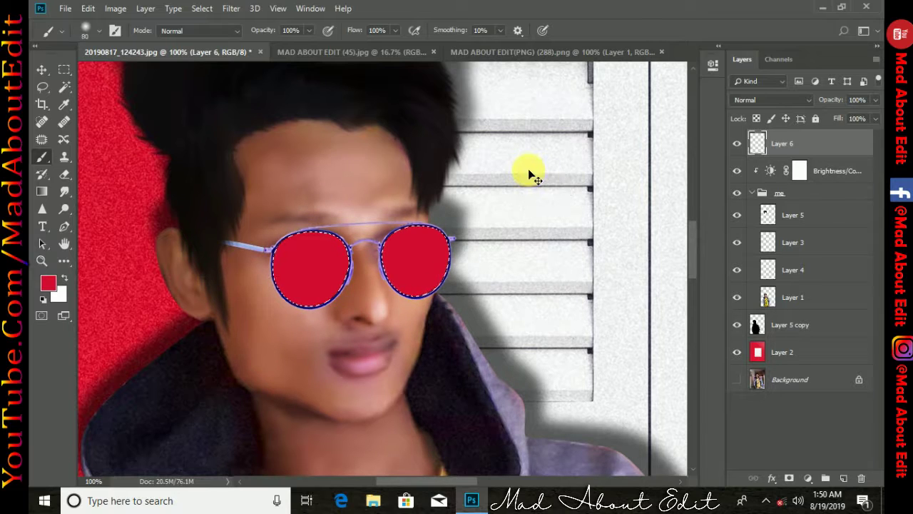
# Step: Set the blend mode of the red lens layer, Layer 6, to Multiply
pyautogui.hotkey('ctrl', '-')
pyautogui.hotkey('ctrl', '-')
pyautogui.hotkey('ctrl', '-')
pyautogui.hotkey('ctrl', '-')
pyautogui.hotkey('ctrl', '-')
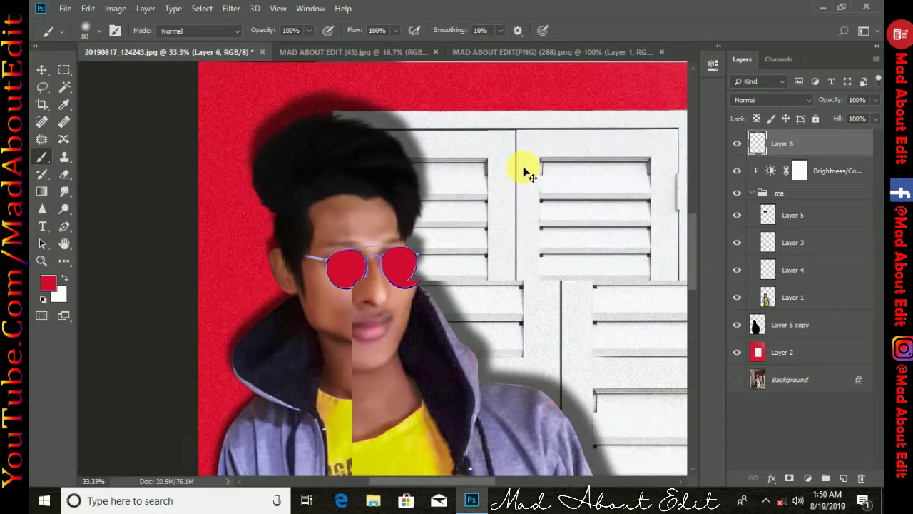
pyautogui.click(814, 439)
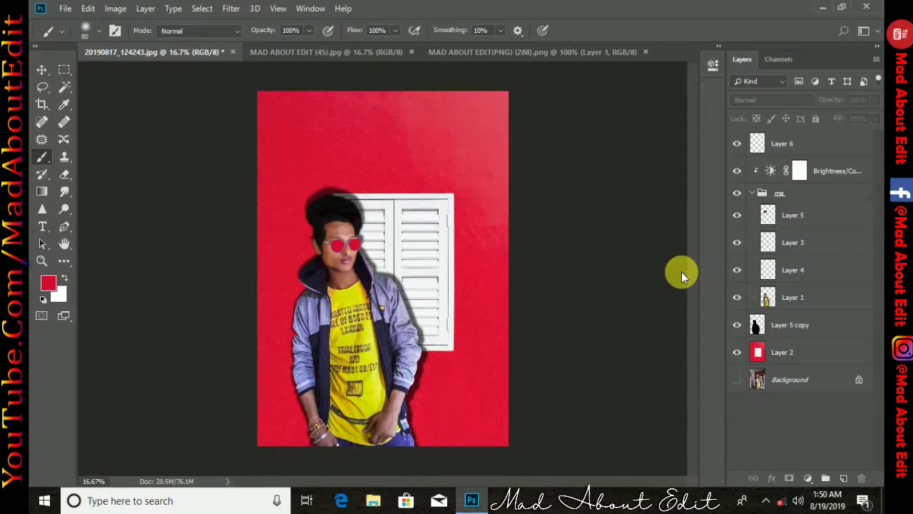
pyautogui.click(791, 145)
pyautogui.click(769, 100)
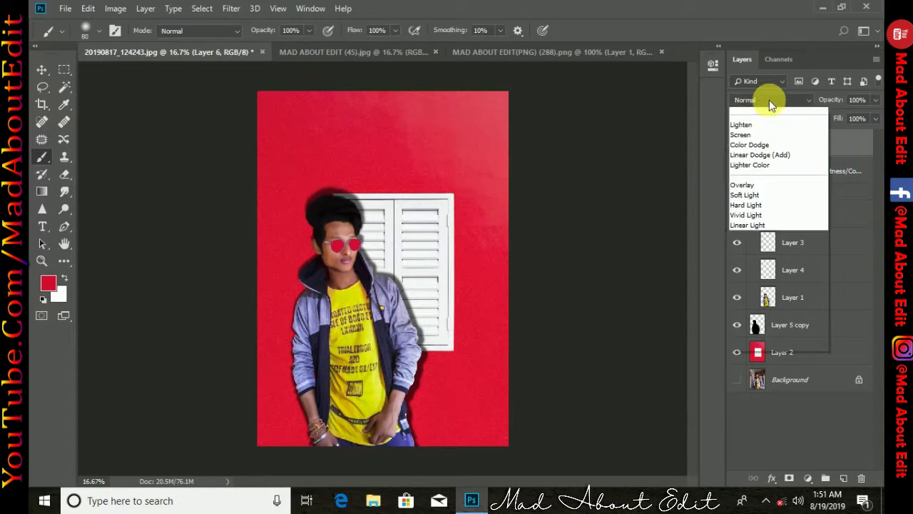
pyautogui.click(754, 152)
pyautogui.click(778, 443)
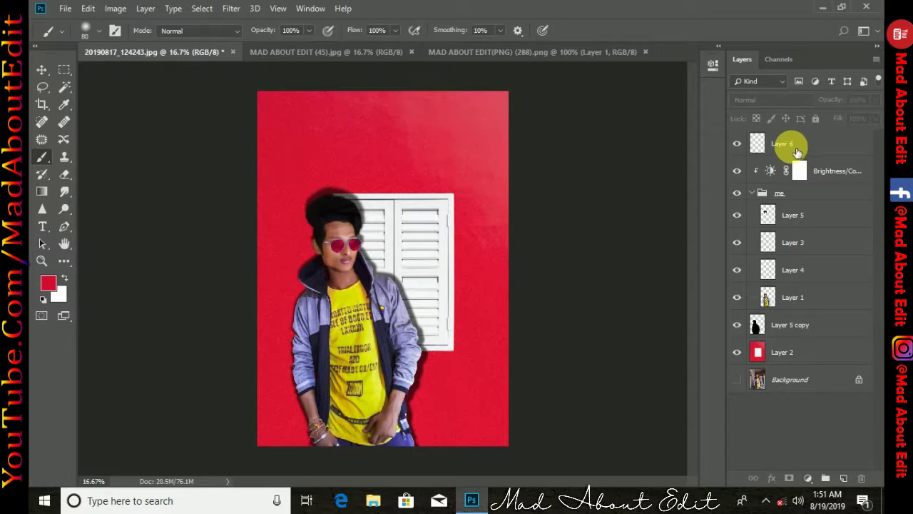
pyautogui.click(785, 147)
# Step: Add a Selective Color adjustment above Layer 1 with Reds at cyan -29, magenta -28, yellow -27 and black +22
pyautogui.click(799, 299)
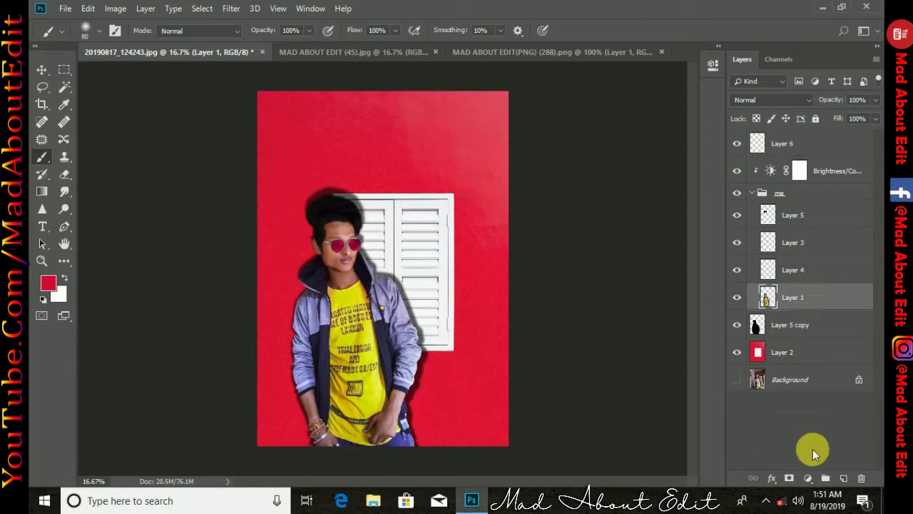
pyautogui.click(808, 478)
pyautogui.click(799, 466)
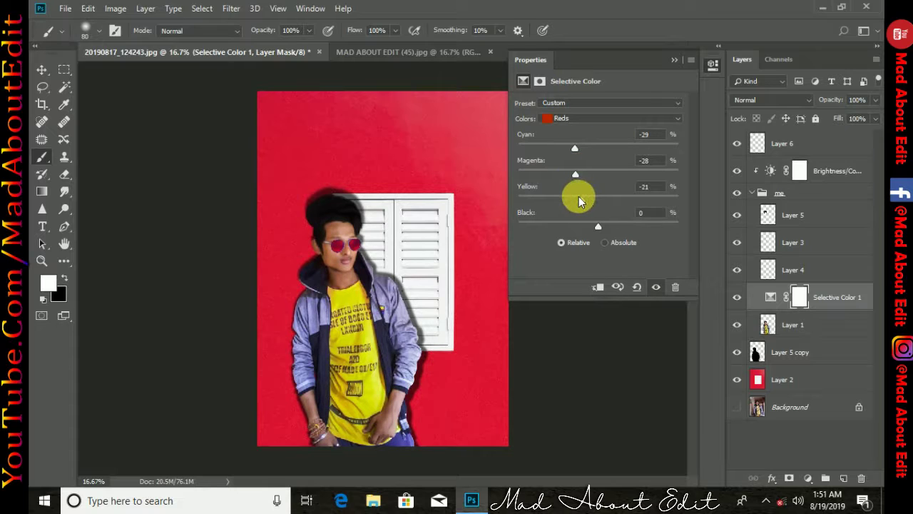
pyautogui.moveTo(578, 201); pyautogui.dragTo(583, 222)
pyautogui.click(673, 60)
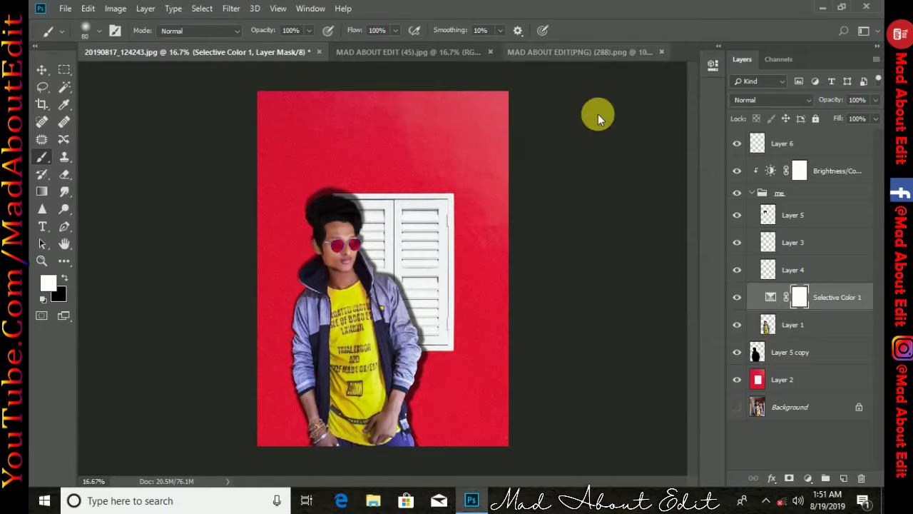
# Step: Clip the Selective Color adjustment to Layer 1 so it affects only the portrait cut-out
pyautogui.doubleClick(775, 301)
pyautogui.click(598, 287)
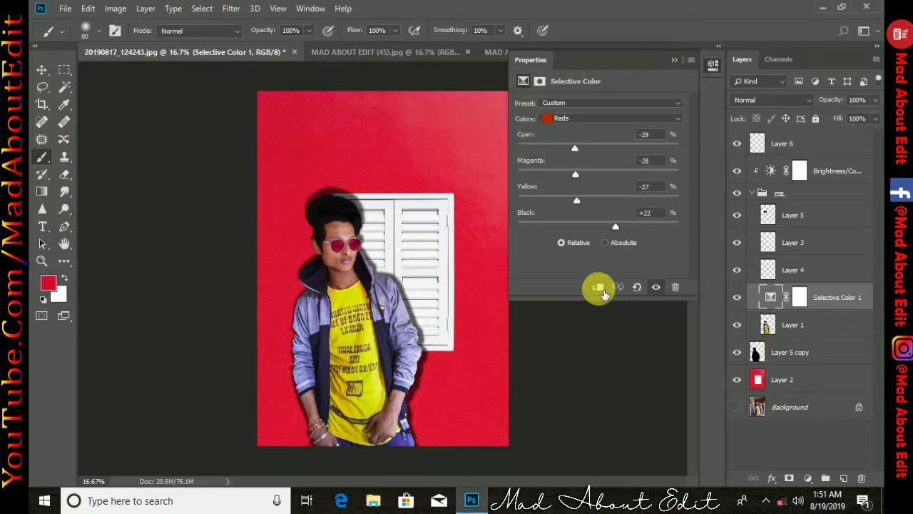
pyautogui.click(674, 60)
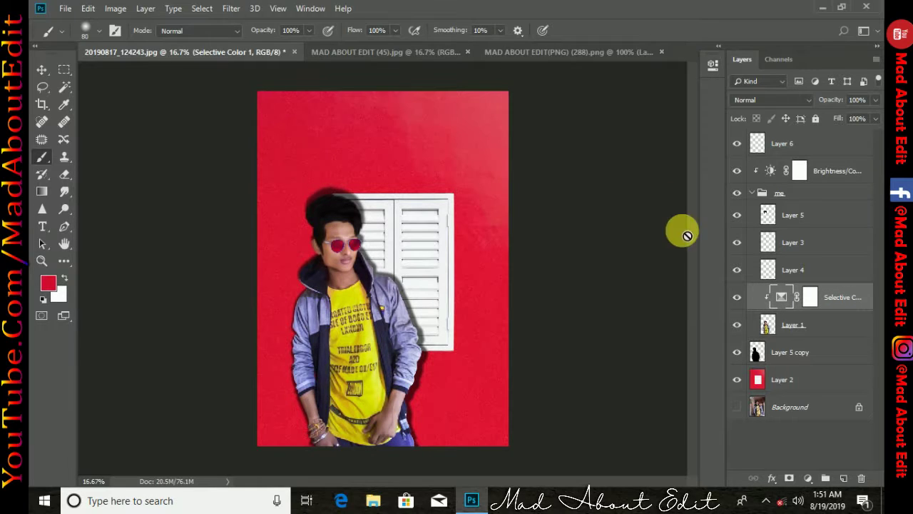
# Step: Lower the brightness slightly in the Brightness/Contrast adjustment clipped to the me group
pyautogui.doubleClick(770, 171)
pyautogui.moveTo(597, 137); pyautogui.dragTo(591, 136)
pyautogui.click(675, 60)
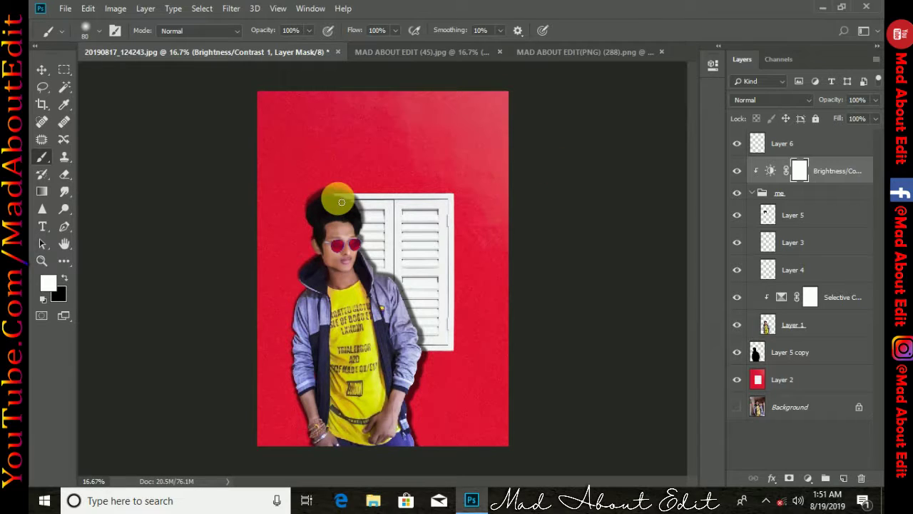
pyautogui.click(813, 143)
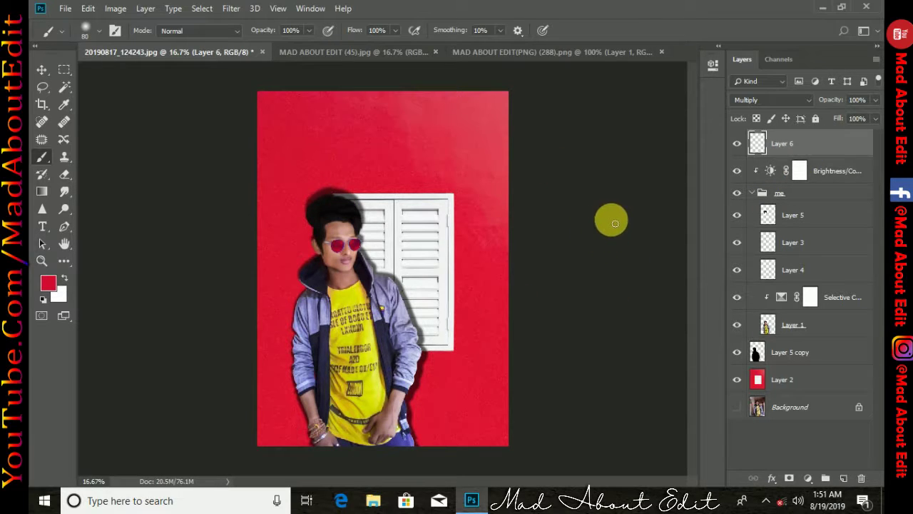
# Step: Blur the red wall background on Layer 2 with a 4.9 px Gaussian Blur
pyautogui.click(778, 376)
pyautogui.press('v')
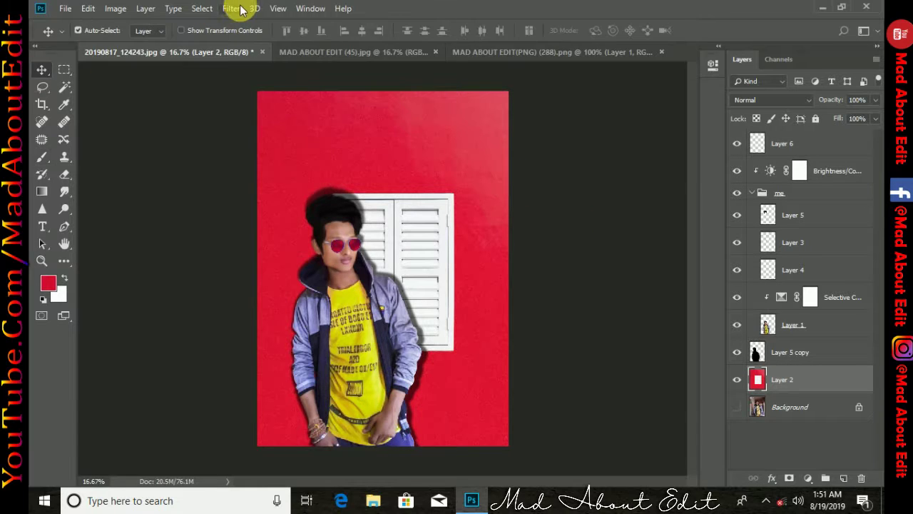
pyautogui.click(231, 8)
pyautogui.moveTo(388, 160)
pyautogui.click(421, 207)
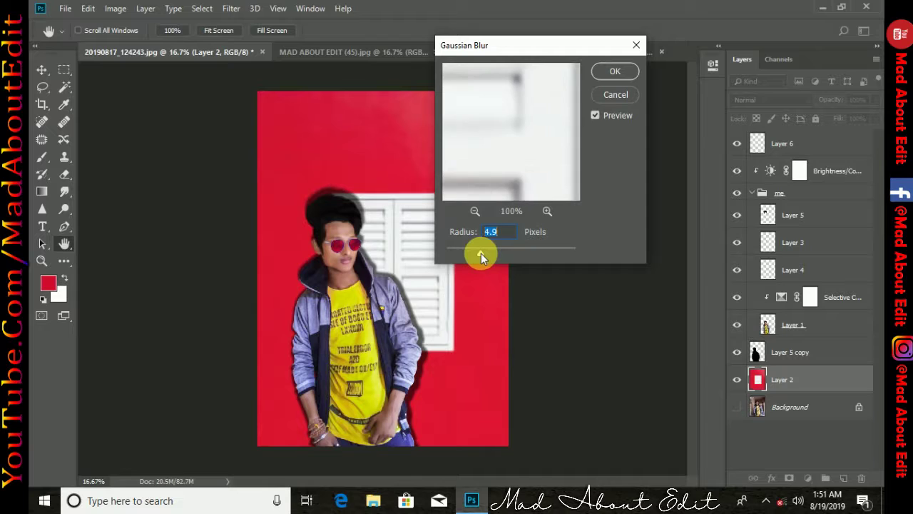
pyautogui.click(607, 72)
# Step: Add a Brightness/Contrast adjustment above Layer 2 with brightness 18 and contrast 41
pyautogui.click(745, 297)
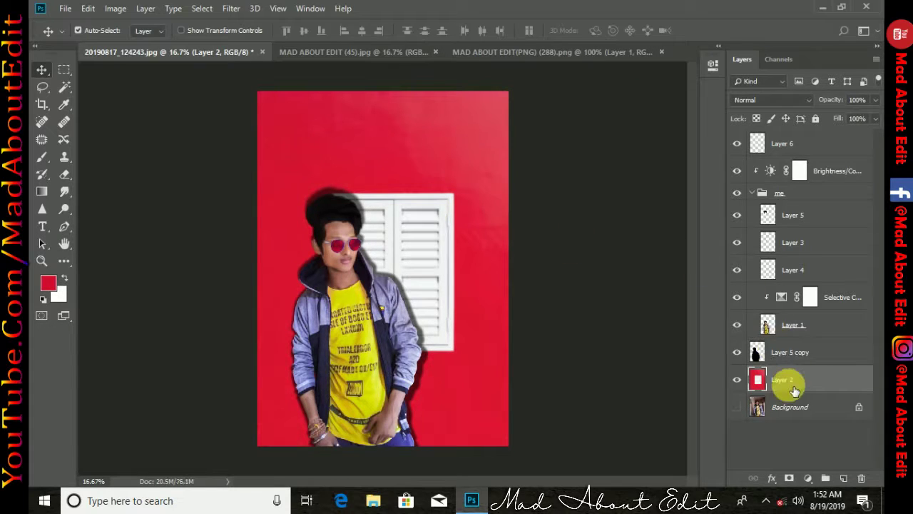
pyautogui.click(808, 478)
pyautogui.click(560, 190)
pyautogui.moveTo(597, 136); pyautogui.dragTo(632, 163)
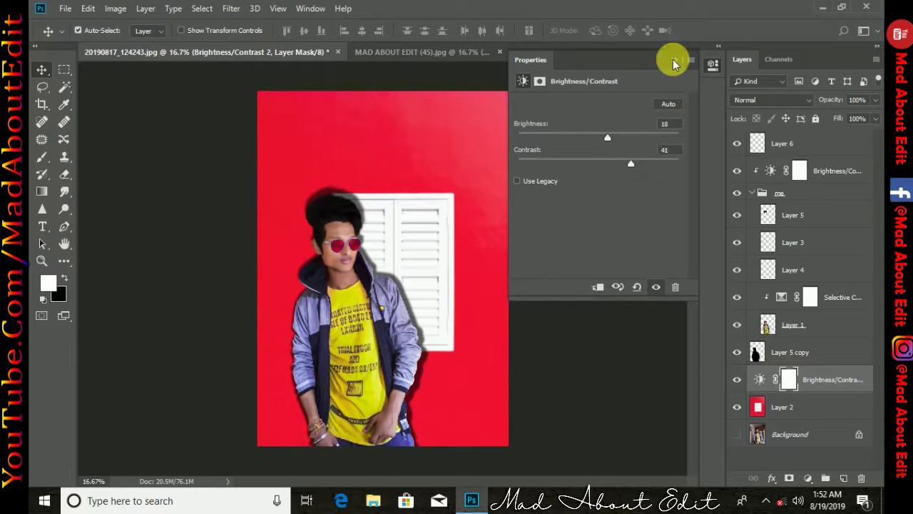
pyautogui.click(673, 59)
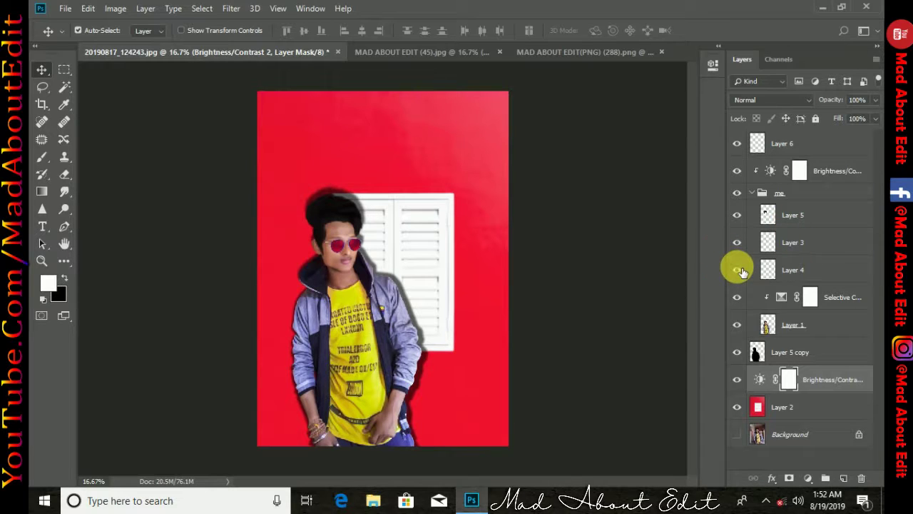
# Step: Duplicate the sunglasses on Layer 3 and darken the original layer below the copy with Hue/Saturation
pyautogui.click(795, 242)
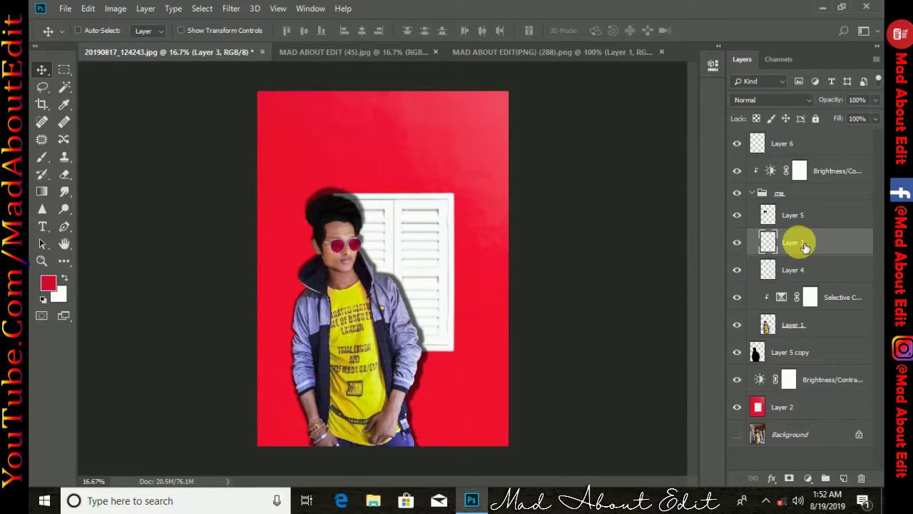
pyautogui.hotkey('ctrl', 'j')
pyautogui.click(785, 271)
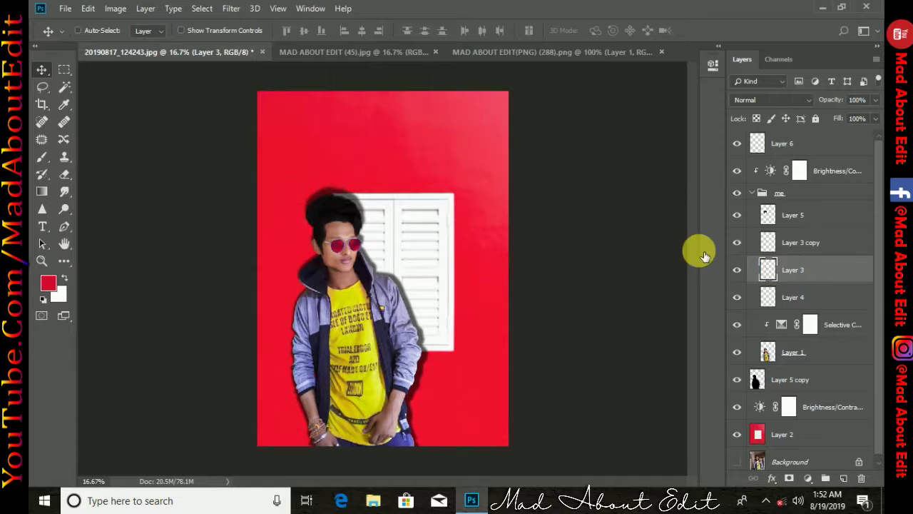
pyautogui.hotkey('ctrl', 'u')
pyautogui.moveTo(421, 230); pyautogui.dragTo(353, 231)
pyautogui.click(574, 96)
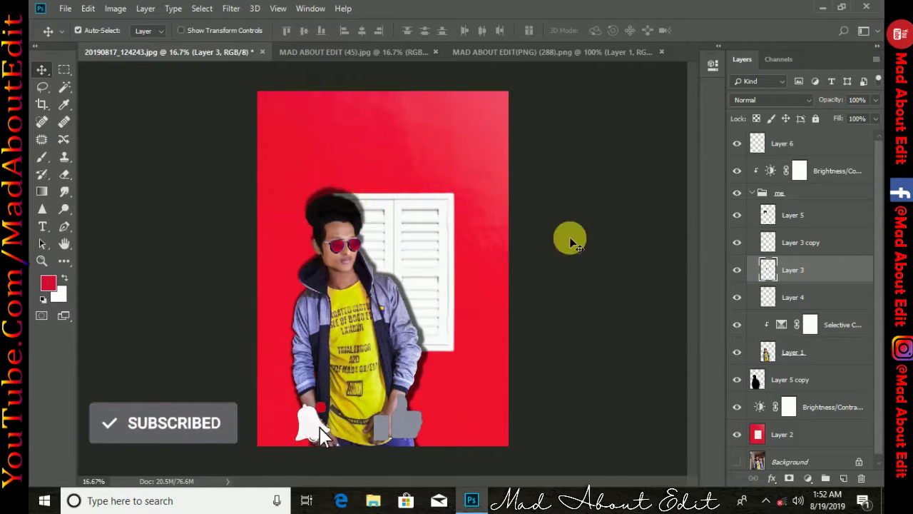
# Step: Soften the darkened Layer 3 with a 9.4 px Gaussian Blur and reduce its opacity to 32%
pyautogui.click(232, 10)
pyautogui.moveTo(371, 160)
pyautogui.click(456, 191)
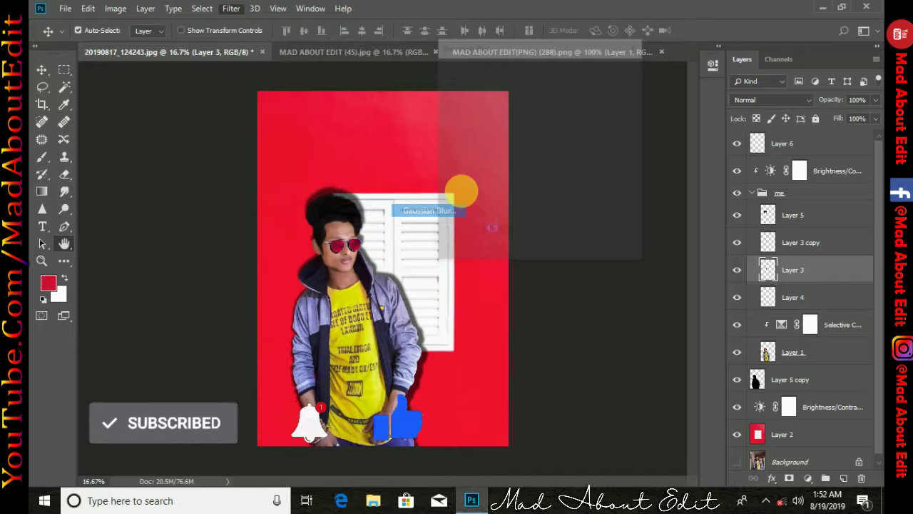
pyautogui.moveTo(492, 254); pyautogui.dragTo(506, 247)
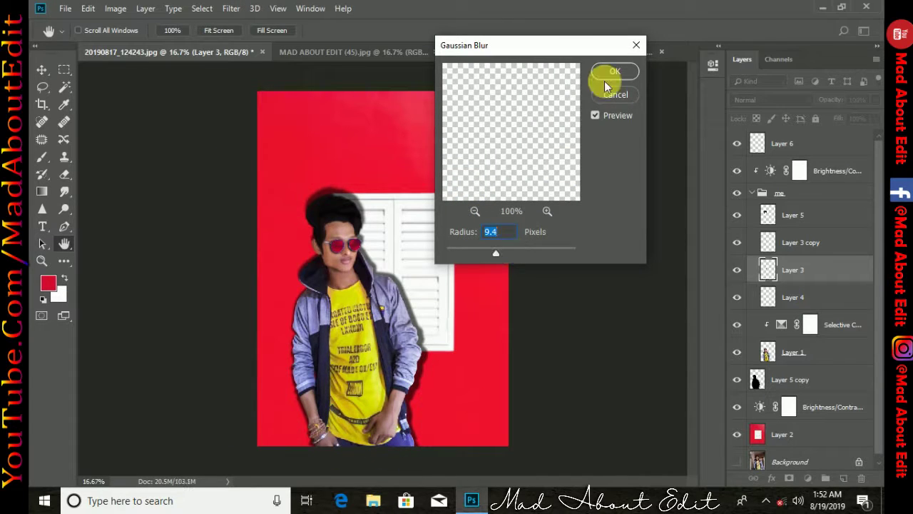
pyautogui.click(614, 72)
pyautogui.moveTo(835, 102); pyautogui.dragTo(824, 103)
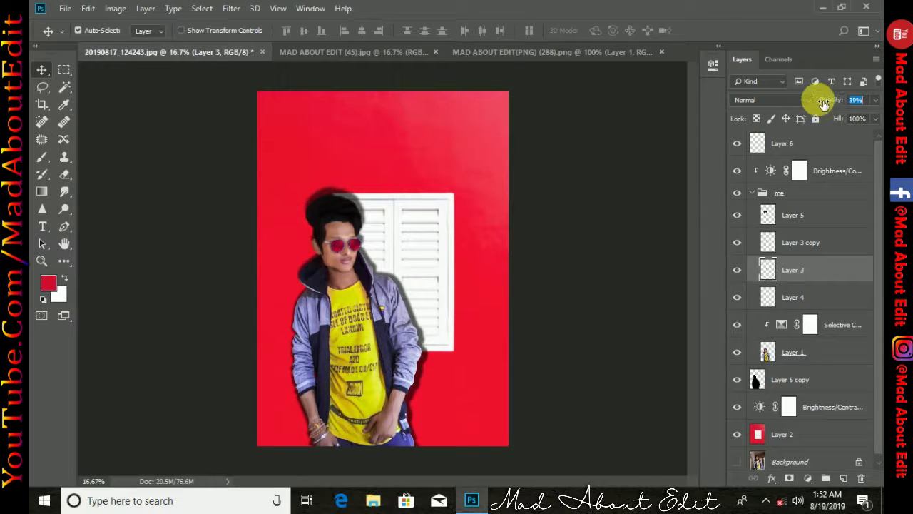
pyautogui.click(738, 270)
pyautogui.click(737, 270)
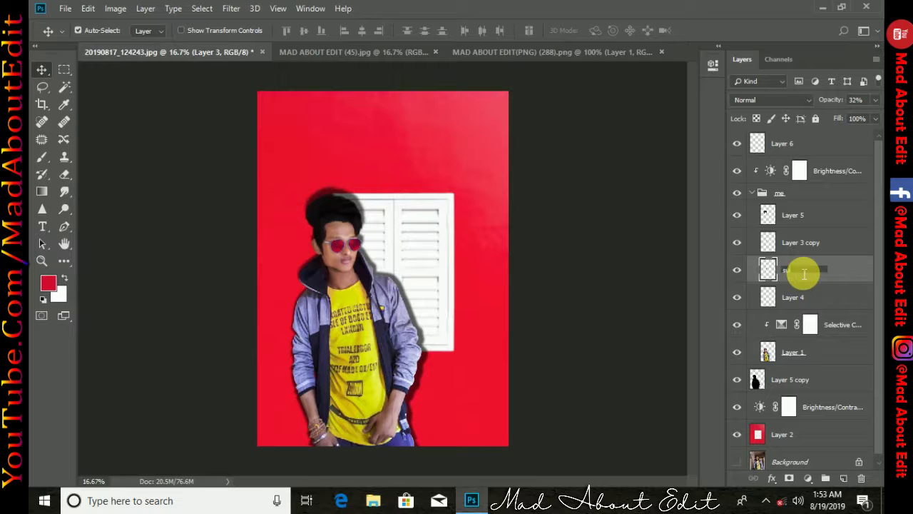
# Step: Rename the blurred Layer 3 as "sunglass saddoe" and Layer 3 copy as "sunglass"
pyautogui.click(804, 274)
pyautogui.write('sunglass saddoe')
pyautogui.press('Return')
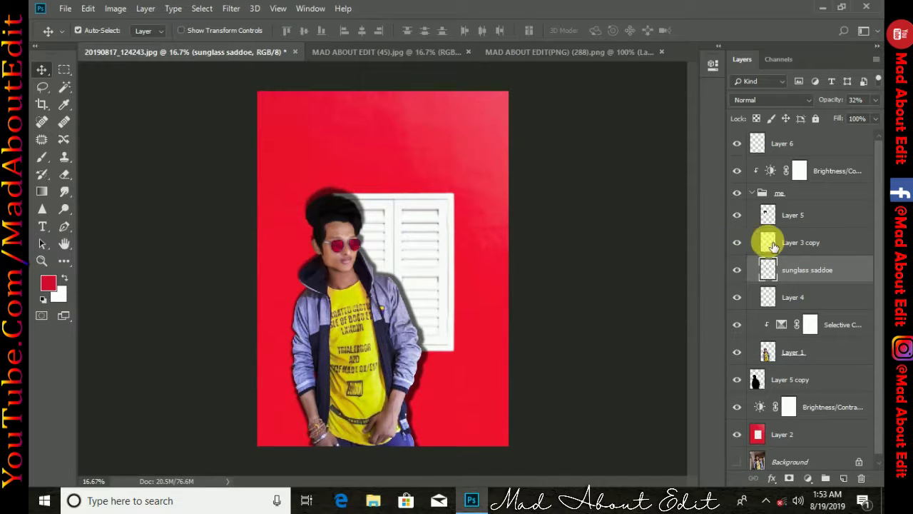
pyautogui.click(795, 242)
pyautogui.doubleClick(795, 243)
pyautogui.write('sunglass')
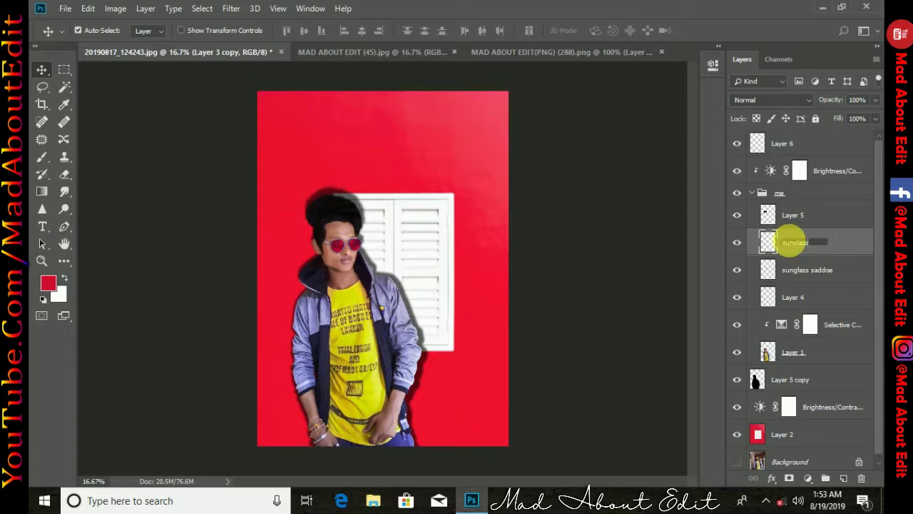
pyautogui.press('Return')
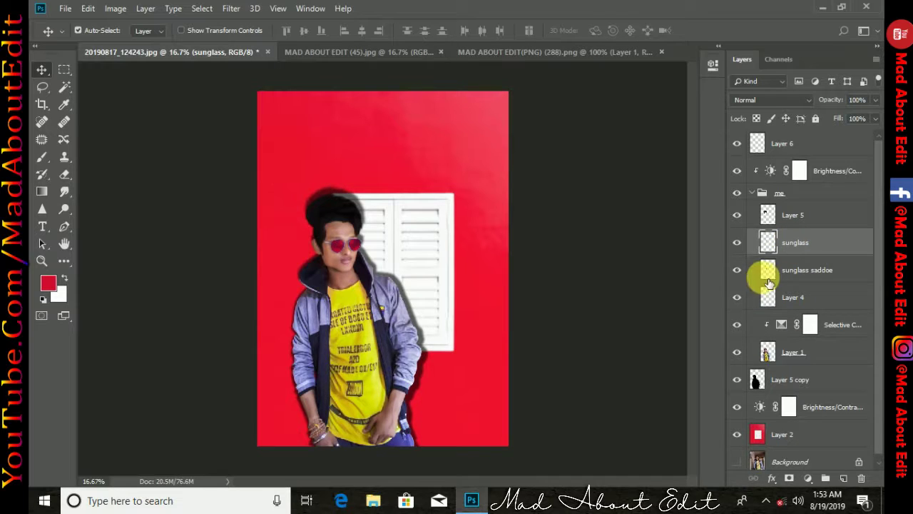
# Step: Stamp all visible layers onto a new layer above Layer 6 and close the two other open images
pyautogui.click(752, 193)
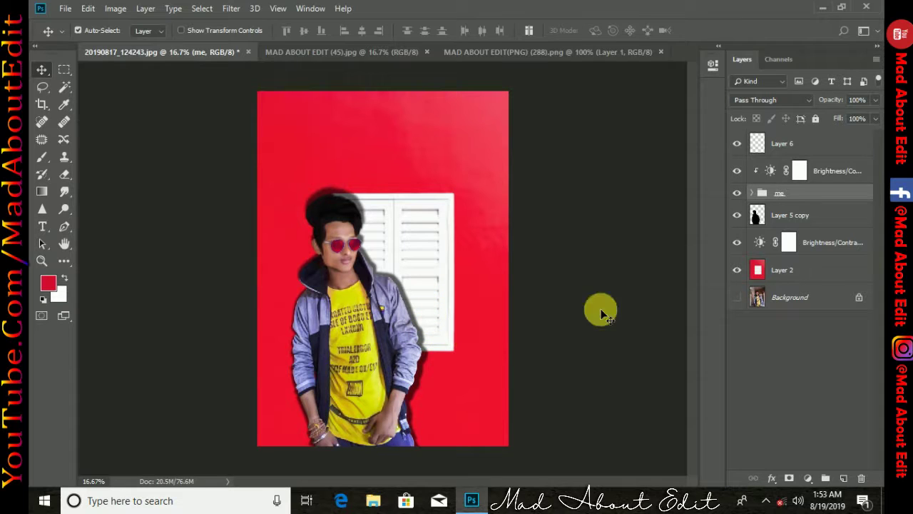
pyautogui.click(792, 144)
pyautogui.click(846, 478)
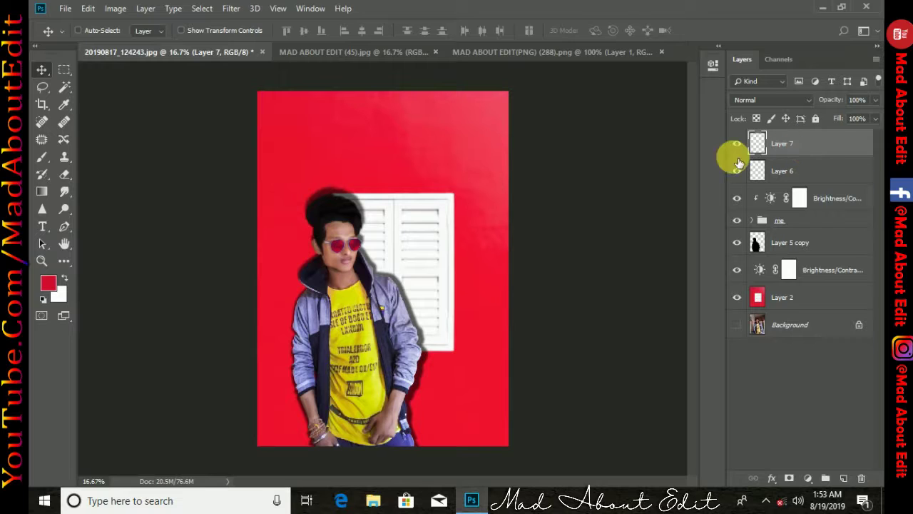
pyautogui.hotkey('ctrl', 'shift', 'alt', 'e')
pyautogui.click(661, 52)
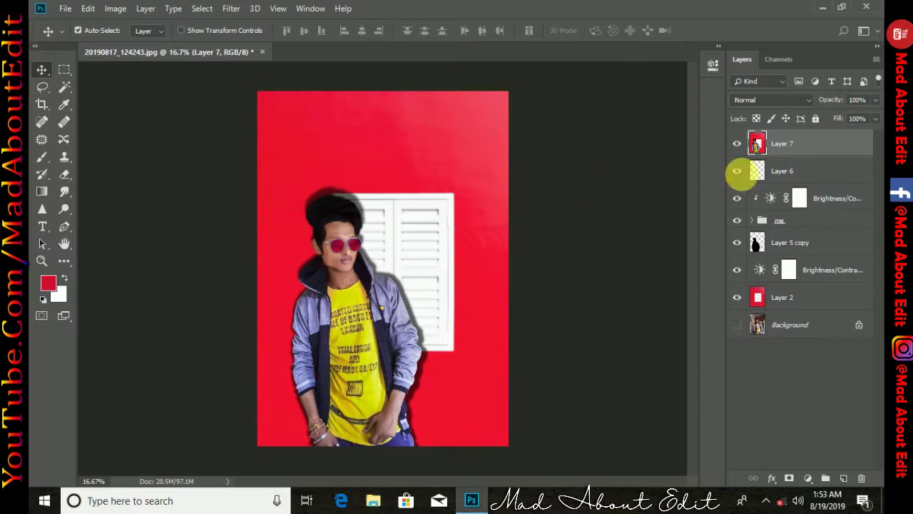
# Step: Open Layer 7 in the Camera Raw Filter and set exposure +0.55, contrast +38, highlights -33, shadows +25, whites -20, blacks +19, clarity +42, saturation +2
pyautogui.click(231, 9)
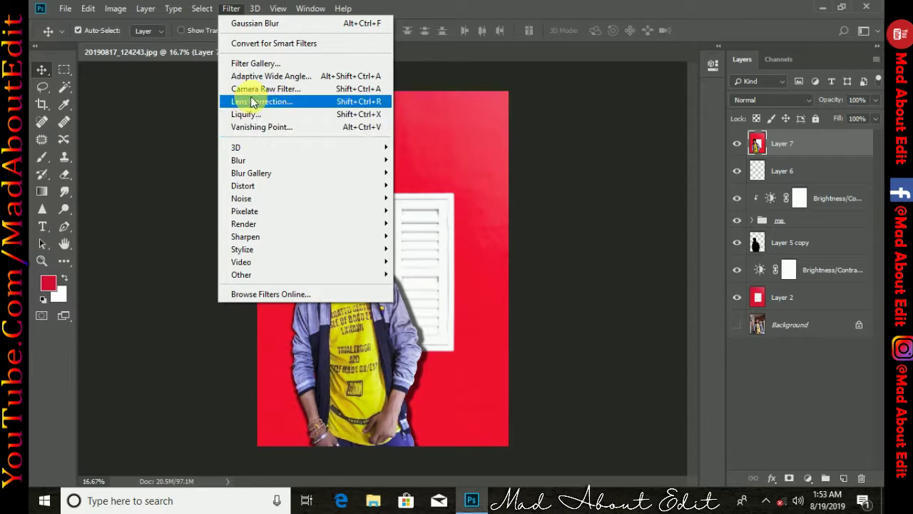
pyautogui.click(257, 89)
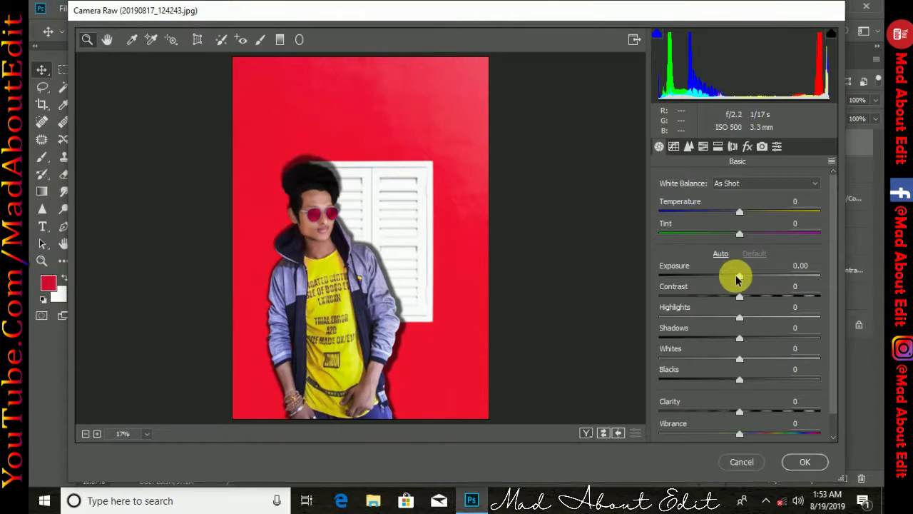
pyautogui.moveTo(737, 279); pyautogui.dragTo(774, 388)
pyautogui.click(738, 376)
pyautogui.scroll(-2, 743, 373)
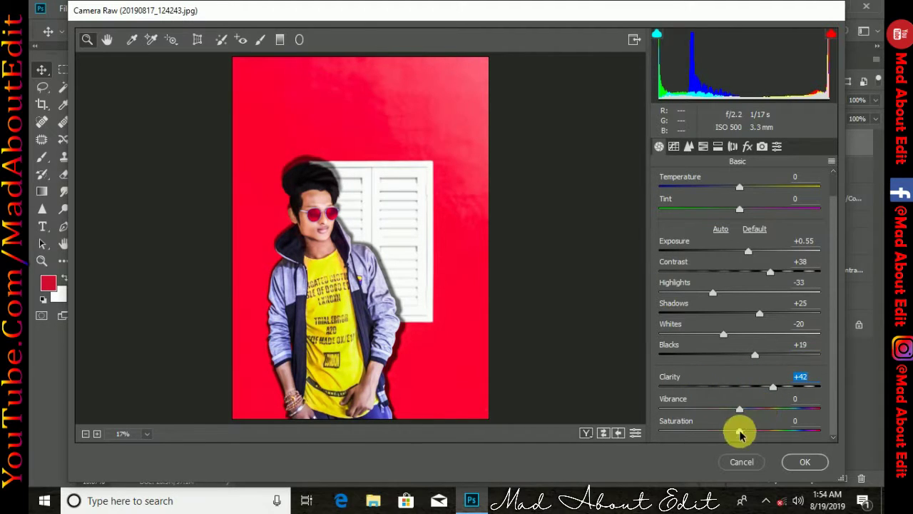
pyautogui.moveTo(740, 430)
pyautogui.mouseDown()
pyautogui.moveTo(764, 430)
pyautogui.moveTo(744, 428)
pyautogui.mouseUp()
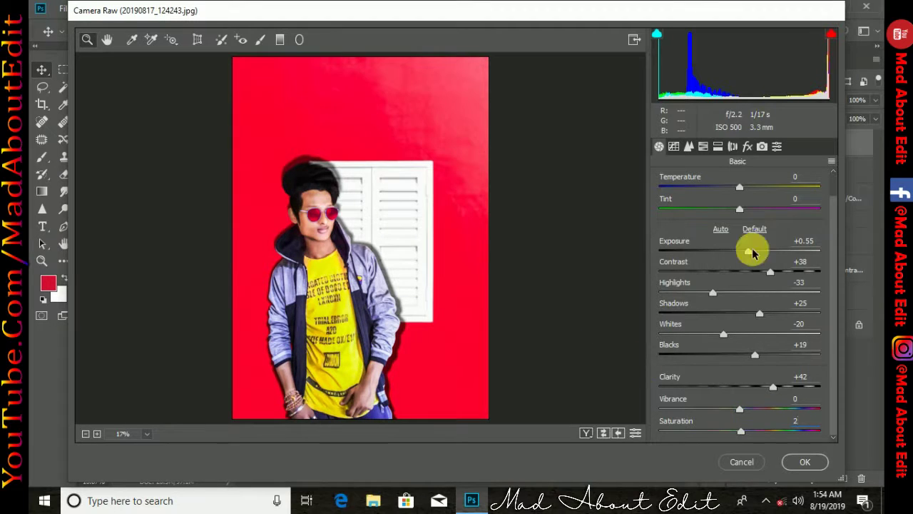
# Step: Set the HSL luminance of Oranges to -10 and Blues to -27
pyautogui.click(689, 147)
pyautogui.click(674, 146)
pyautogui.click(689, 146)
pyautogui.click(703, 146)
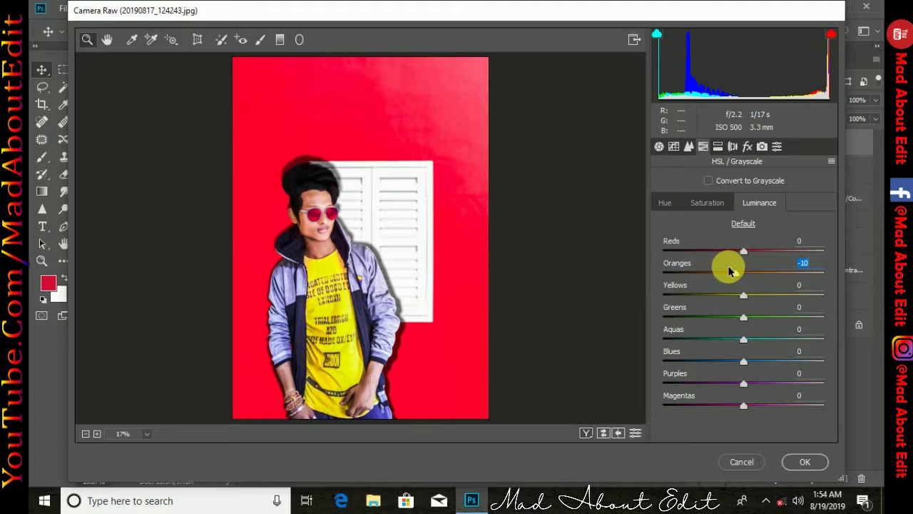
pyautogui.moveTo(742, 362); pyautogui.dragTo(721, 361)
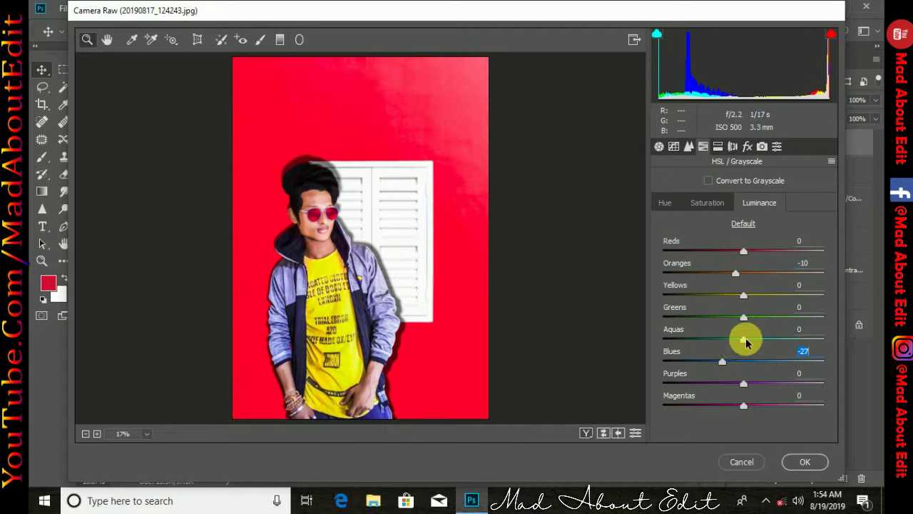
# Step: Set the HSL saturation of Reds to +17, Oranges -28, Yellows +9, Aquas +16 and Blues +22
pyautogui.click(705, 202)
pyautogui.click(744, 274)
pyautogui.moveTo(733, 277); pyautogui.dragTo(757, 252)
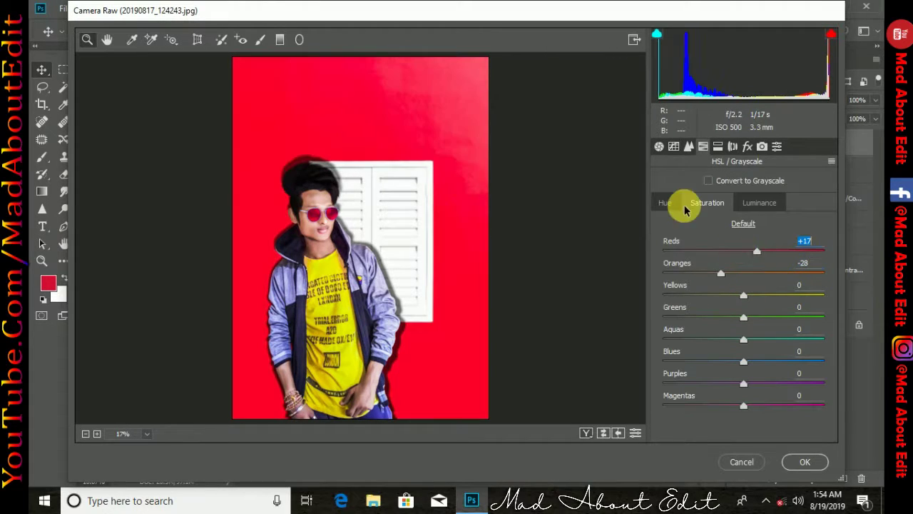
pyautogui.click(753, 204)
pyautogui.click(716, 207)
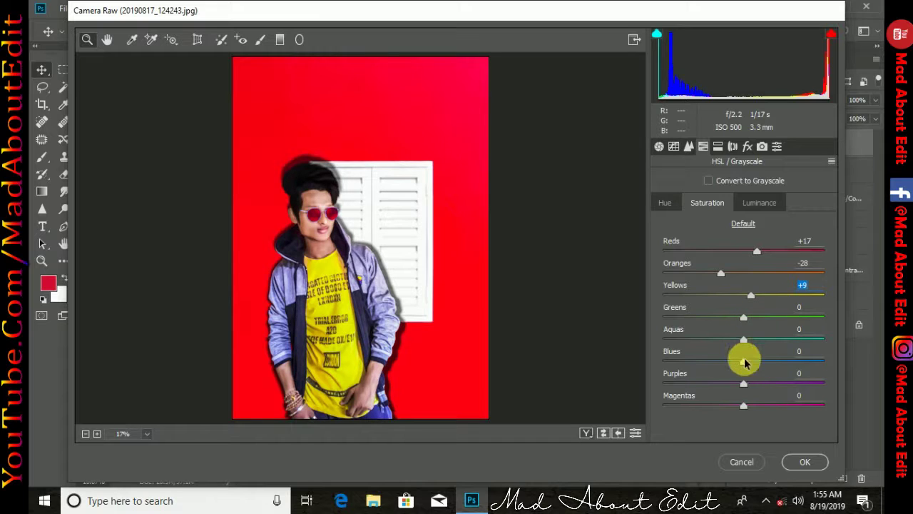
pyautogui.moveTo(744, 361); pyautogui.dragTo(758, 341)
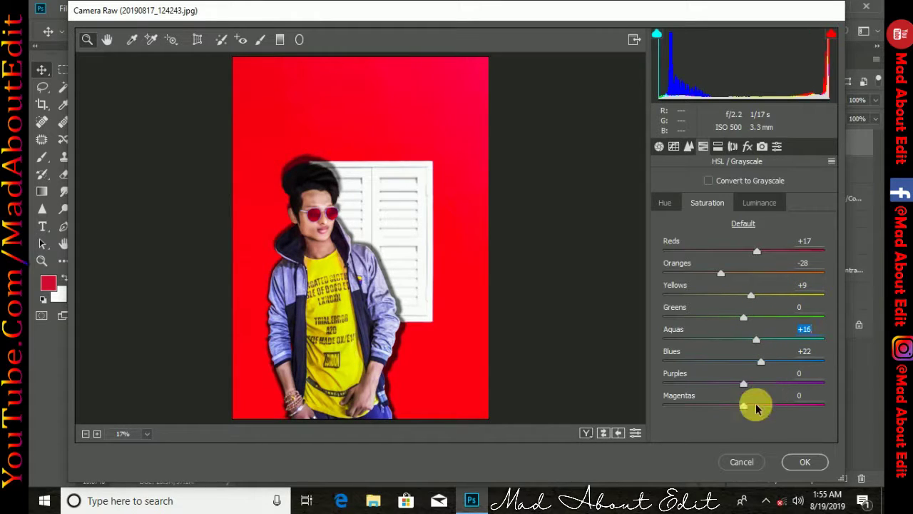
# Step: Set the HSL hue of Purples to -71 and raise the hues of Oranges and Reds
pyautogui.moveTo(744, 405); pyautogui.dragTo(687, 386)
pyautogui.click(665, 203)
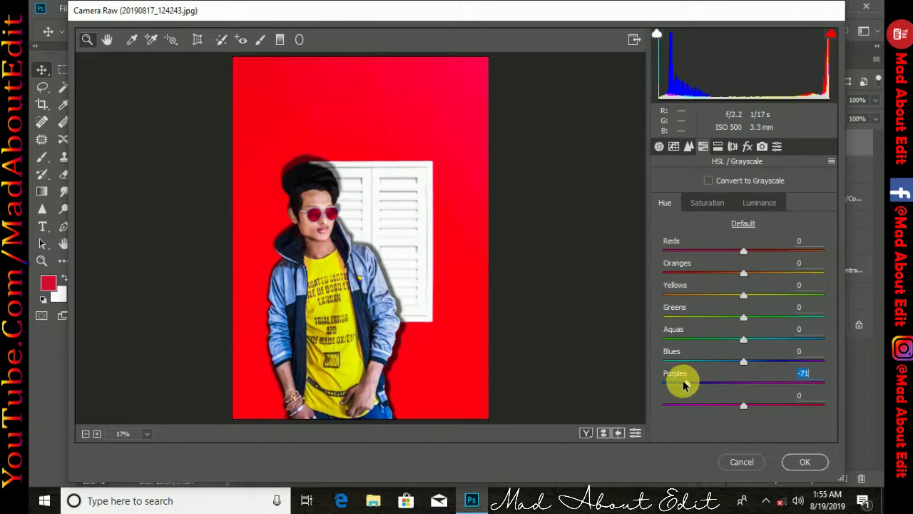
pyautogui.moveTo(744, 273); pyautogui.dragTo(767, 252)
# Step: Set Dehaze to +20 and the post-crop vignetting amount to -7, and apply the Camera Raw adjustments
pyautogui.click(747, 147)
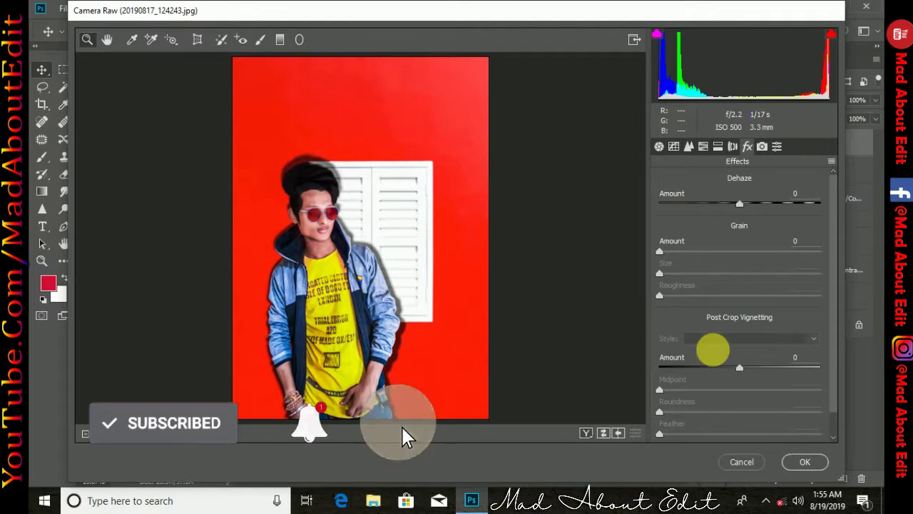
pyautogui.moveTo(740, 203); pyautogui.dragTo(756, 204)
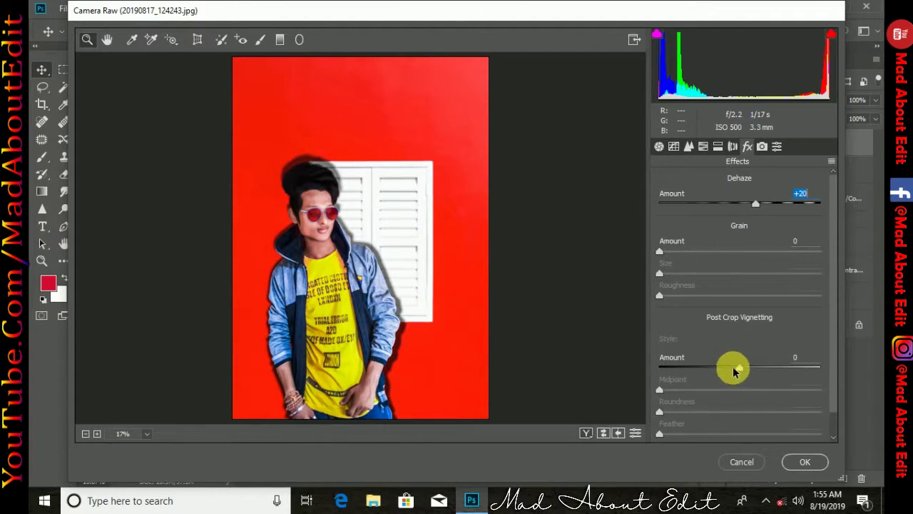
pyautogui.moveTo(735, 370); pyautogui.dragTo(730, 367)
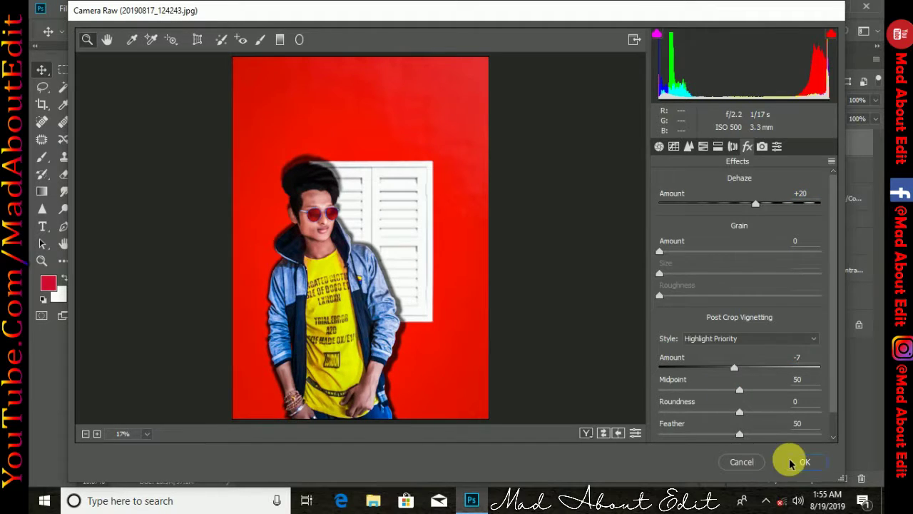
pyautogui.click(805, 462)
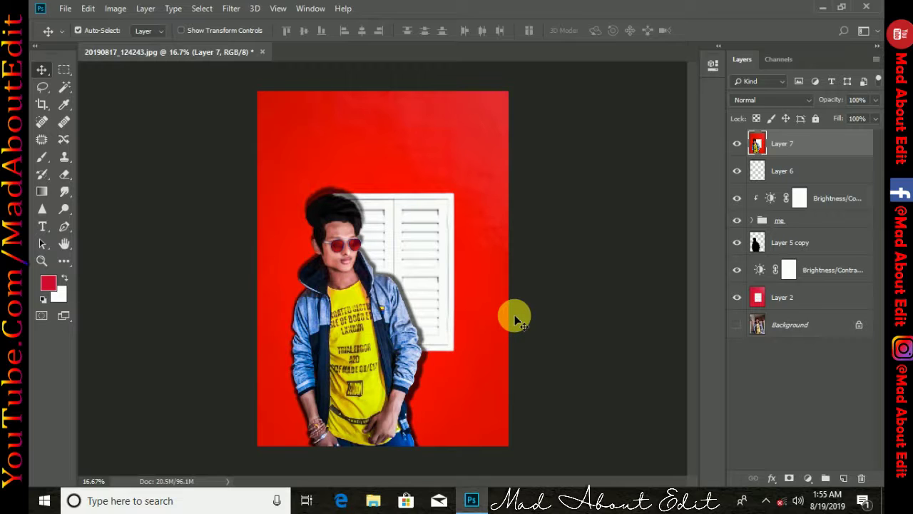
pyautogui.hotkey('ctrl', '+')
pyautogui.hotkey('ctrl', '+')
pyautogui.moveTo(386, 252); pyautogui.dragTo(405, 241)
pyautogui.hotkey('ctrl', '-')
pyautogui.hotkey('ctrl', '-')
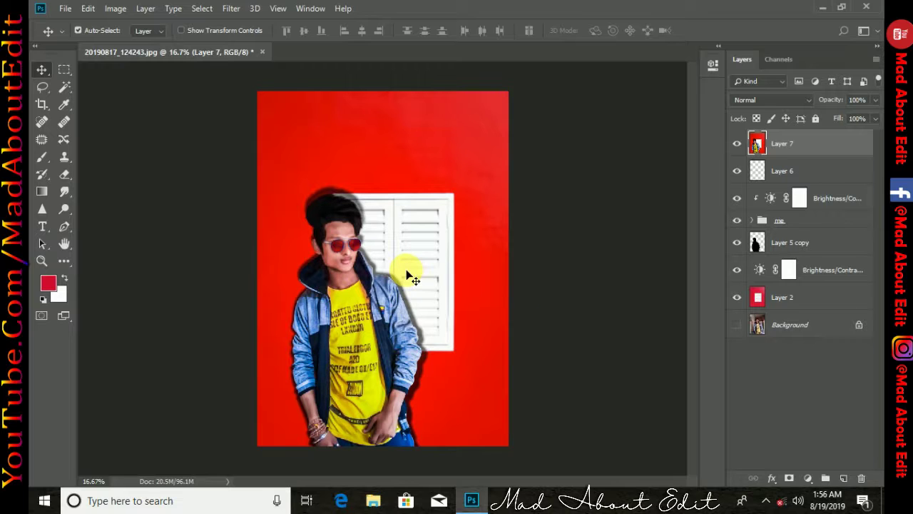
# Step: Add a Color Balance adjustment above Layer 7 and set its Shadows to cyan-red -12 and yellow-blue +11
pyautogui.click(808, 478)
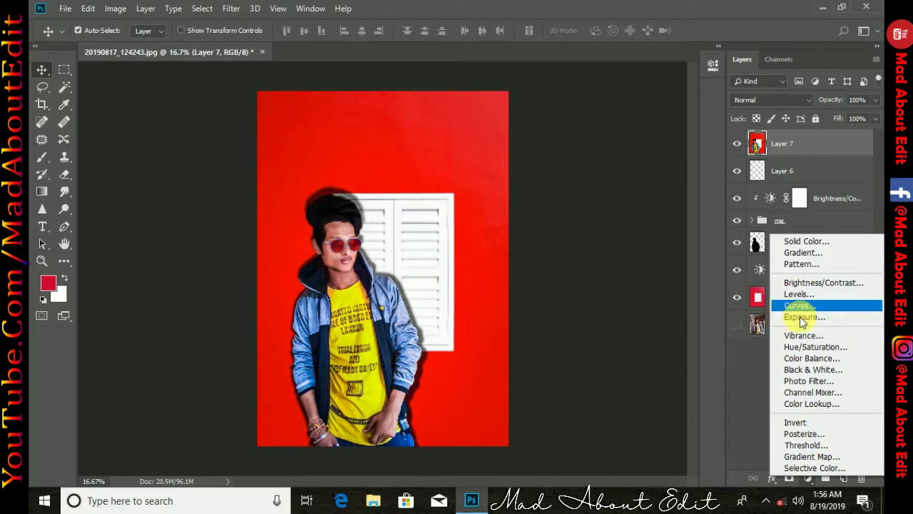
pyautogui.click(810, 359)
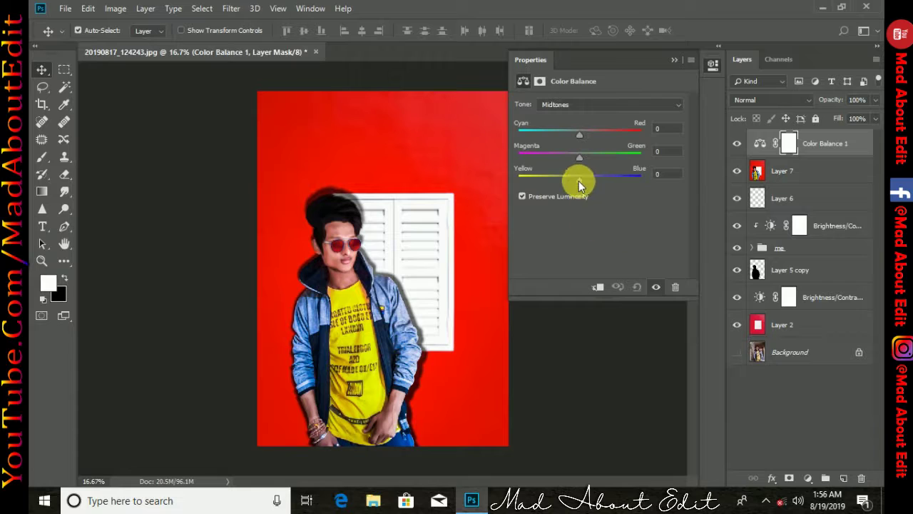
pyautogui.click(578, 180)
pyautogui.click(571, 105)
pyautogui.click(569, 119)
pyautogui.moveTo(582, 179); pyautogui.dragTo(586, 177)
pyautogui.moveTo(577, 136); pyautogui.dragTo(572, 136)
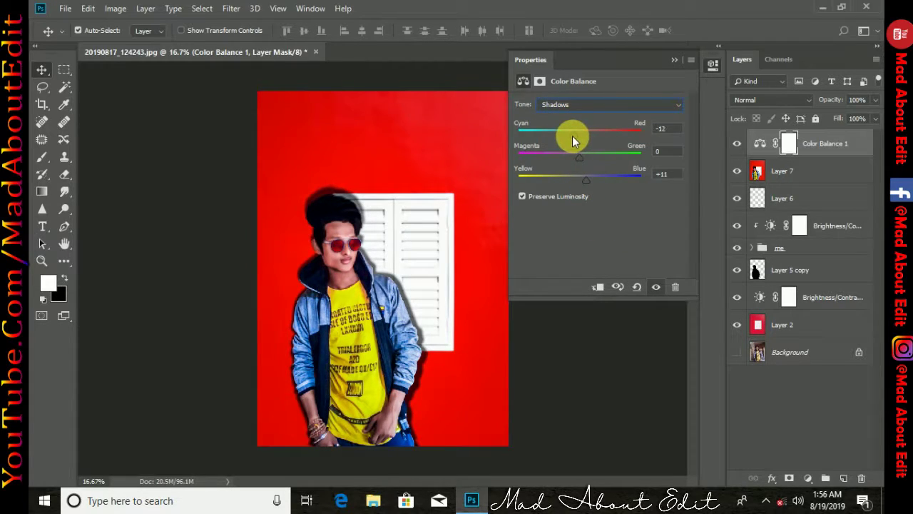
# Step: Set the Color Balance Highlights to magenta-green +3 and yellow-blue -20, with a slight shift toward cyan
pyautogui.click(580, 105)
pyautogui.click(577, 135)
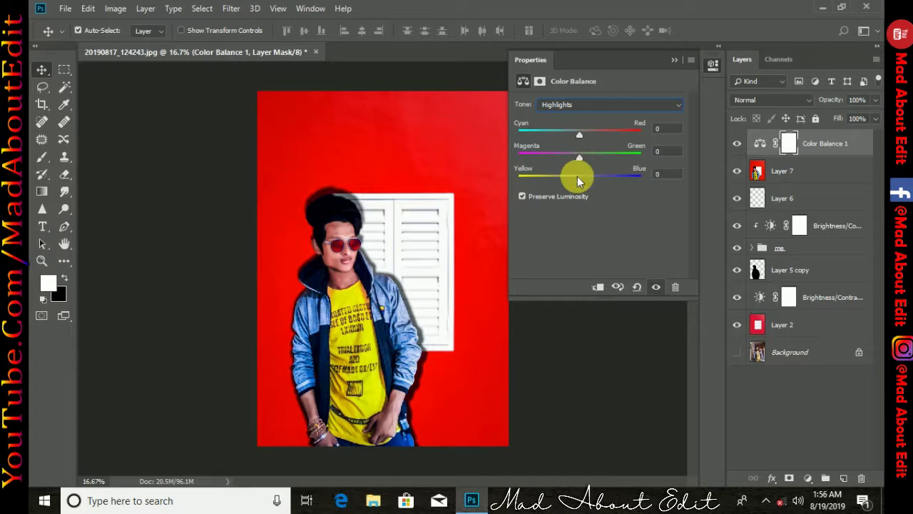
pyautogui.moveTo(578, 179); pyautogui.dragTo(568, 179)
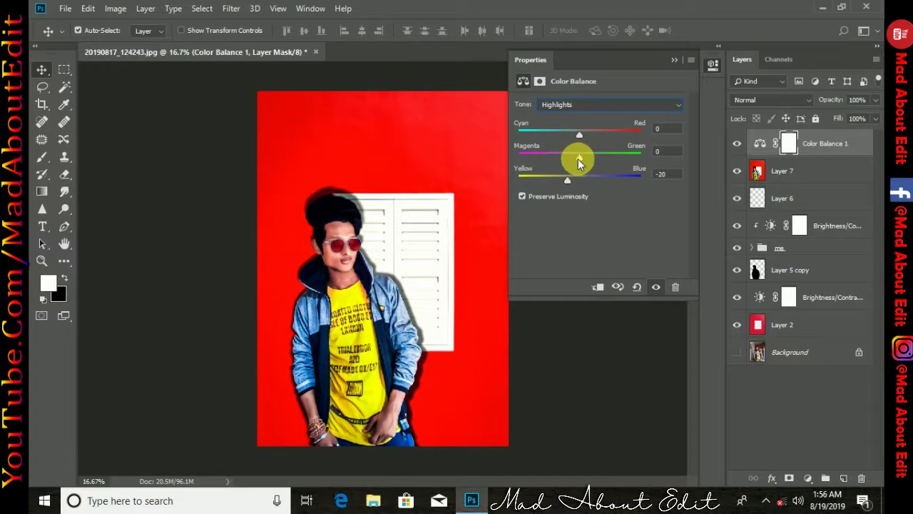
pyautogui.moveTo(575, 136)
pyautogui.mouseDown()
pyautogui.moveTo(550, 137)
pyautogui.moveTo(573, 134)
pyautogui.mouseUp()
# Step: Shift the Color Balance Midtones slightly toward red and blue
pyautogui.click(582, 104)
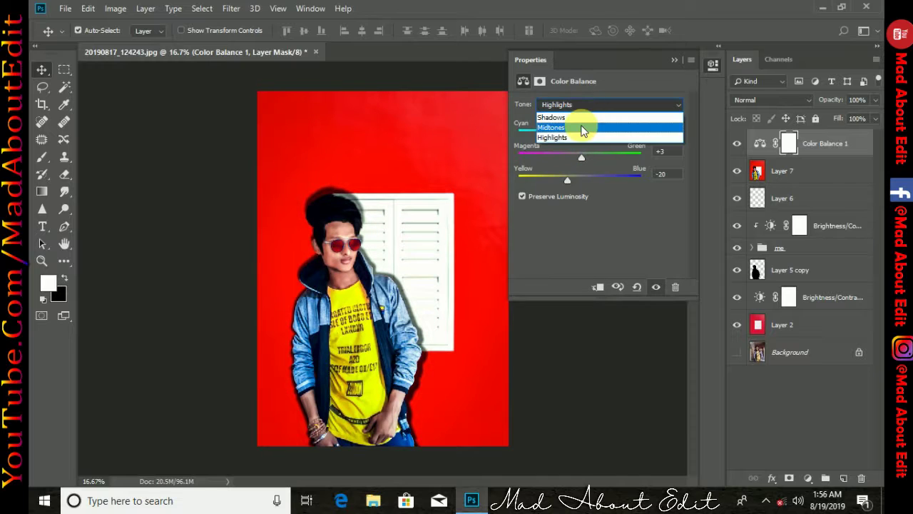
pyautogui.click(586, 129)
pyautogui.moveTo(582, 174); pyautogui.dragTo(586, 179)
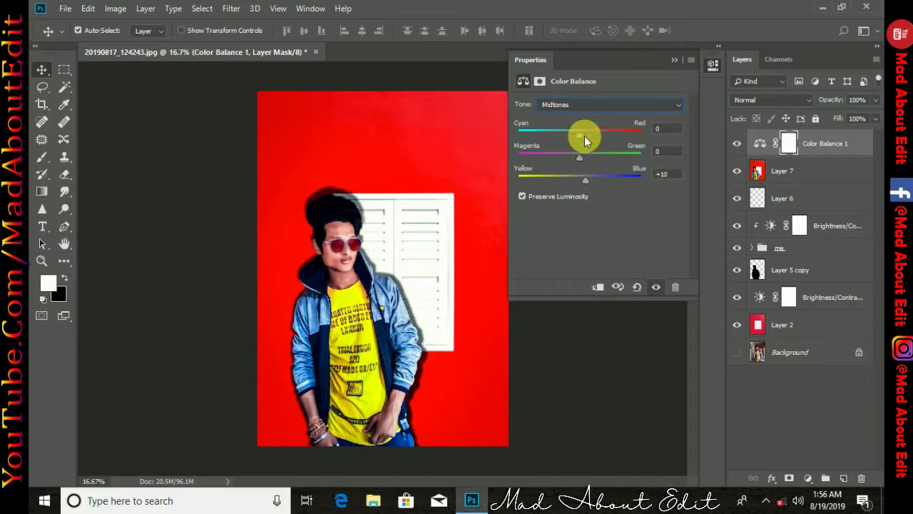
pyautogui.moveTo(584, 136); pyautogui.dragTo(587, 134)
pyautogui.moveTo(584, 177); pyautogui.dragTo(580, 179)
# Step: Move the Color Balance Highlights toward red and reduce the adjustment layer's opacity to 50%
pyautogui.click(567, 104)
pyautogui.click(571, 137)
pyautogui.moveTo(574, 134); pyautogui.dragTo(583, 133)
pyautogui.click(674, 60)
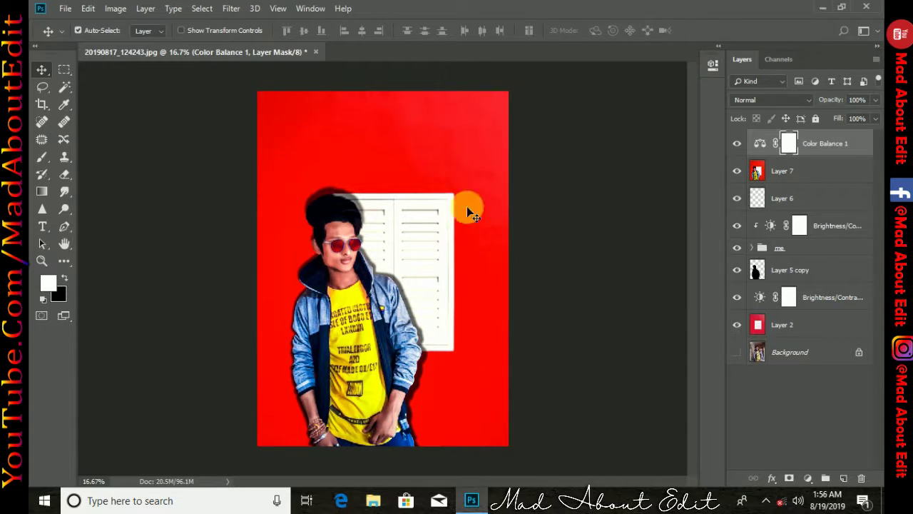
pyautogui.click(855, 102)
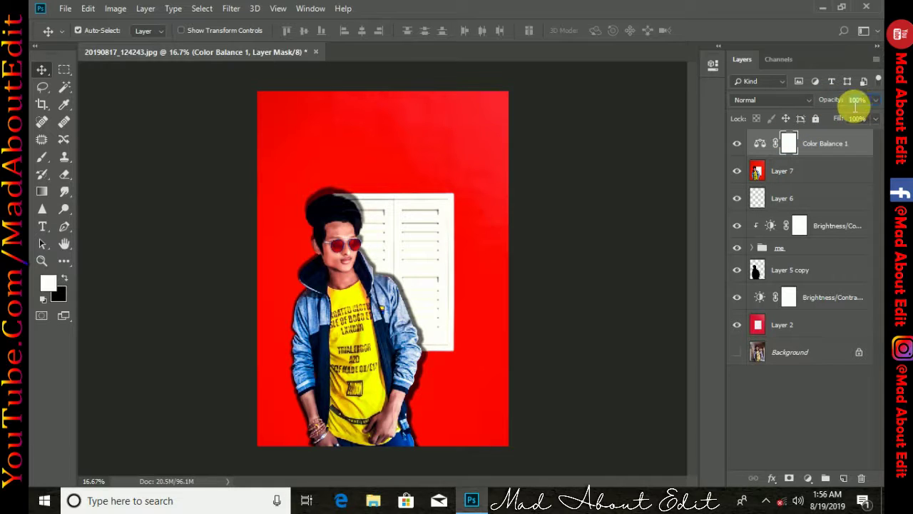
pyautogui.write('50')
pyautogui.click(772, 419)
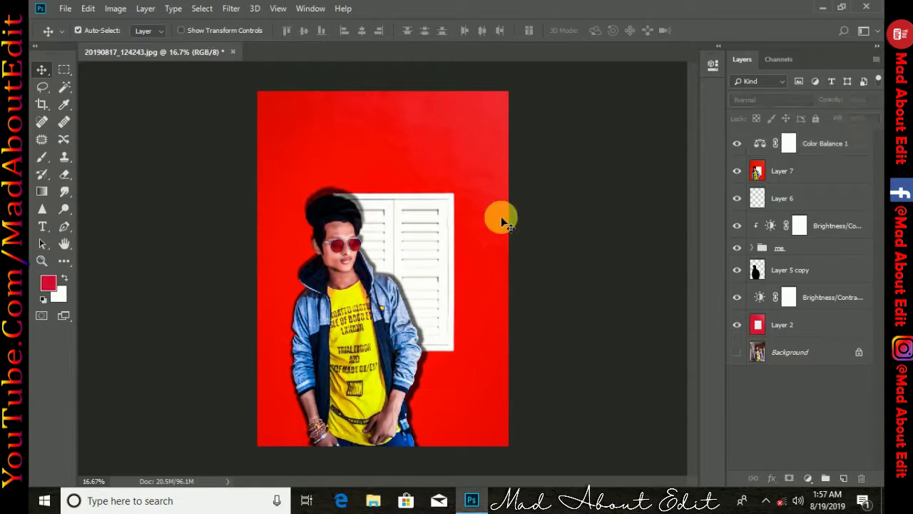
# Step: Add a Brightness/Contrast adjustment clipped to Color Balance 1 with brightness 0 and contrast -9
pyautogui.click(791, 143)
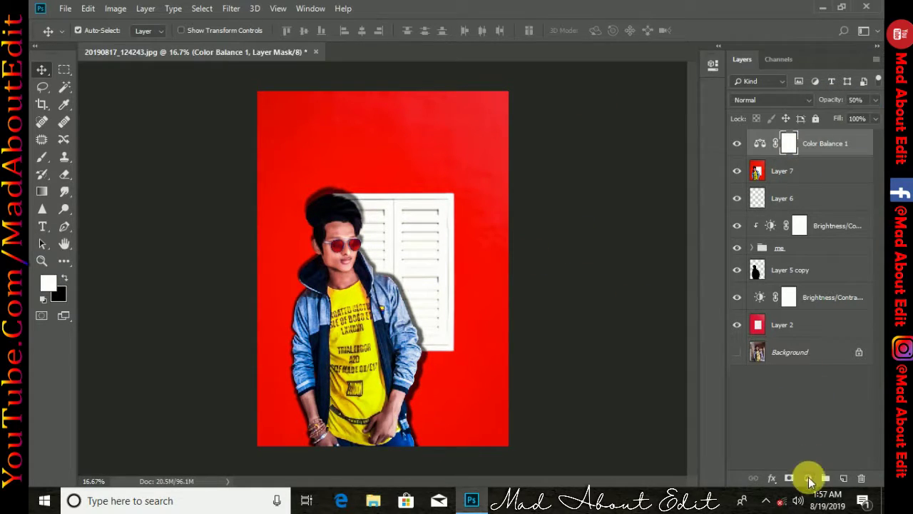
pyautogui.click(808, 478)
pyautogui.click(795, 285)
pyautogui.moveTo(598, 160); pyautogui.dragTo(518, 137)
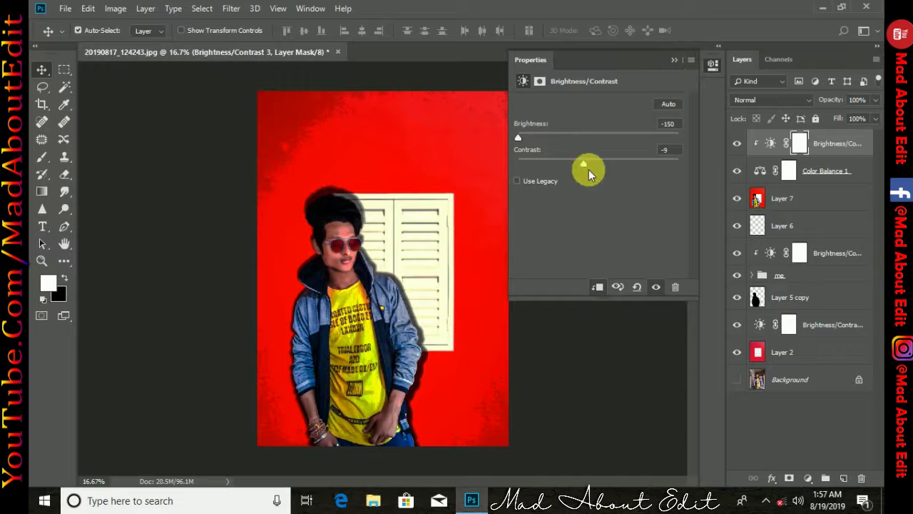
pyautogui.moveTo(673, 124); pyautogui.dragTo(648, 124)
pyautogui.write('0')
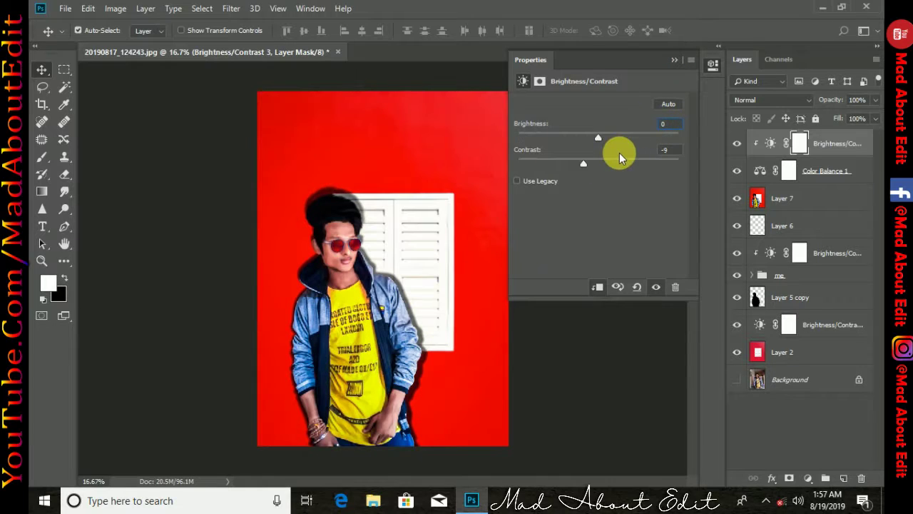
pyautogui.click(675, 61)
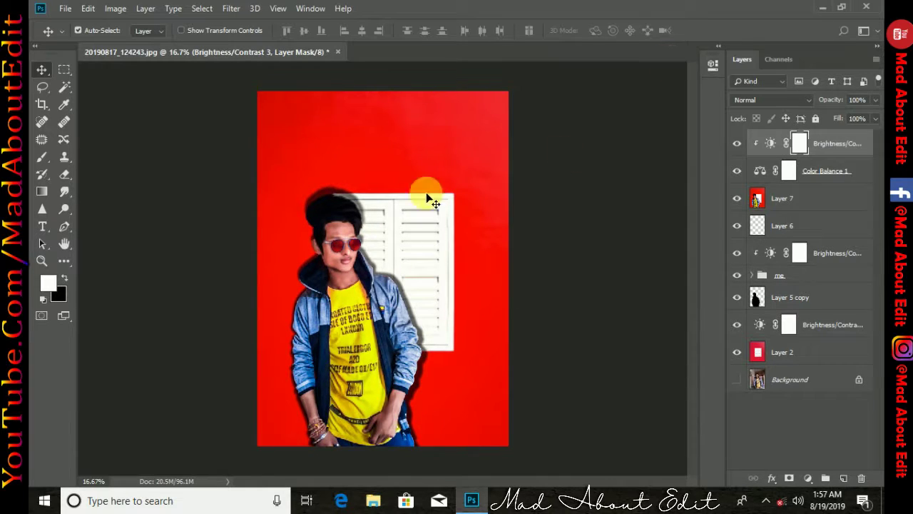
# Step: Add a Selective Color adjustment with Reds at cyan +21%, magenta -2%, yellow -7% and black -6%
pyautogui.click(808, 477)
pyautogui.click(821, 468)
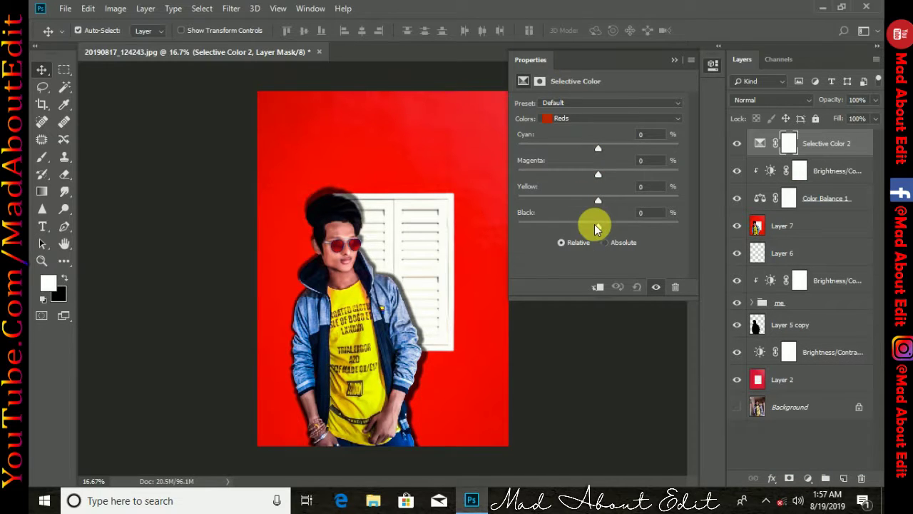
pyautogui.moveTo(597, 226); pyautogui.dragTo(595, 224)
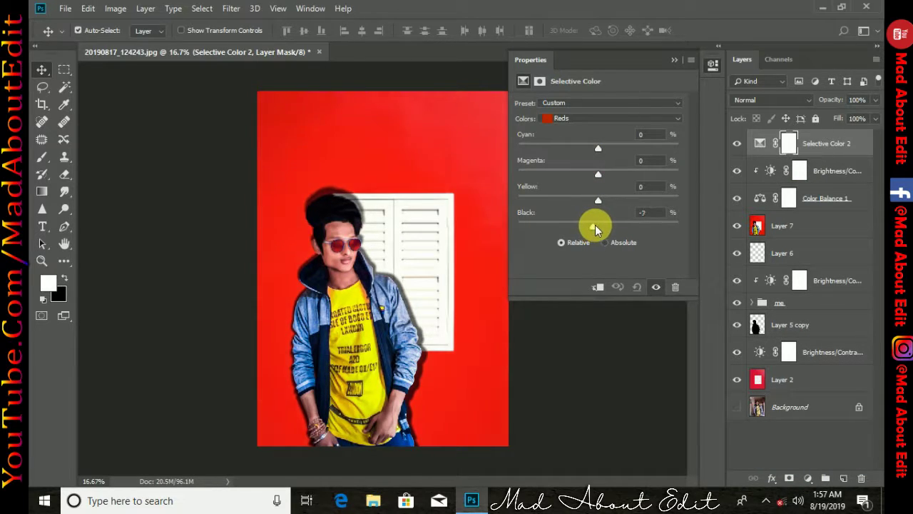
pyautogui.moveTo(598, 177); pyautogui.dragTo(616, 150)
pyautogui.moveTo(598, 201); pyautogui.dragTo(595, 206)
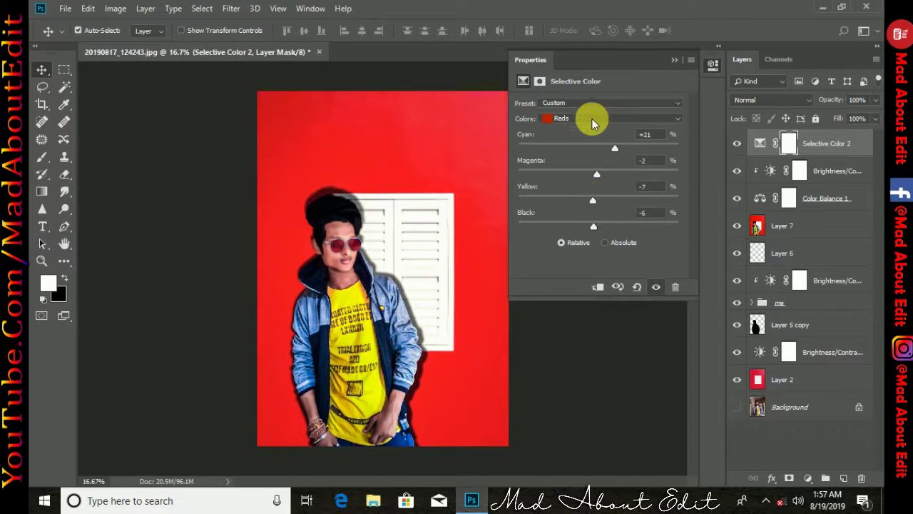
# Step: Slightly raise the black and cyan amounts of the Blues in the Selective Color adjustment
pyautogui.click(592, 118)
pyautogui.click(599, 171)
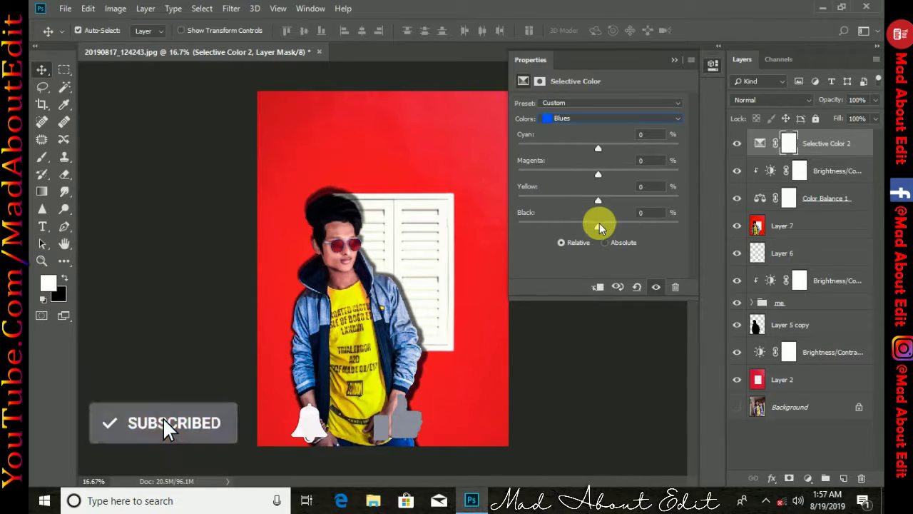
pyautogui.moveTo(604, 224); pyautogui.dragTo(602, 148)
pyautogui.click(673, 61)
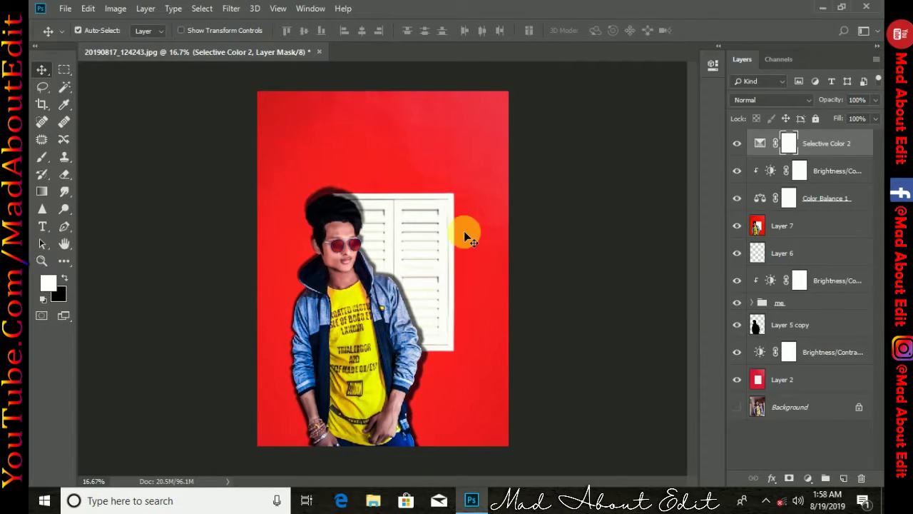
# Step: Add a new top layer named "snapshot" and stamp all visible layers onto it
pyautogui.click(843, 478)
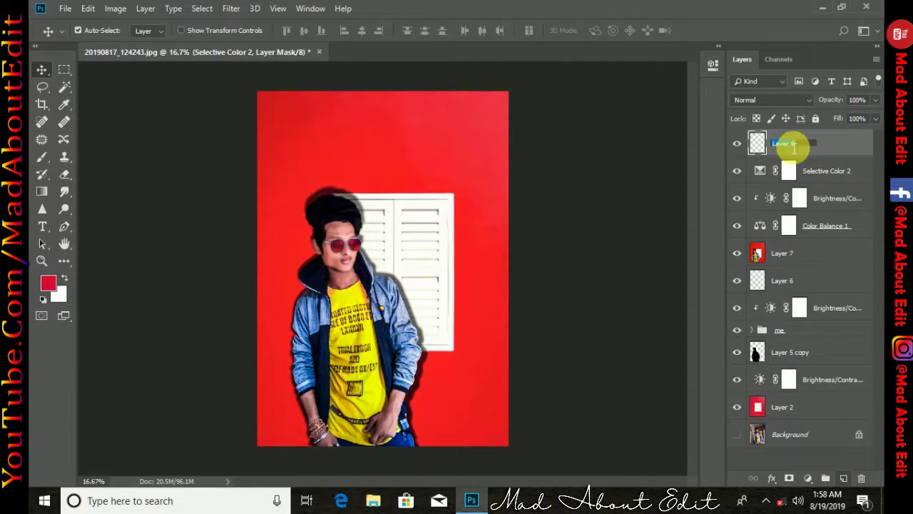
pyautogui.doubleClick(794, 144)
pyautogui.write('snapshot')
pyautogui.press('Return')
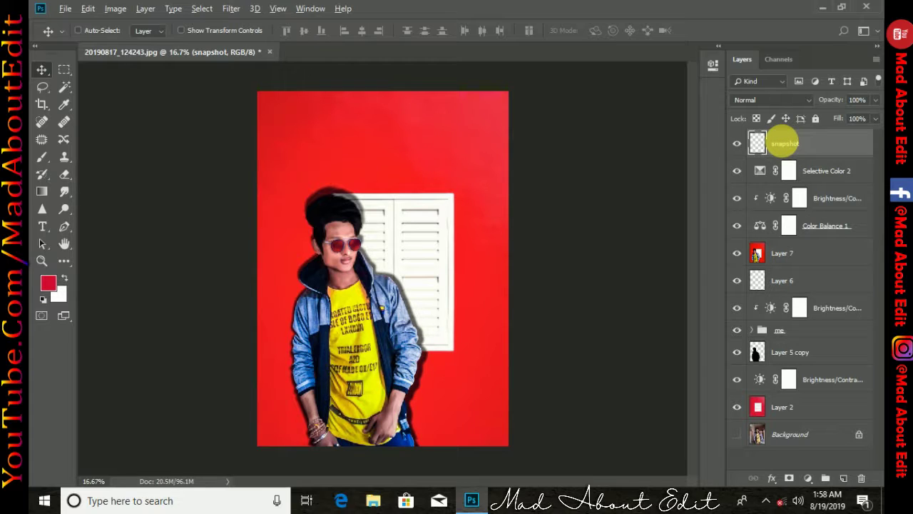
# Step: Group all layers from Selective Color 2 down to Layer 2 and toggle the snapshot layer's visibility
pyautogui.click(792, 170)
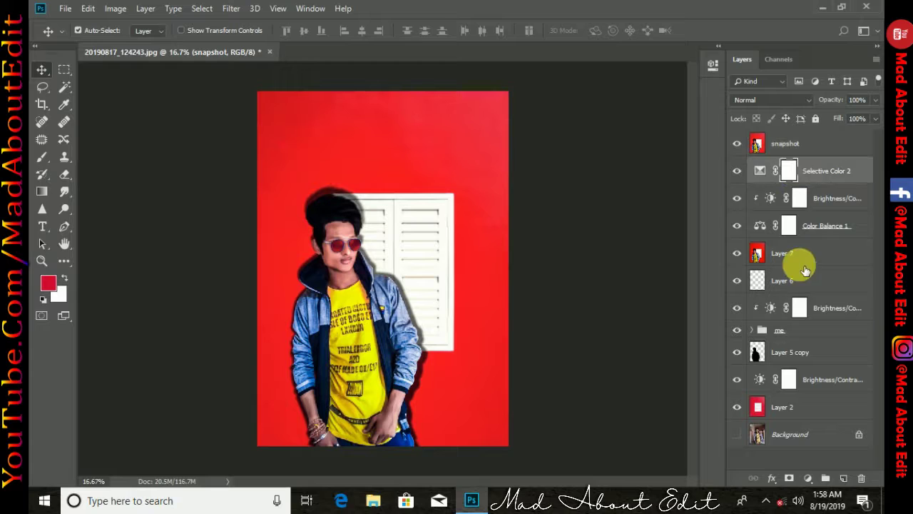
pyautogui.keyDown('shift'); pyautogui.click(832, 404); pyautogui.keyUp('shift')
pyautogui.hotkey('ctrl', 'g')
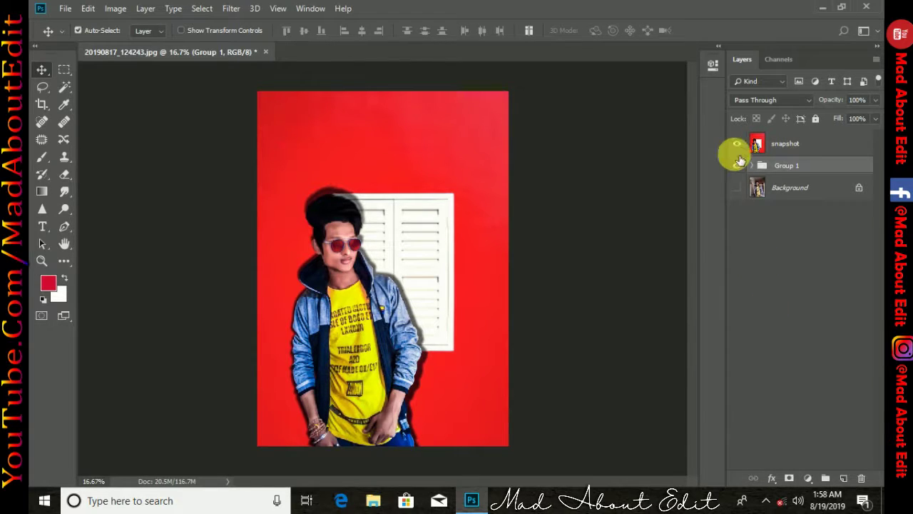
pyautogui.click(738, 146)
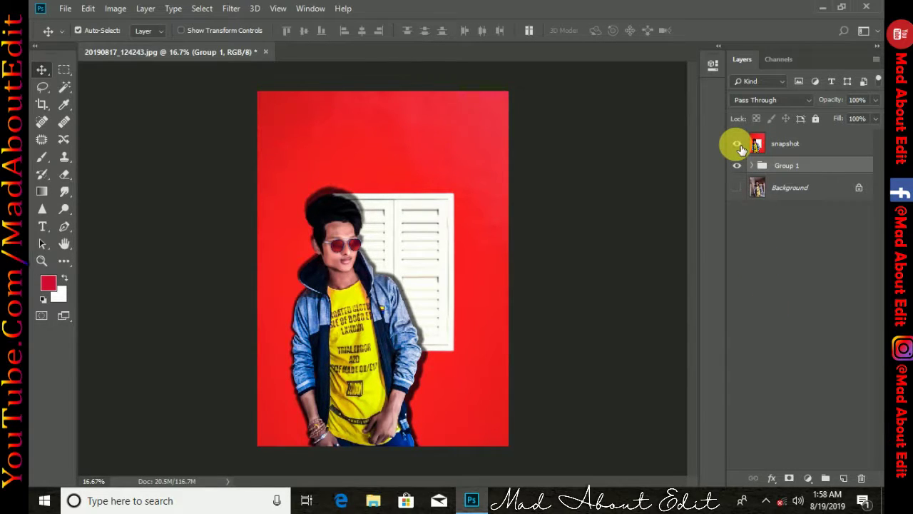